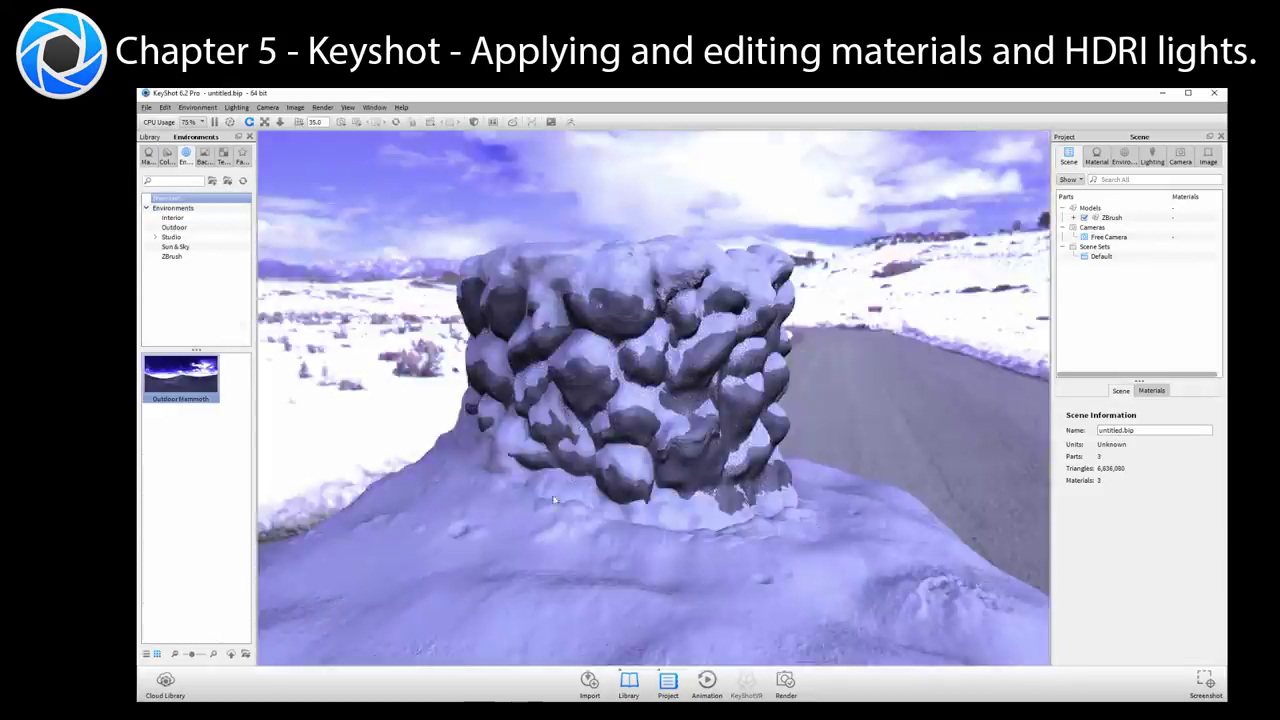
Orbit and zoom in on the snowy well, then select the brick material's Specular texture map
left_click_drag(553, 500, 944, 404)
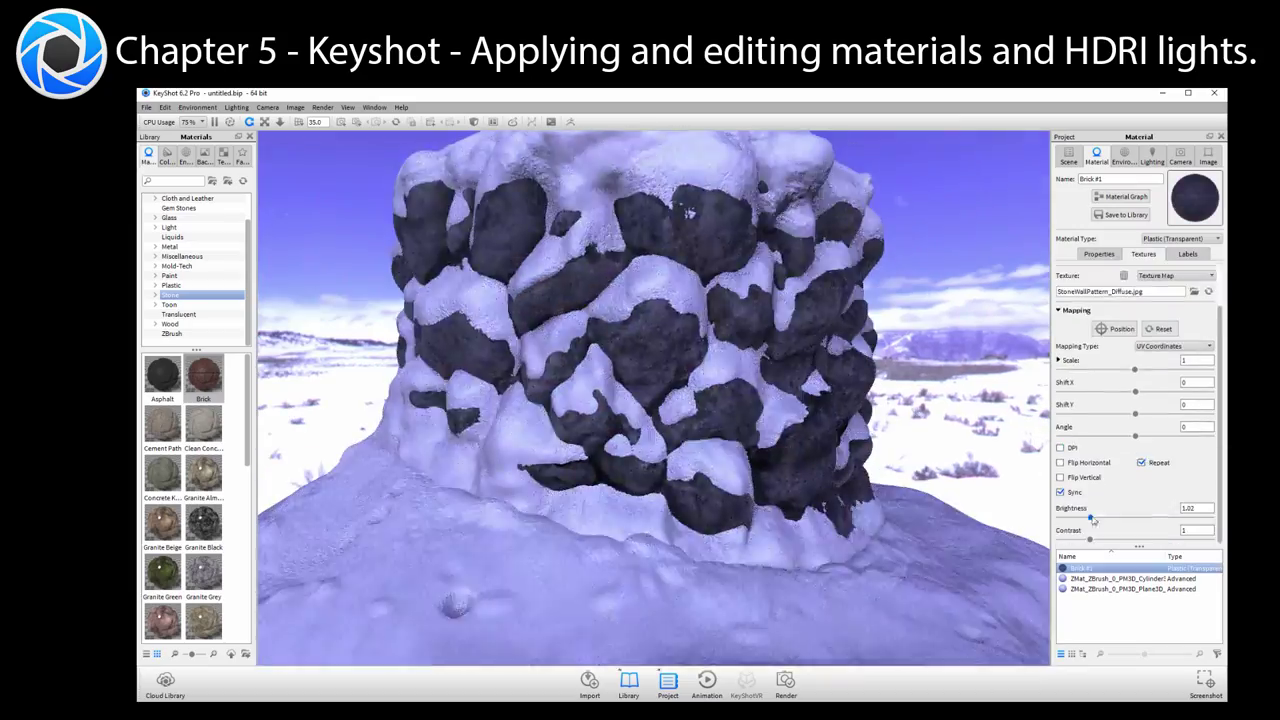
scroll(1092, 519, "up", 2)
left_click(1116, 285)
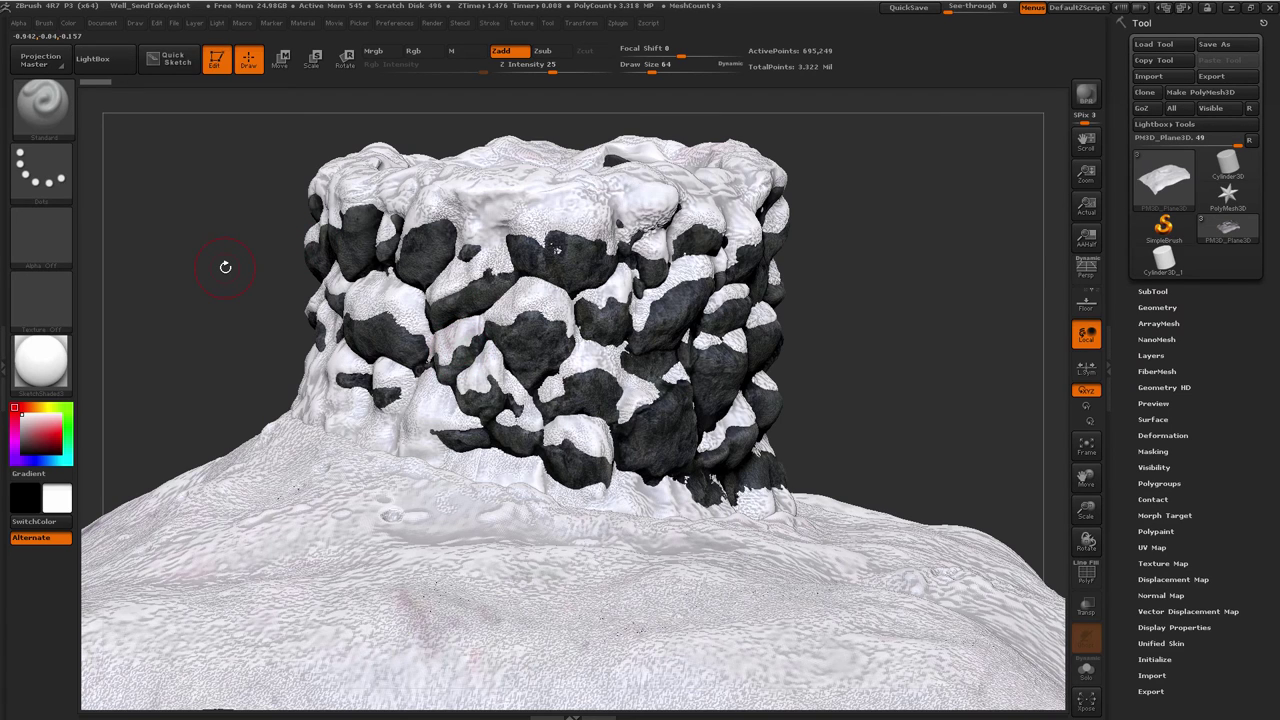
Enable KeyShot under Render > External Renderer and rotate the well sculpt to check it
left_click(433, 23)
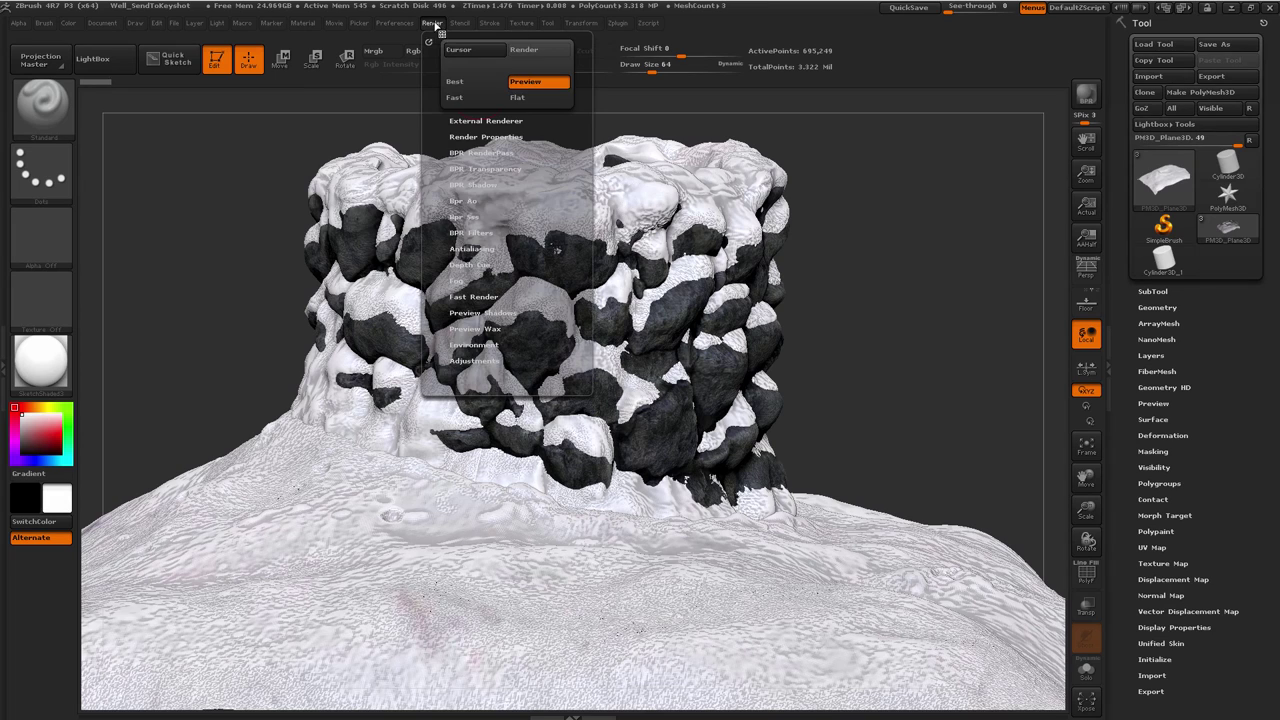
left_click(470, 121)
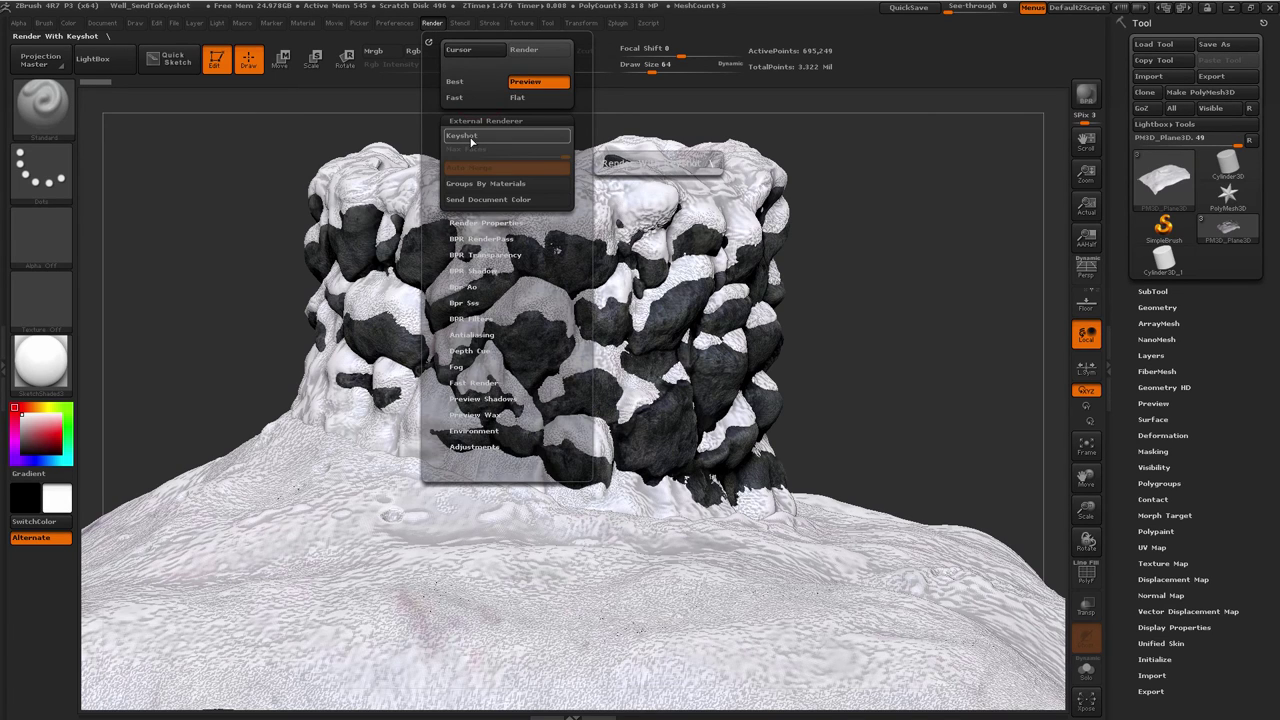
left_click(471, 136)
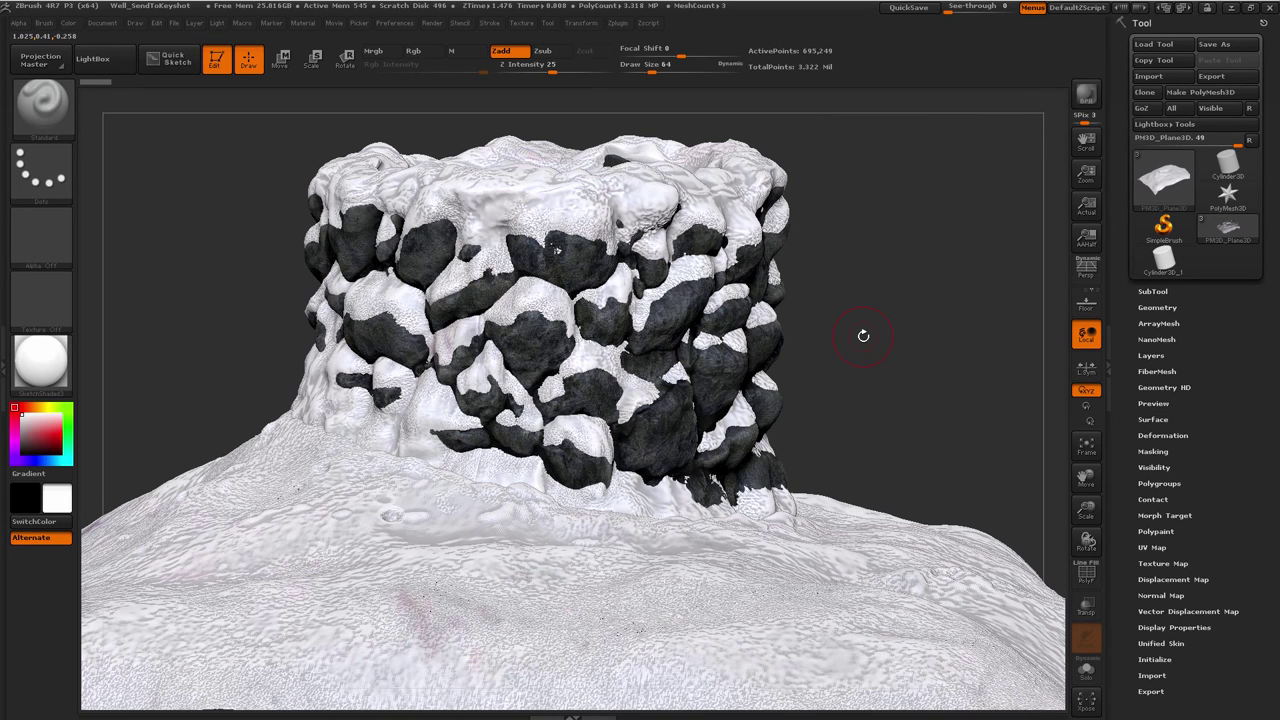
left_click_drag(871, 351, 882, 355)
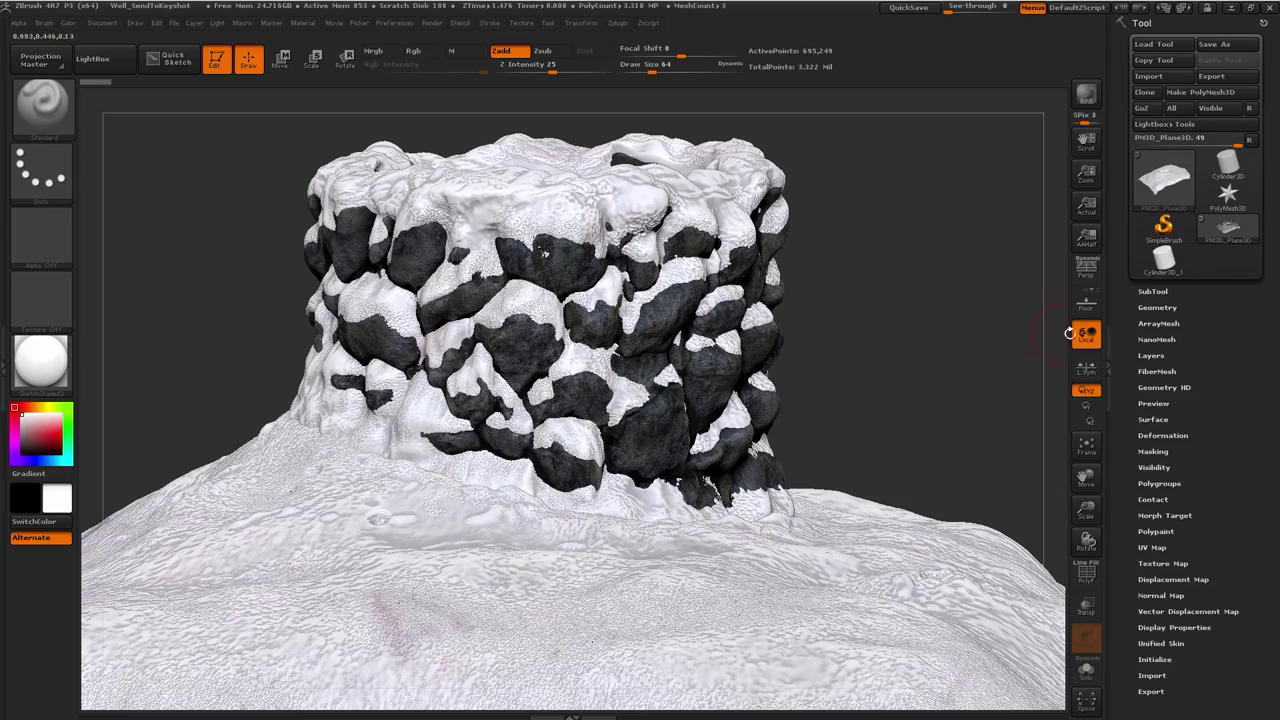
mouse_move(880, 366)
left_mouse_down()
mouse_move(884, 348)
mouse_move(885, 364)
left_mouse_up()
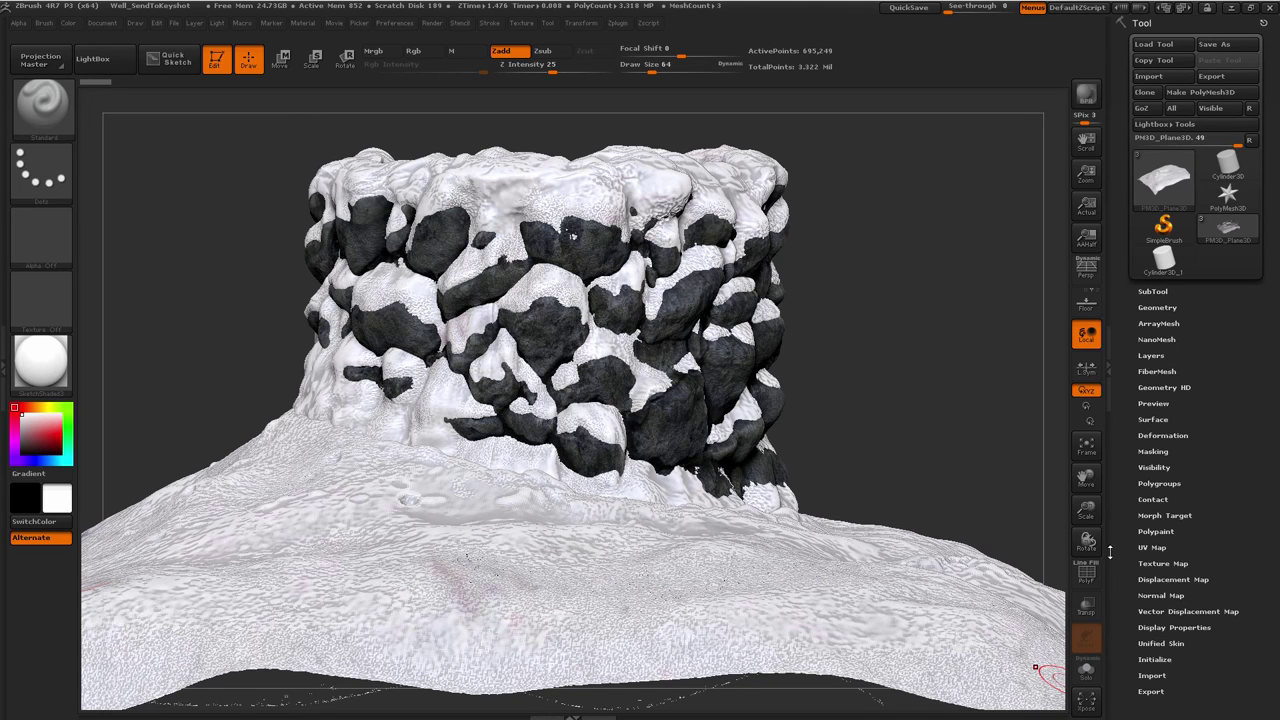
Expand and collapse the Tool > UV Map settings
left_click_drag(1109, 553, 1133, 528)
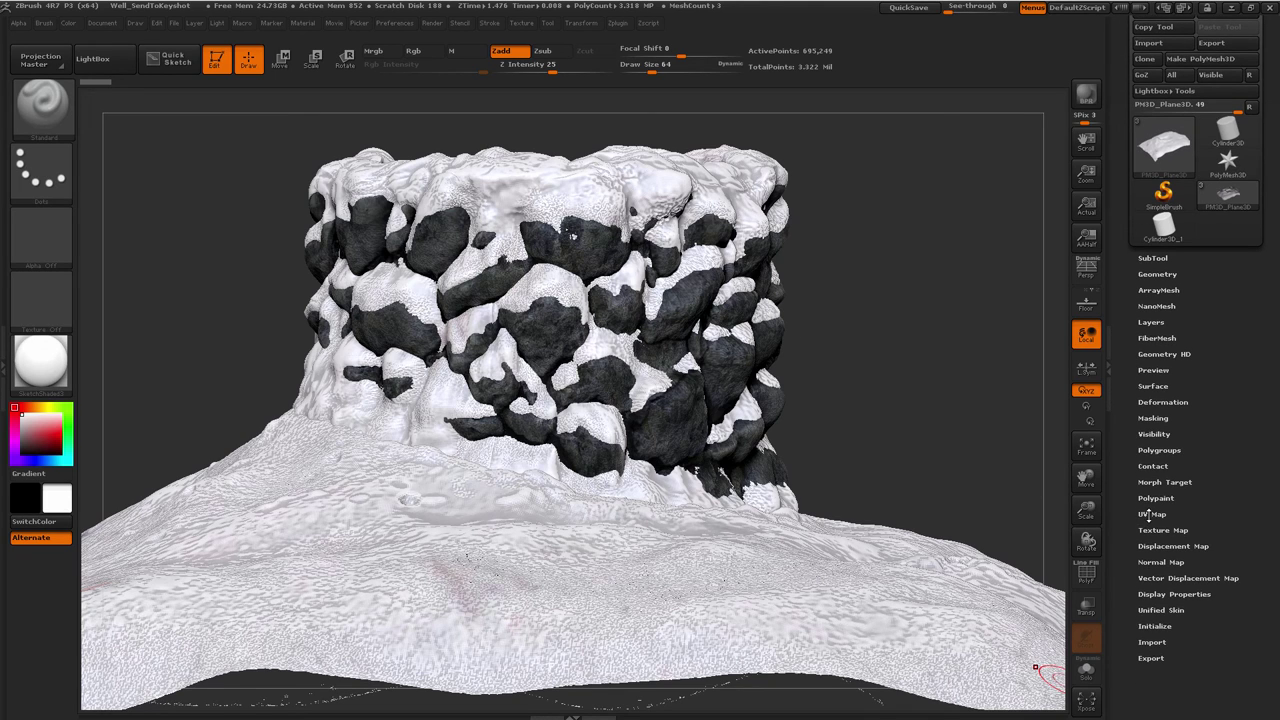
left_click(1151, 514)
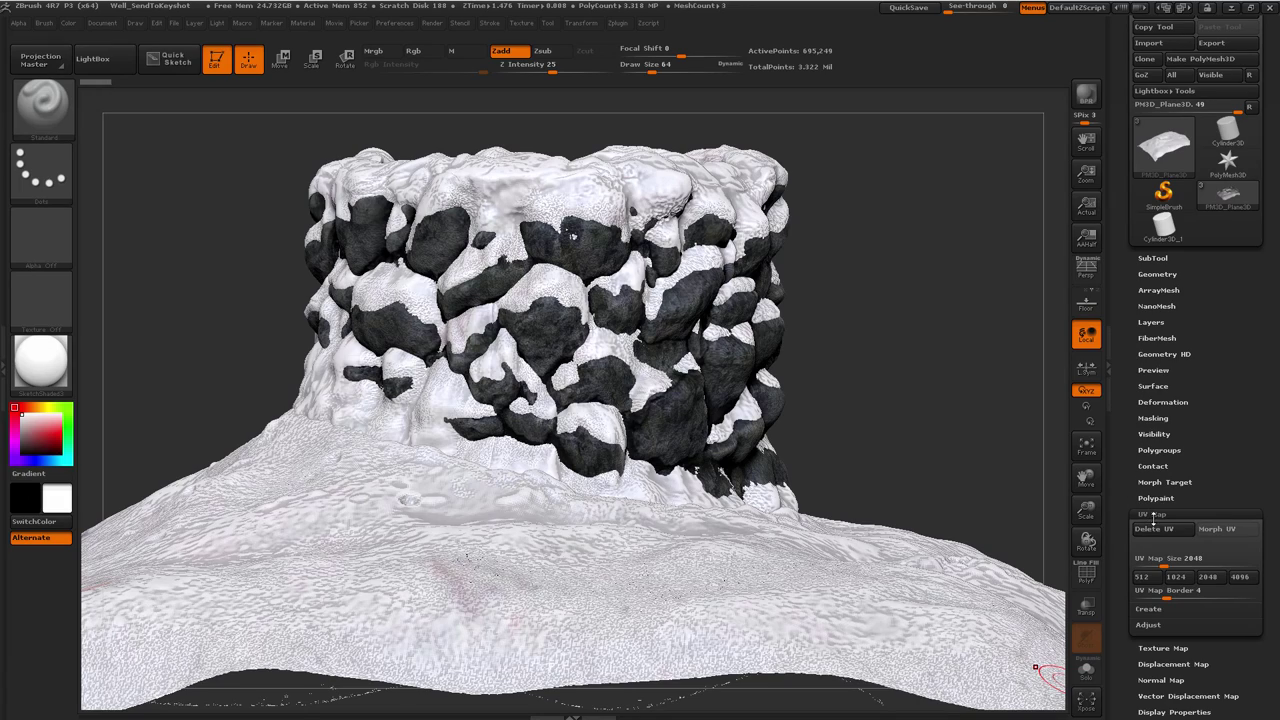
left_click(1152, 514)
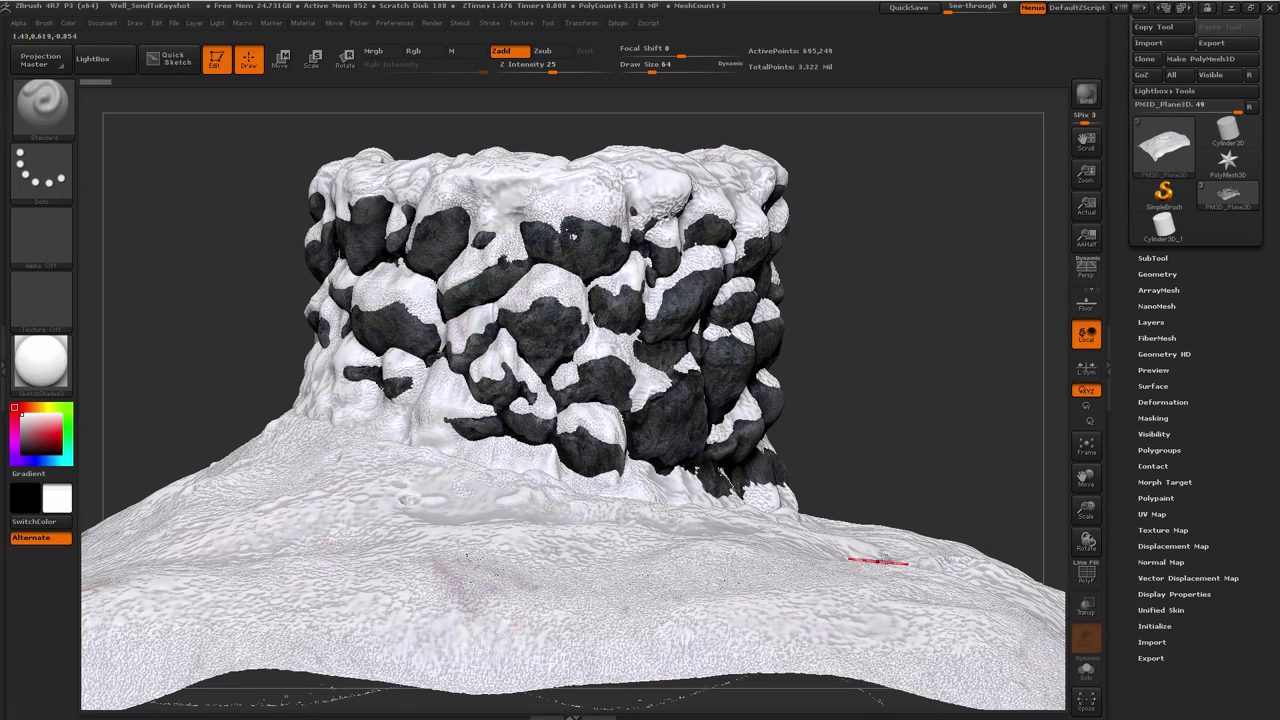
Orbit the well, expand Texture Map, and send the sculpt to KeyShot with BPR
left_click_drag(881, 394, 887, 472)
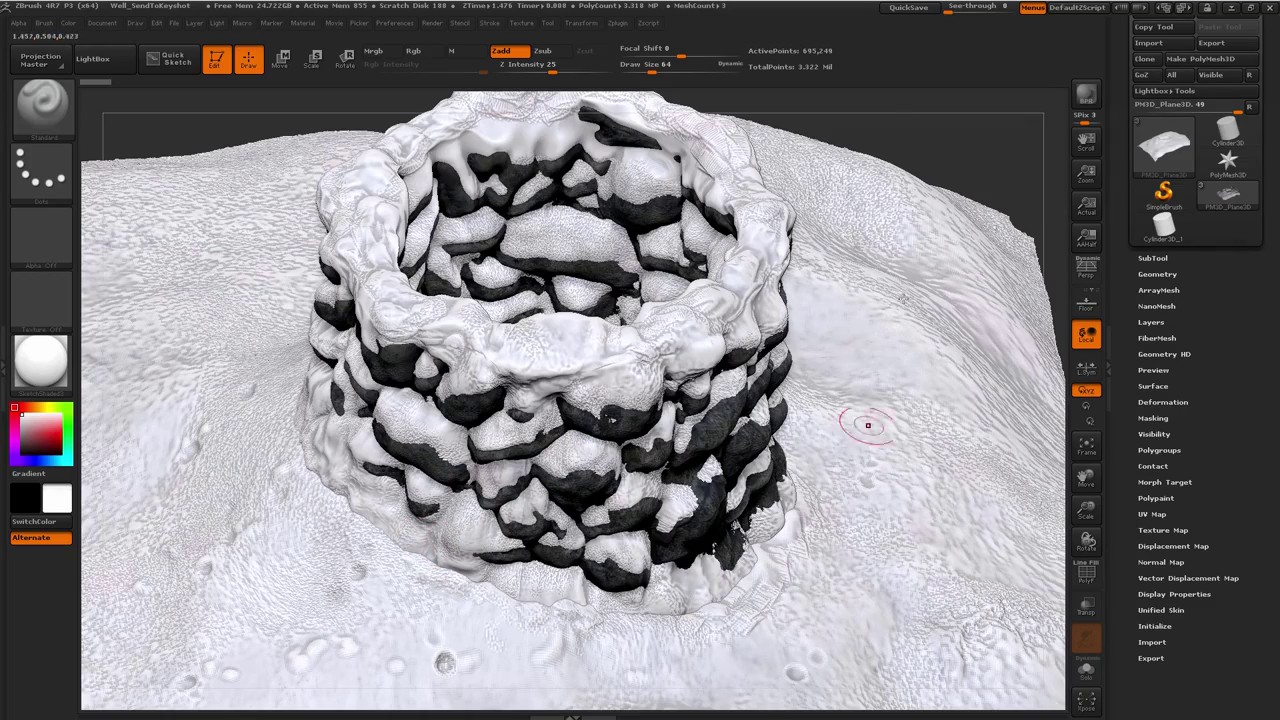
left_click_drag(914, 129, 838, 238)
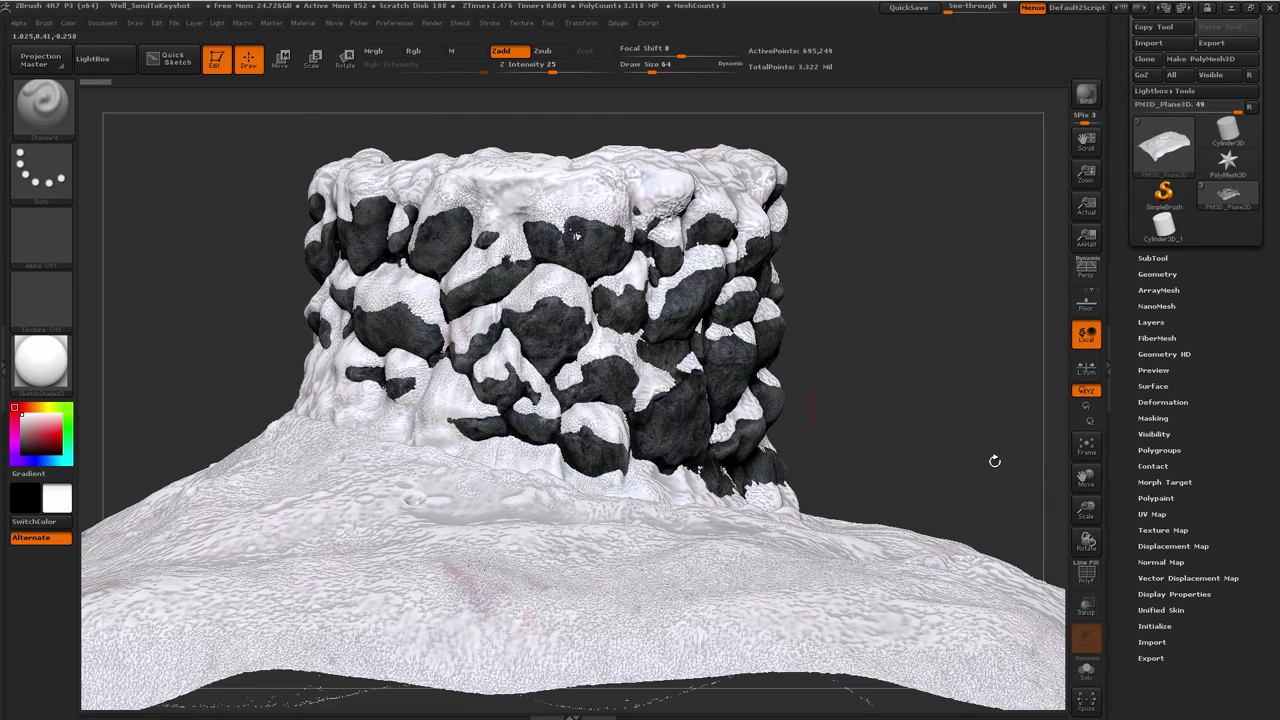
left_click(1165, 530)
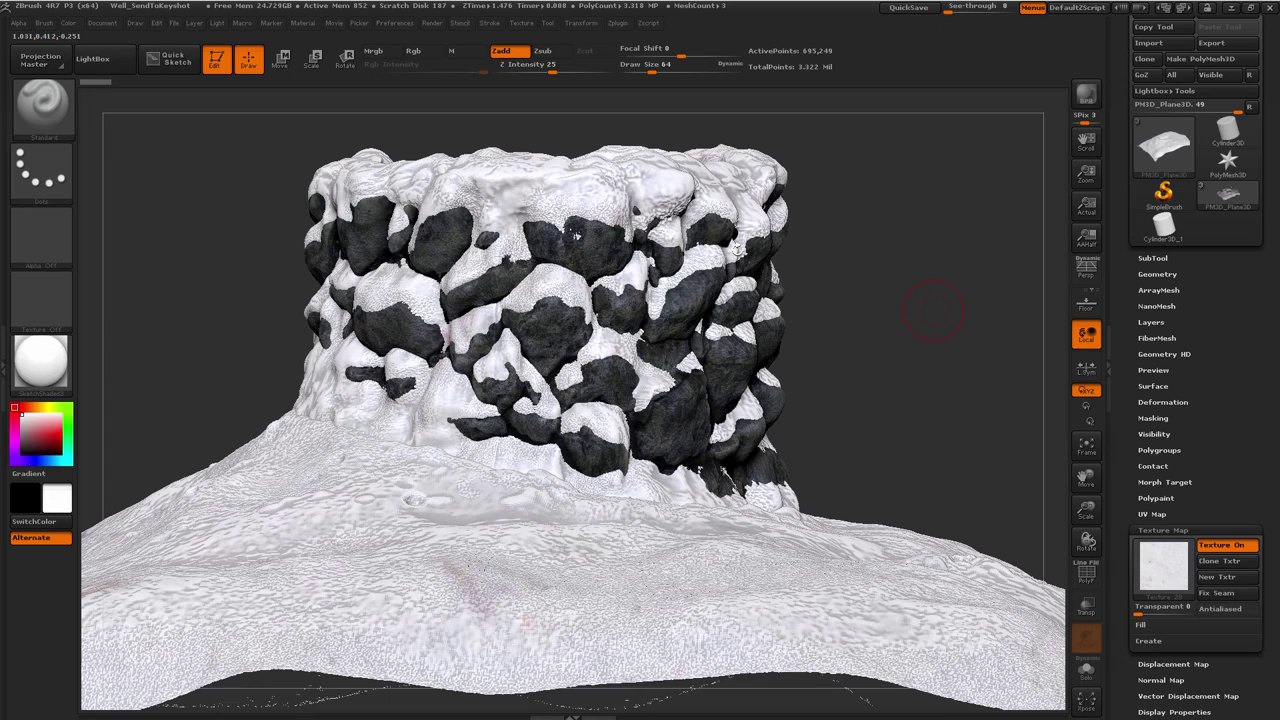
left_click(1086, 95)
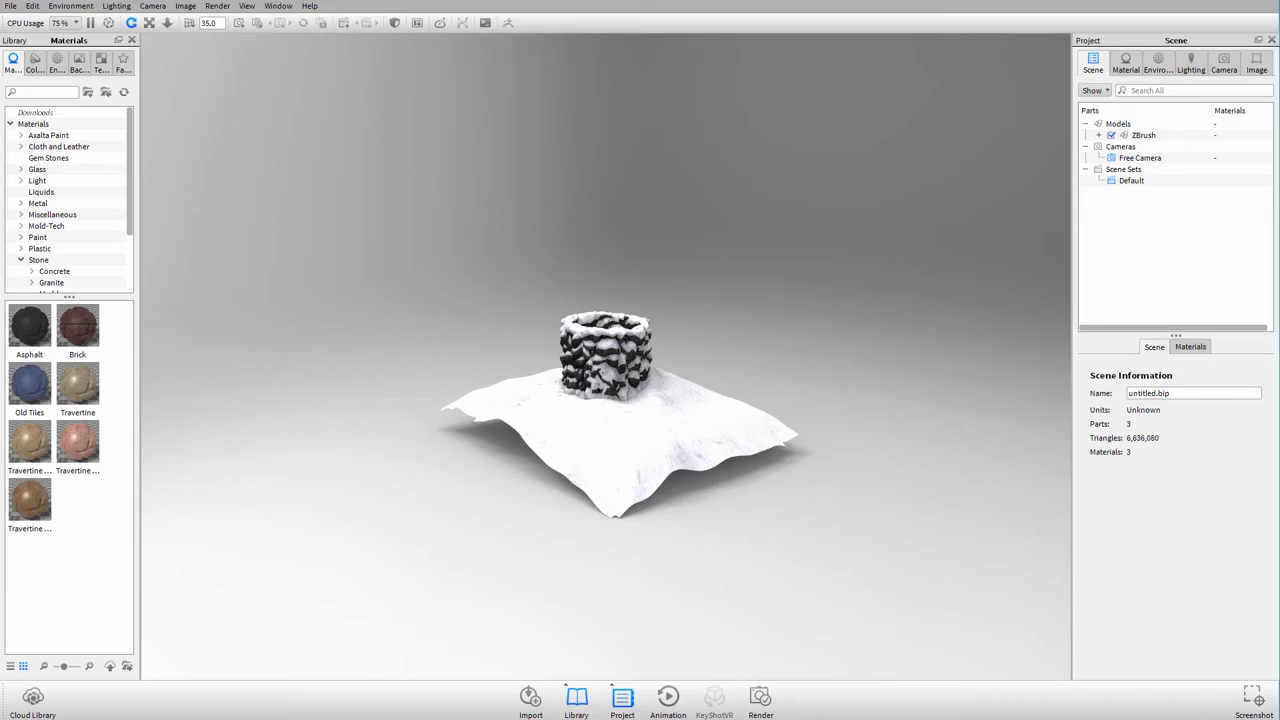
Dolly in and orbit to a low side view framing the well's stone wall
scroll(708, 264, "up", 10)
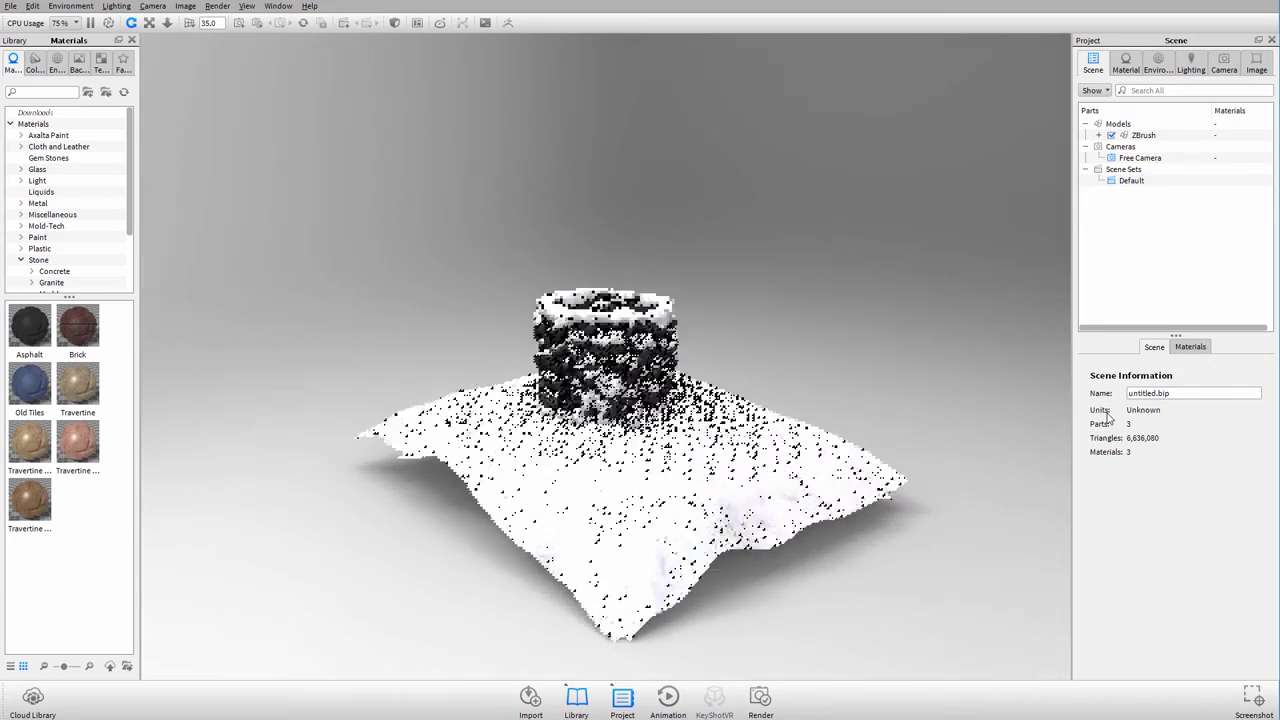
mouse_move(829, 172)
left_mouse_down()
mouse_move(994, 154)
mouse_move(300, 172)
mouse_move(819, 170)
left_mouse_up()
scroll(819, 170, "up", 5)
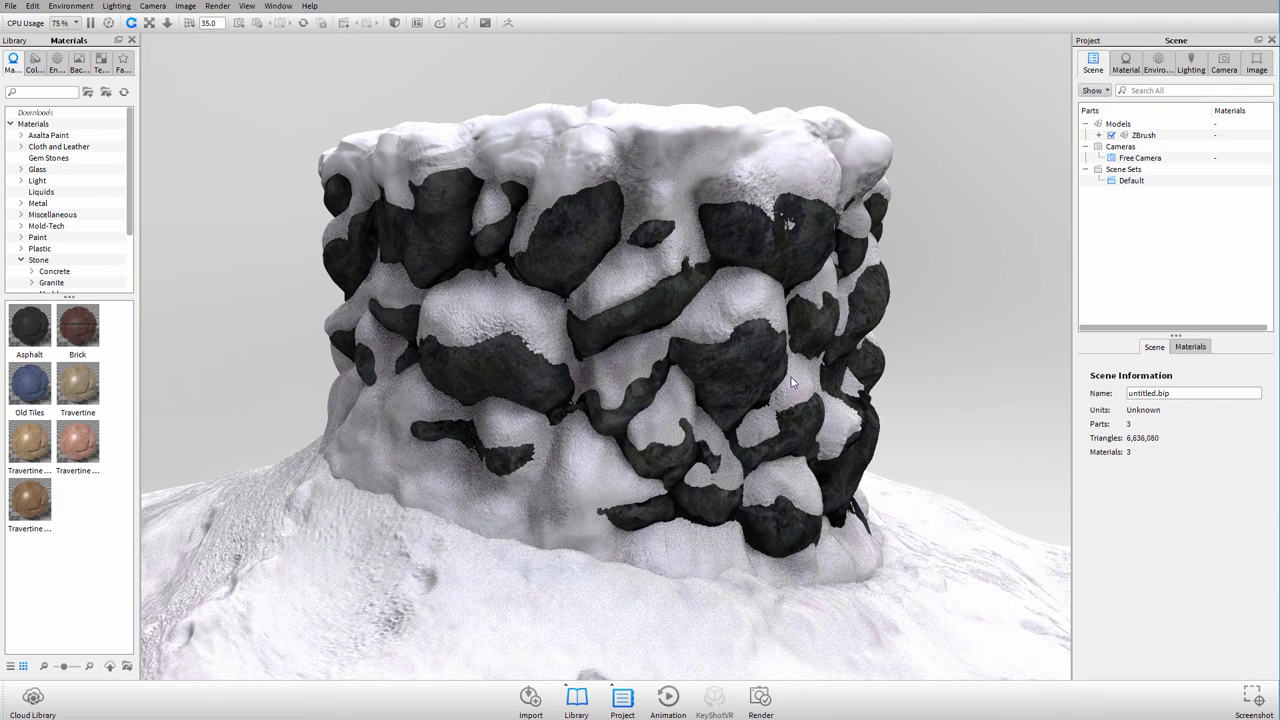
scroll(813, 291, "down", 3)
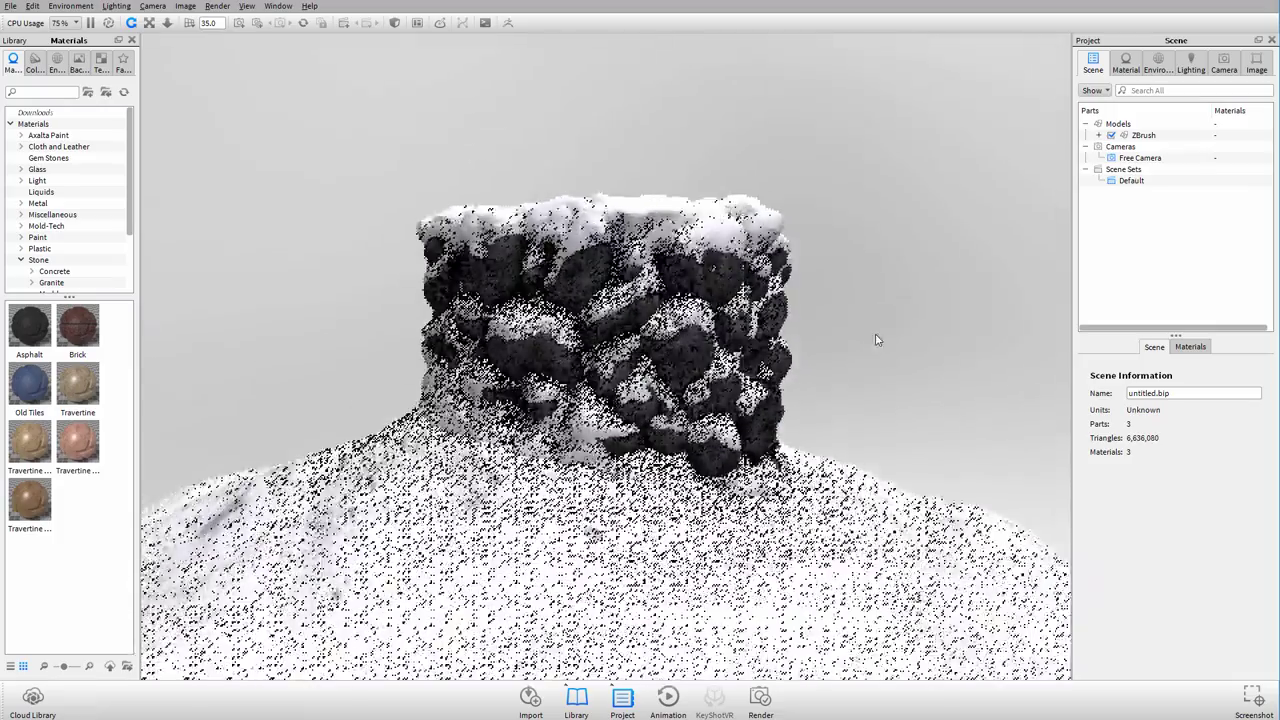
scroll(875, 340, "up", 3)
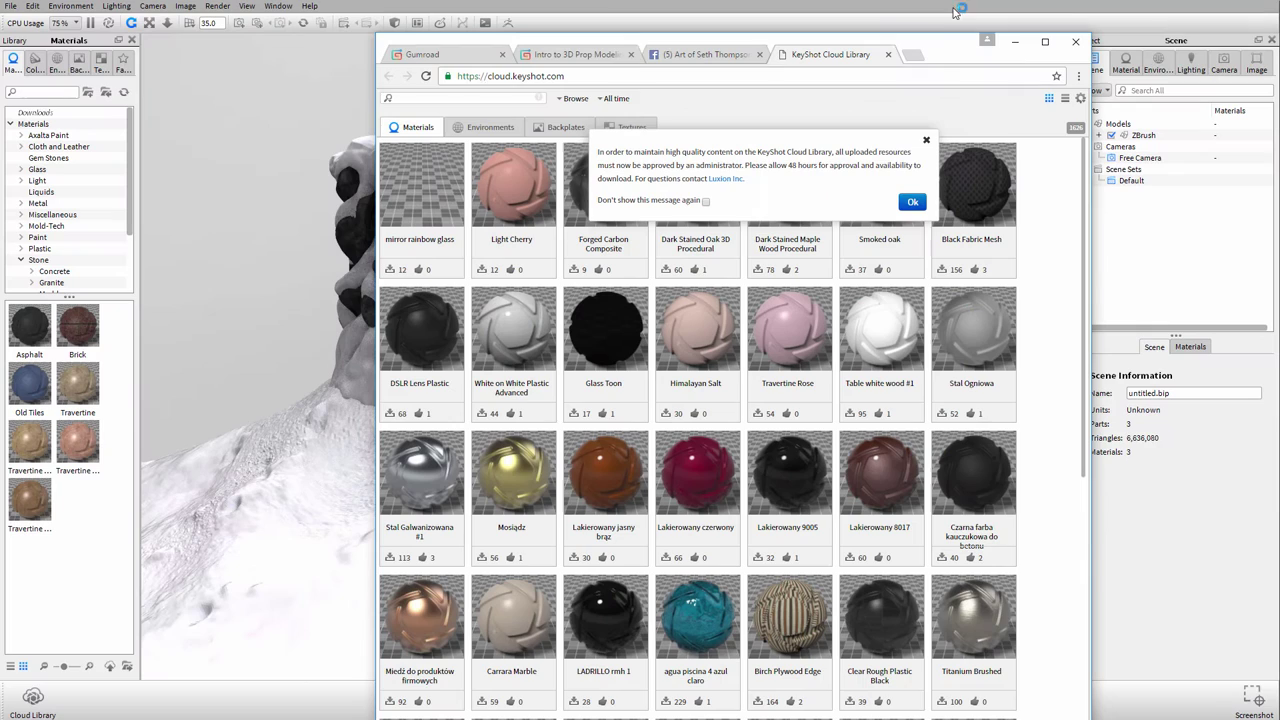
Dismiss the upload notice and stretch the Cloud Library window to full screen width
left_click_drag(379, 37, 8, 0)
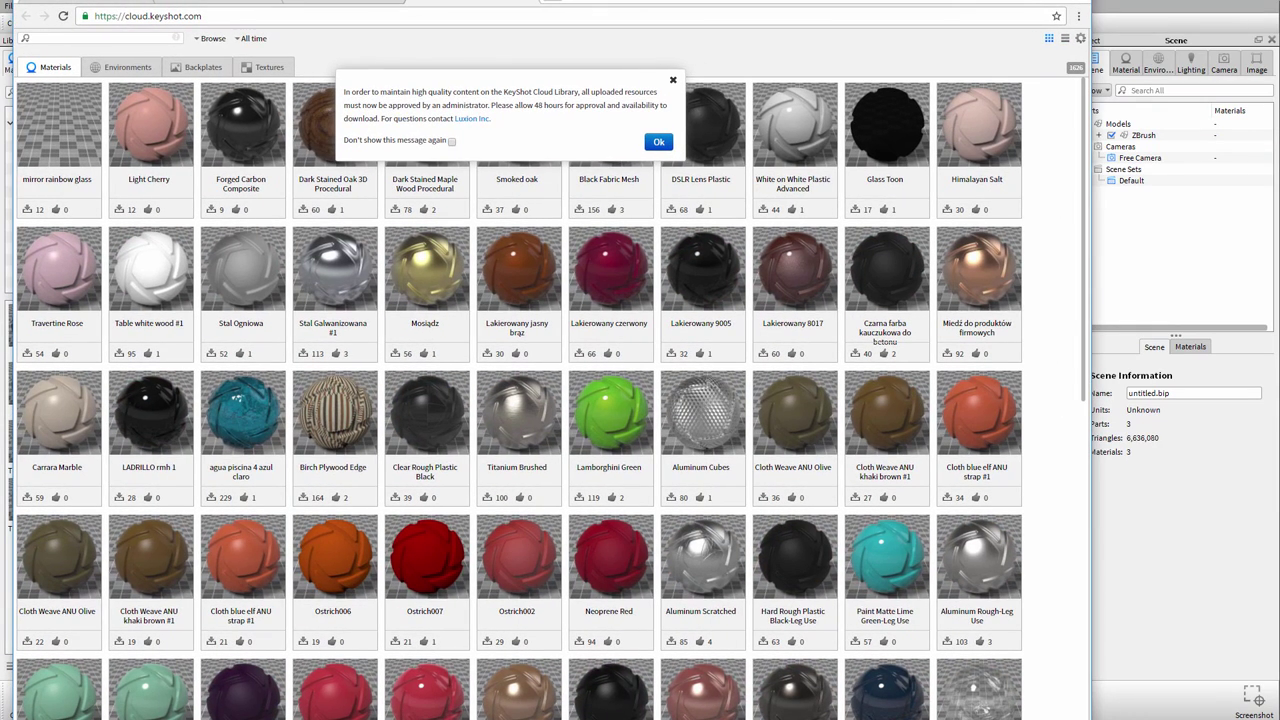
left_click(659, 142)
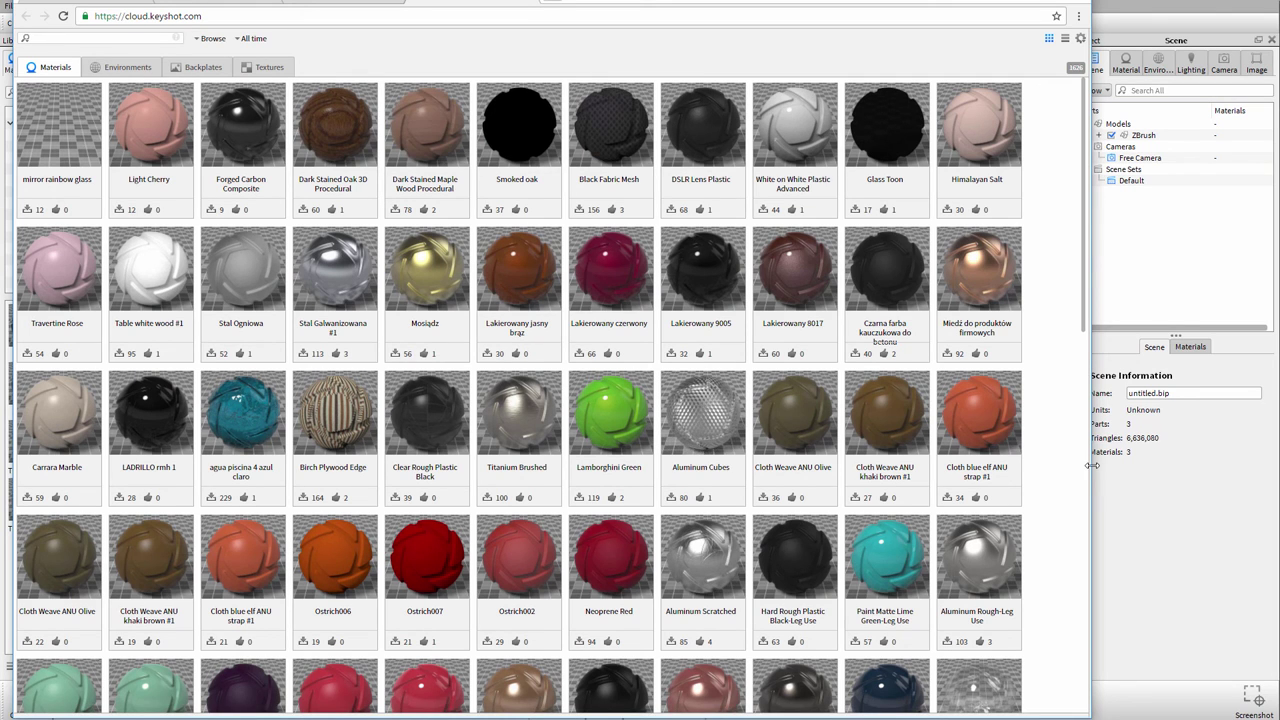
left_click_drag(1092, 465, 1278, 465)
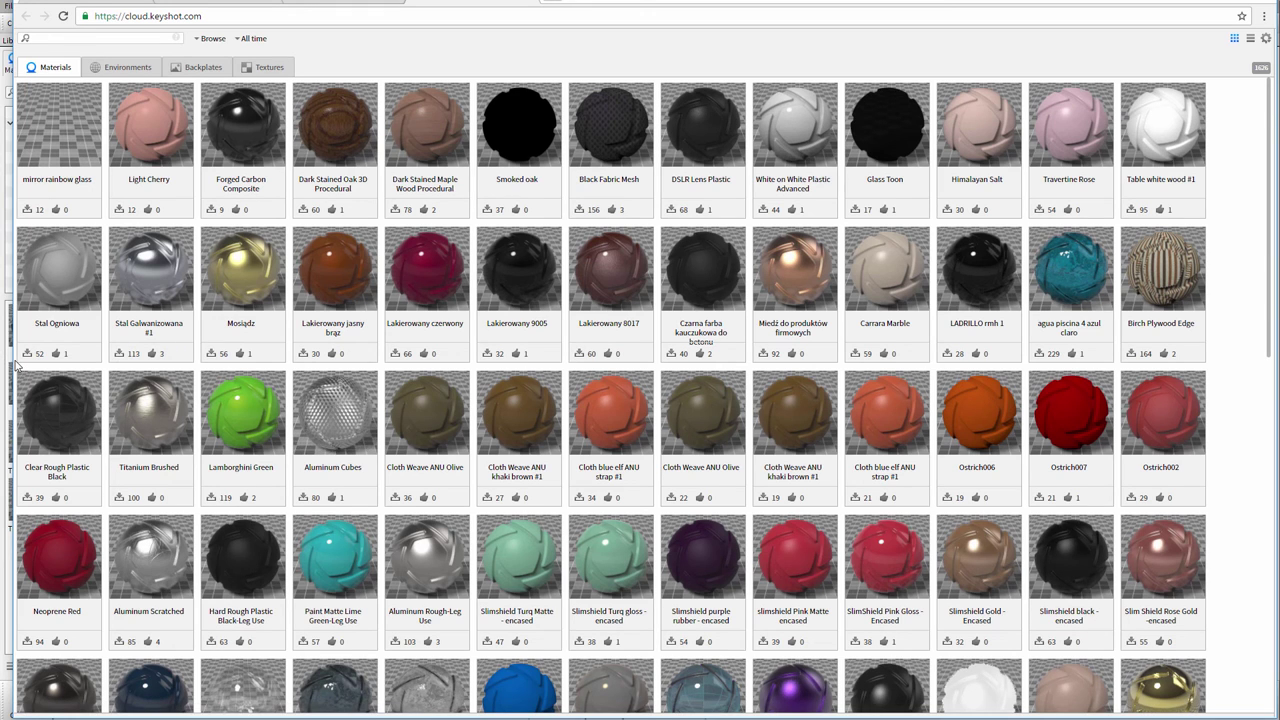
left_click_drag(12, 365, 2, 364)
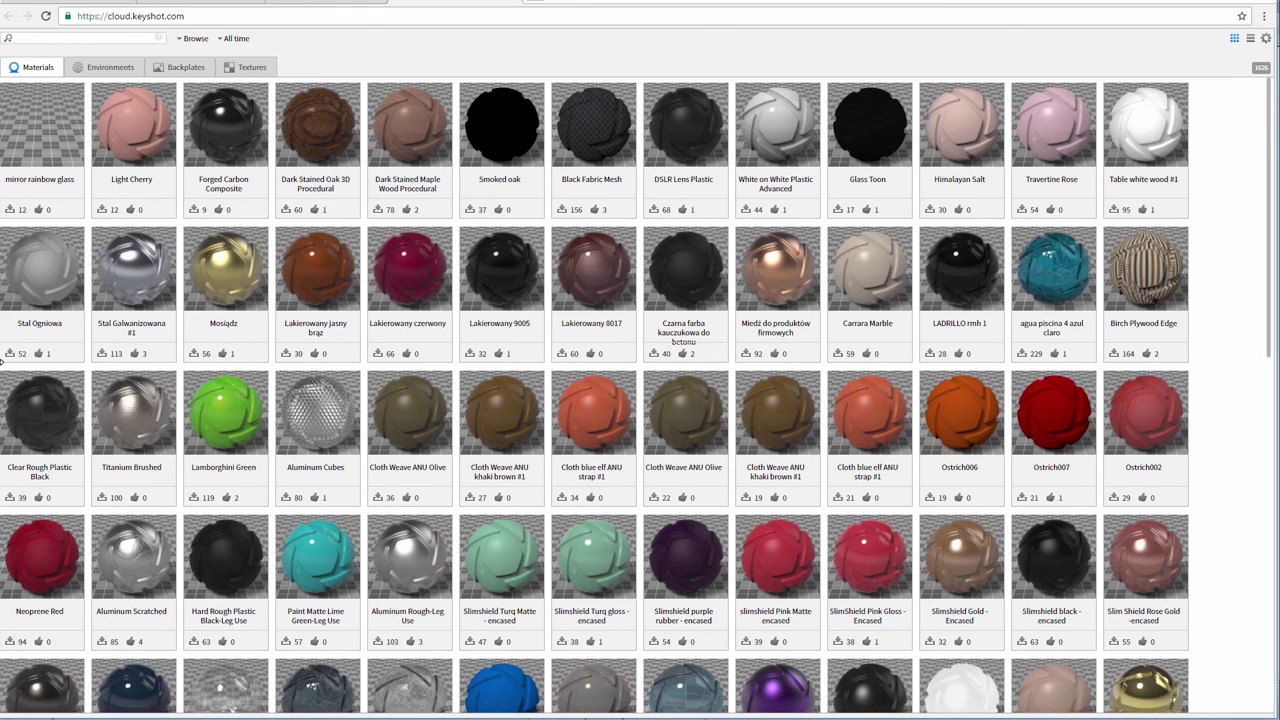
Search Environments for 'snow', then switch to Materials and select the search text to replace it
left_click(90, 67)
left_click(78, 40)
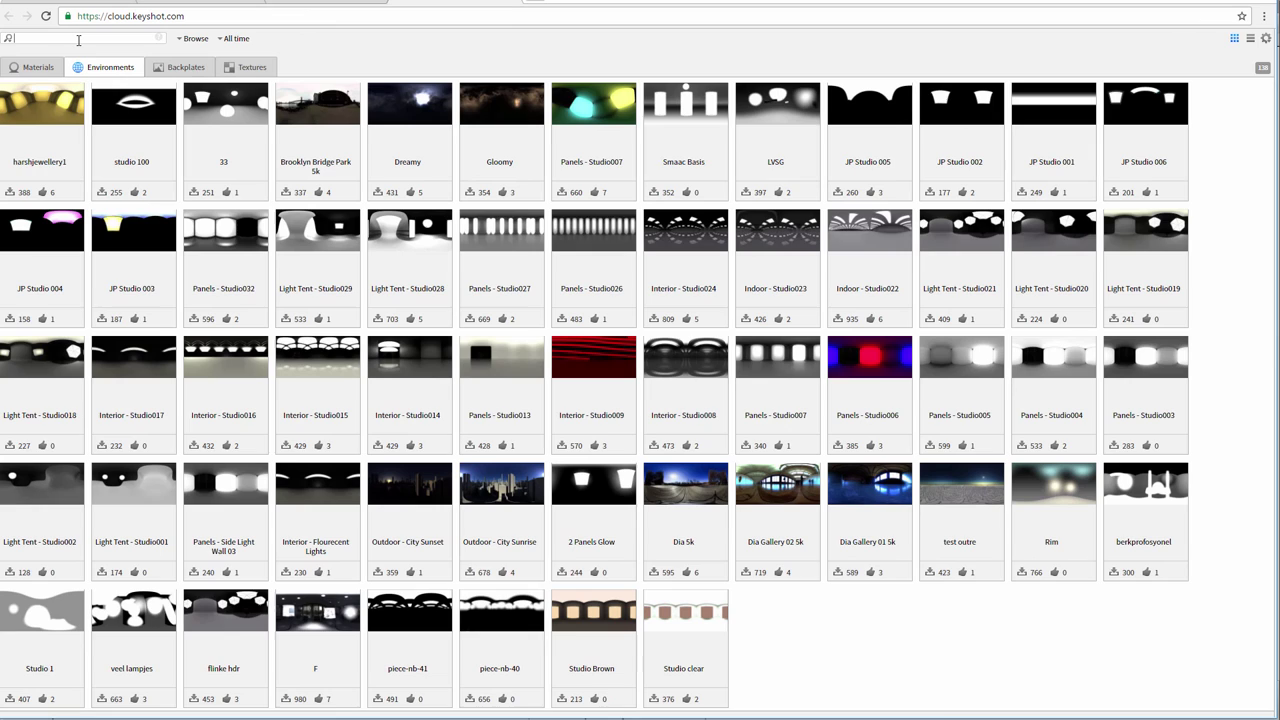
type("snow")
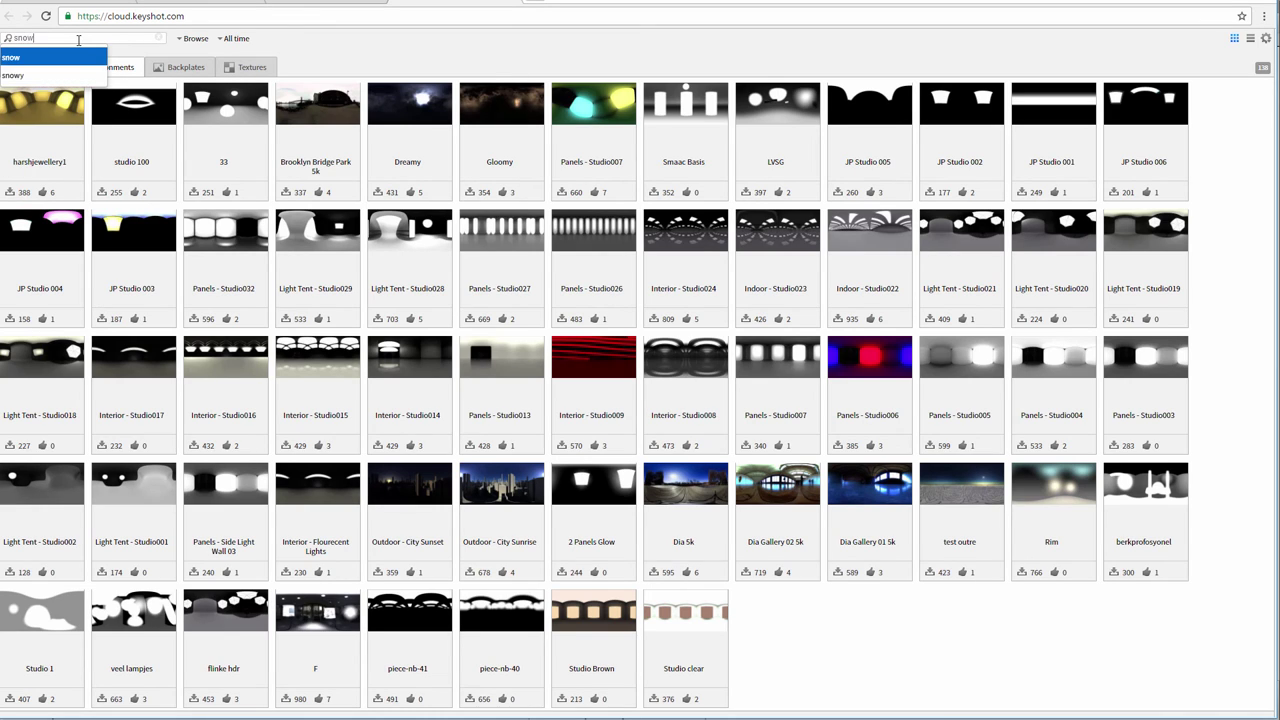
key("Return")
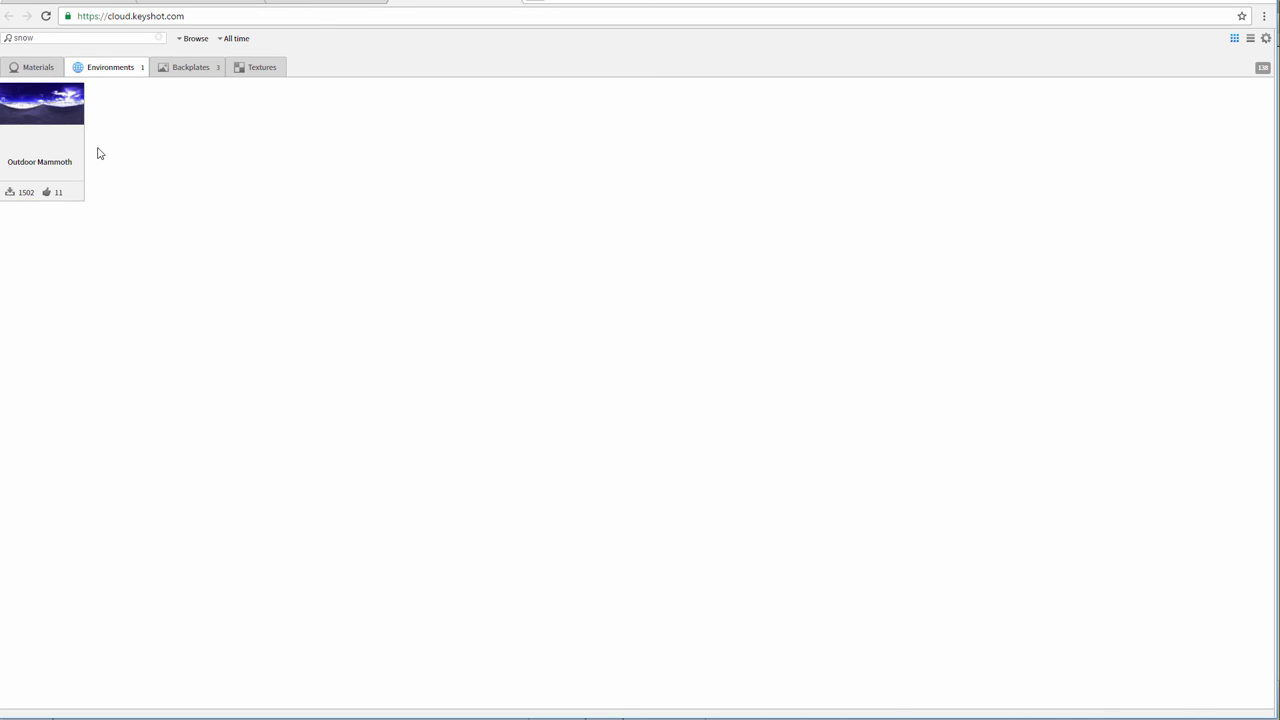
left_click(41, 70)
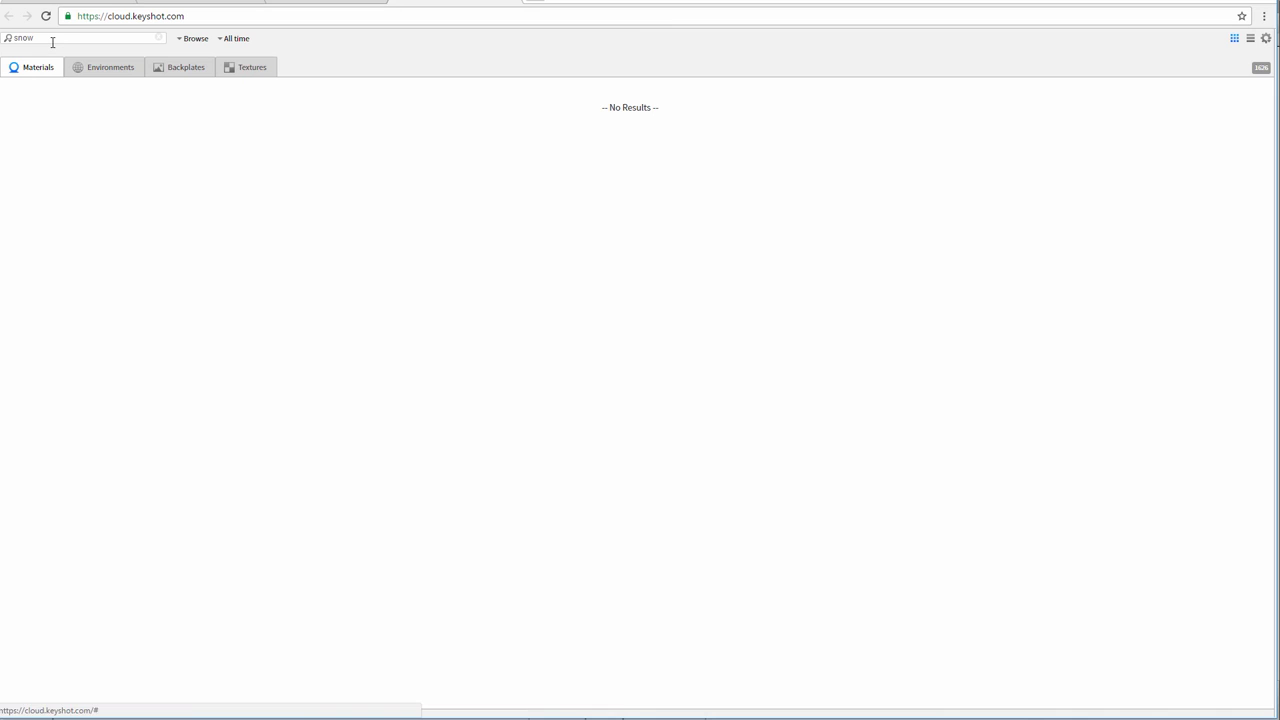
left_click_drag(53, 37, 10, 40)
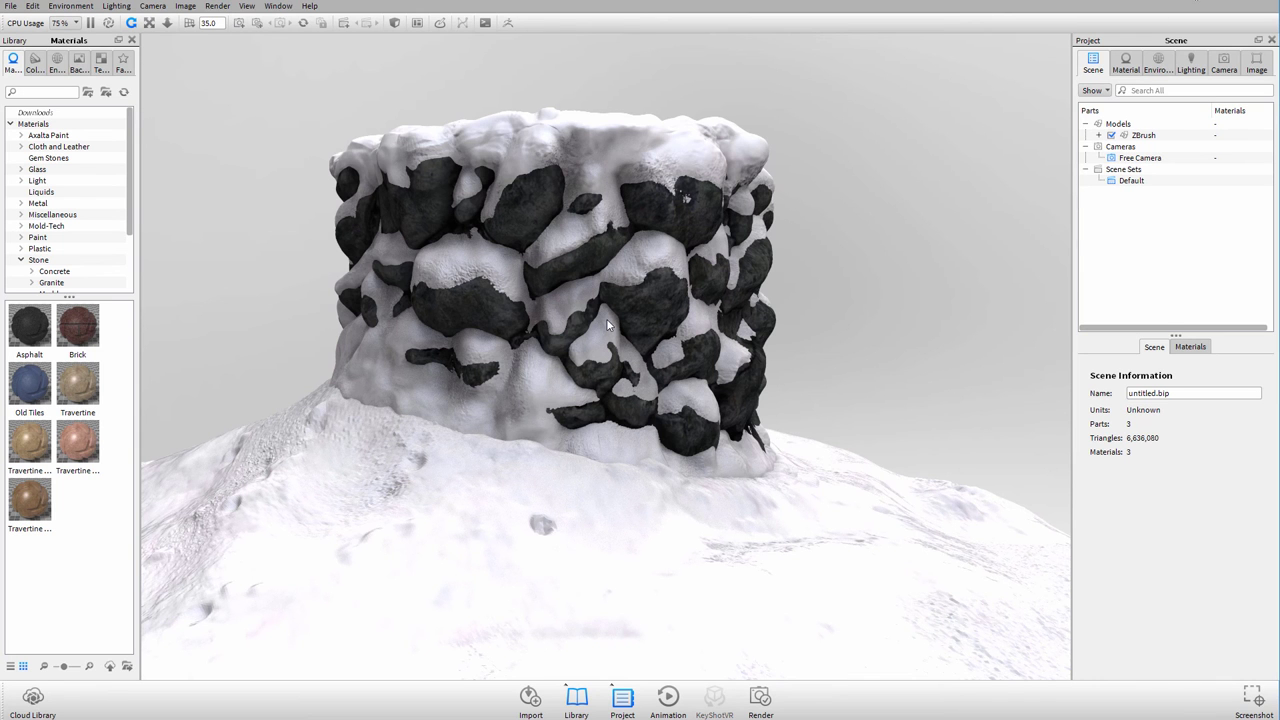
Apply the downloaded Outdoor Mammoth environment and orbit to a front-on view of the well
mouse_move(854, 360)
left_mouse_down()
mouse_move(784, 328)
mouse_move(771, 346)
mouse_move(903, 366)
mouse_move(851, 367)
left_mouse_up()
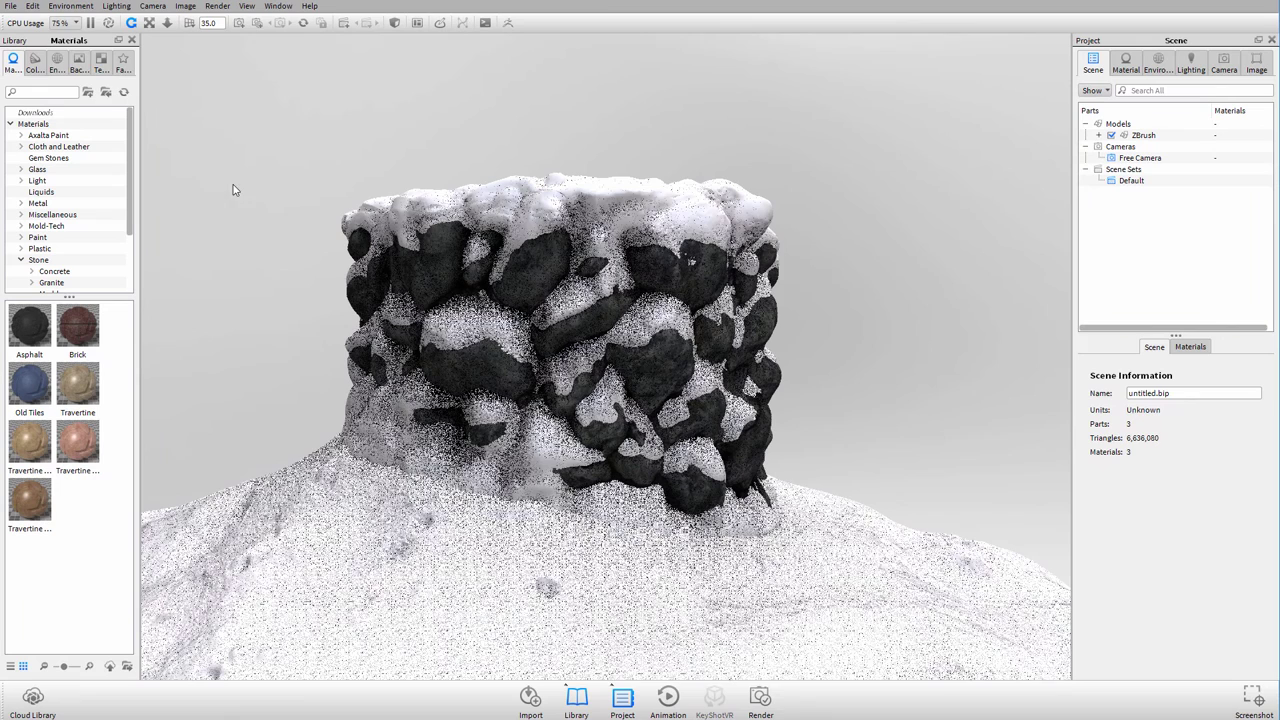
left_click(57, 63)
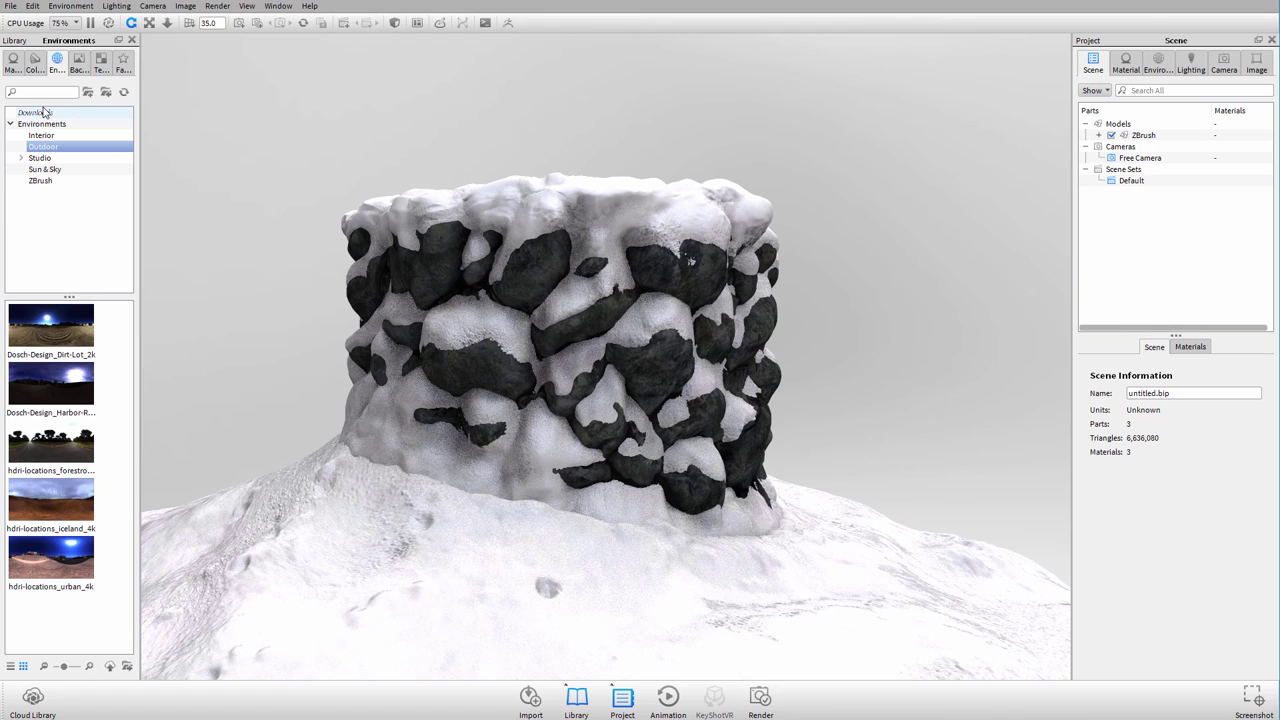
left_click(44, 112)
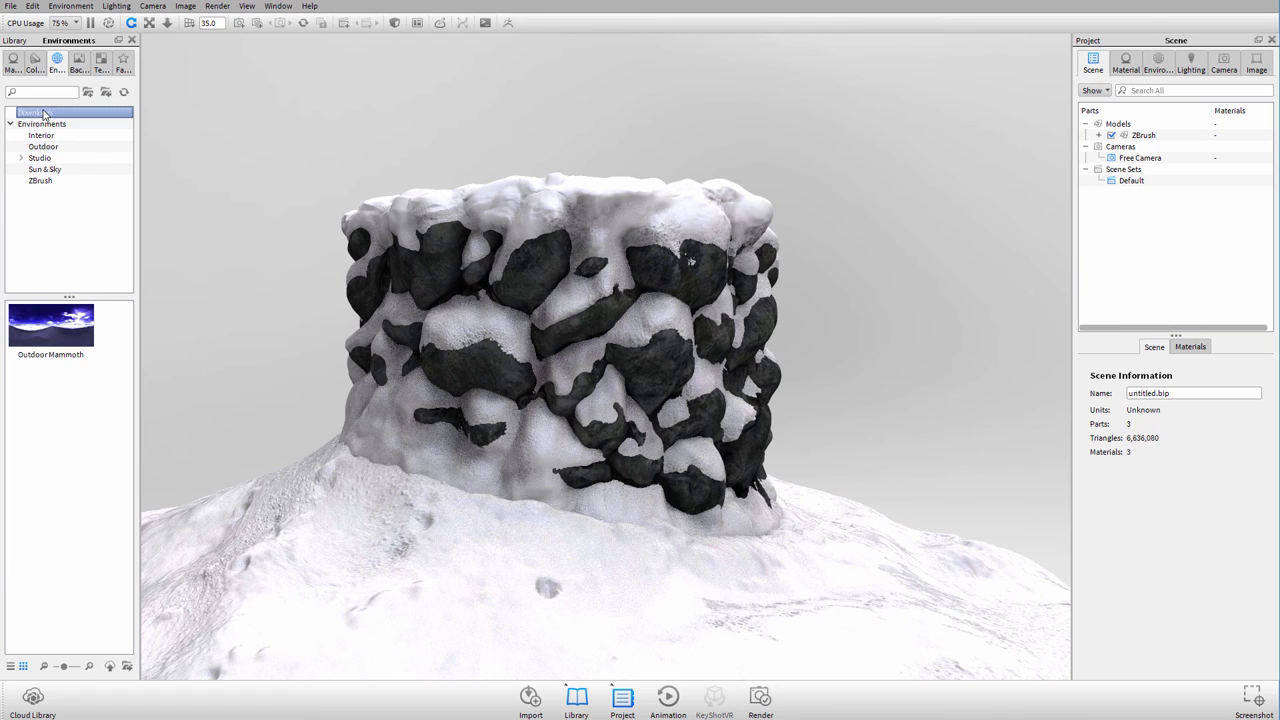
double_click(64, 336)
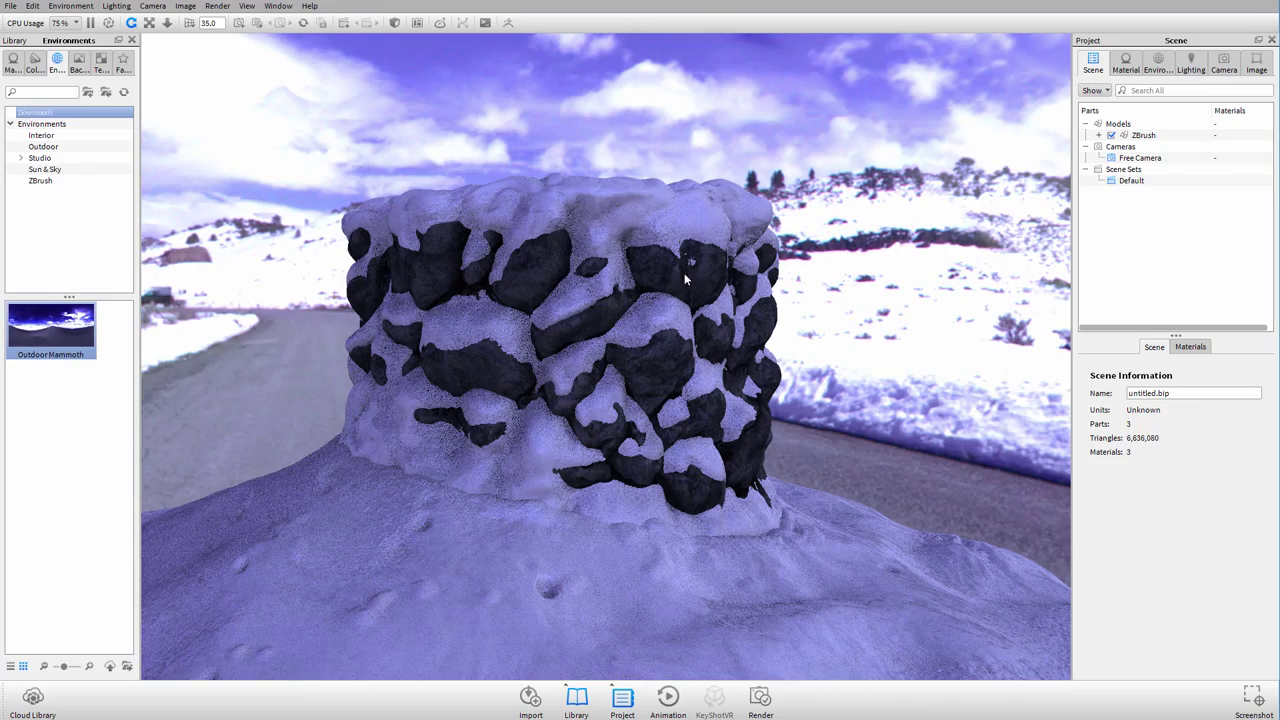
left_click_drag(535, 347, 372, 383)
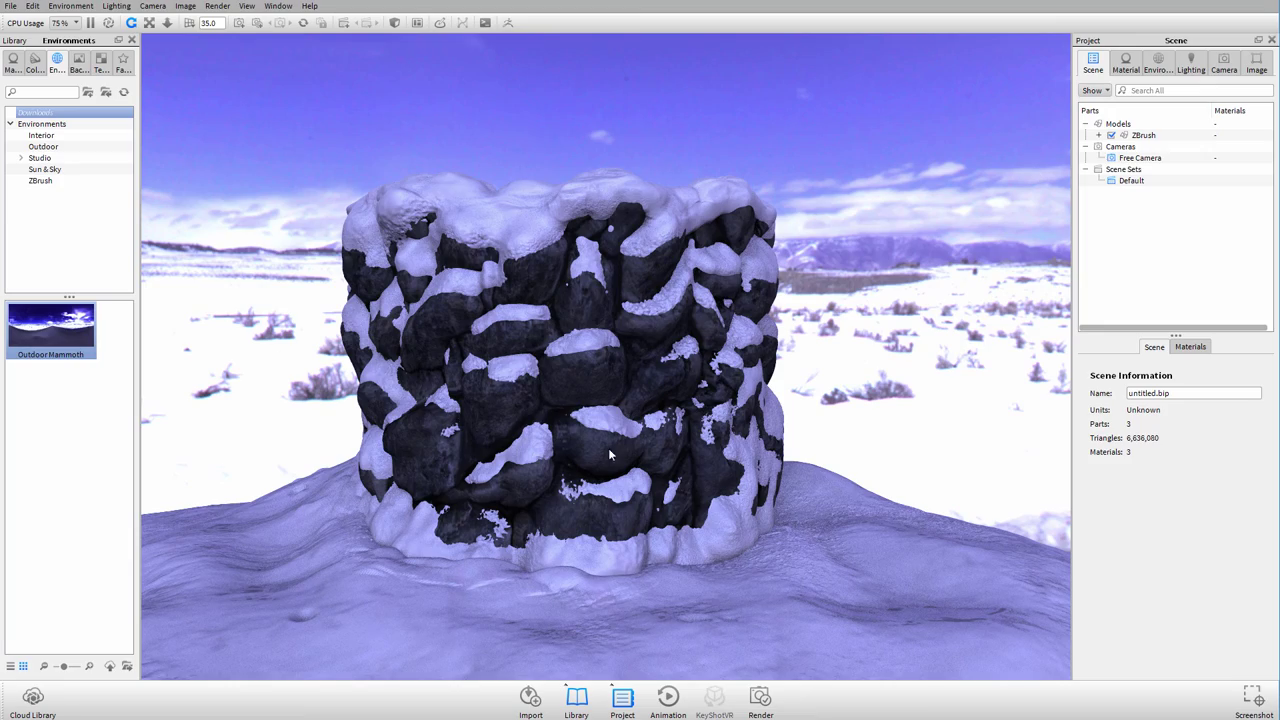
left_click_drag(608, 455, 897, 323)
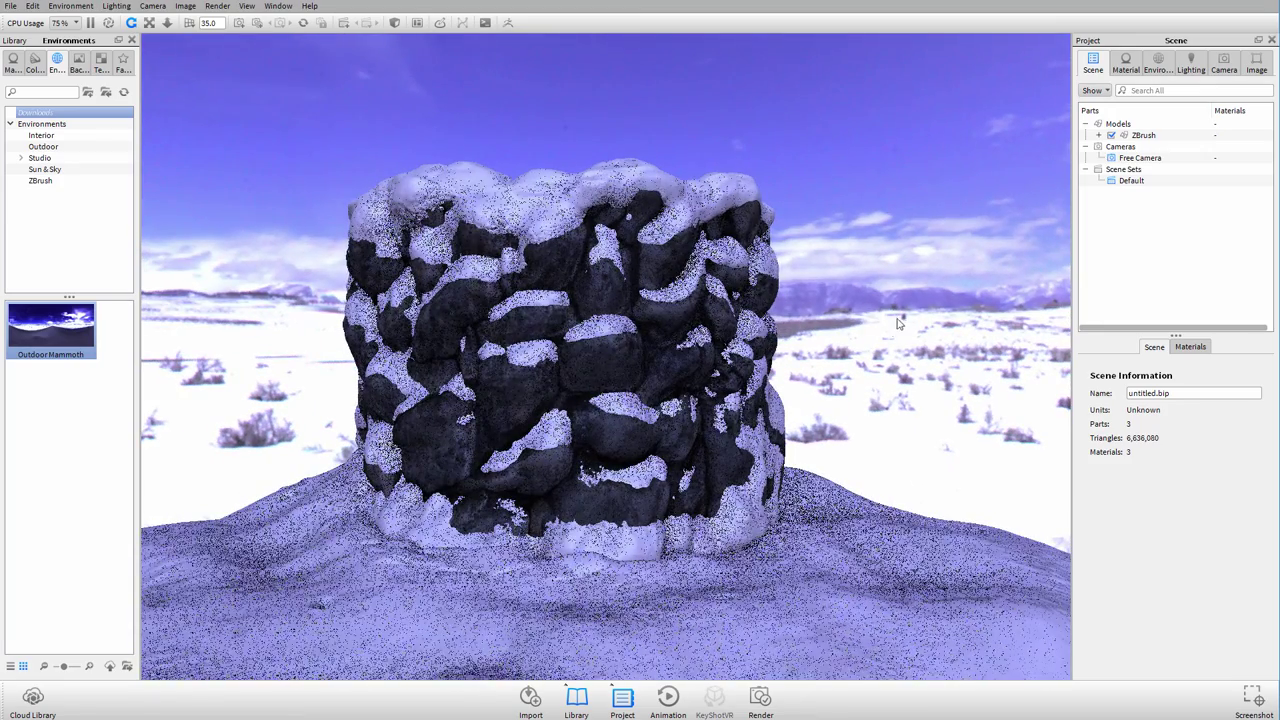
Set the Outdoor Mammoth environment rotation to about 258 and height to -0.053
left_click(1158, 64)
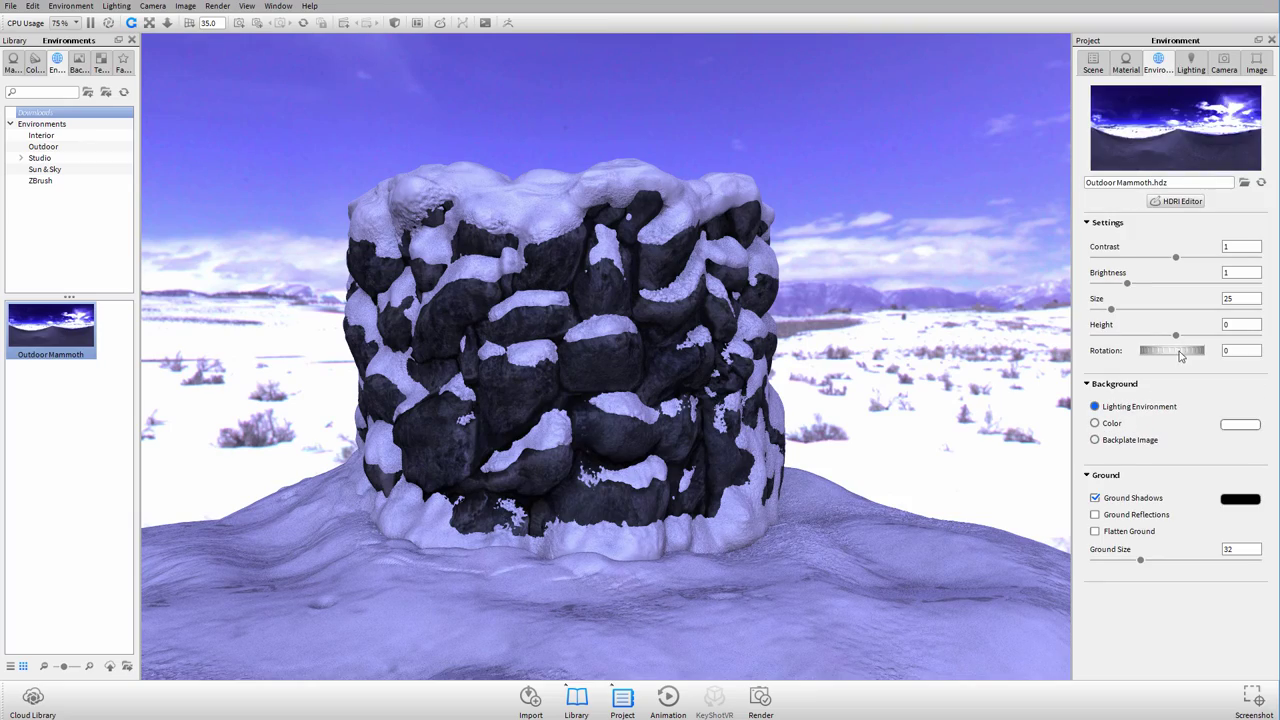
left_click_drag(1178, 358, 374, 457)
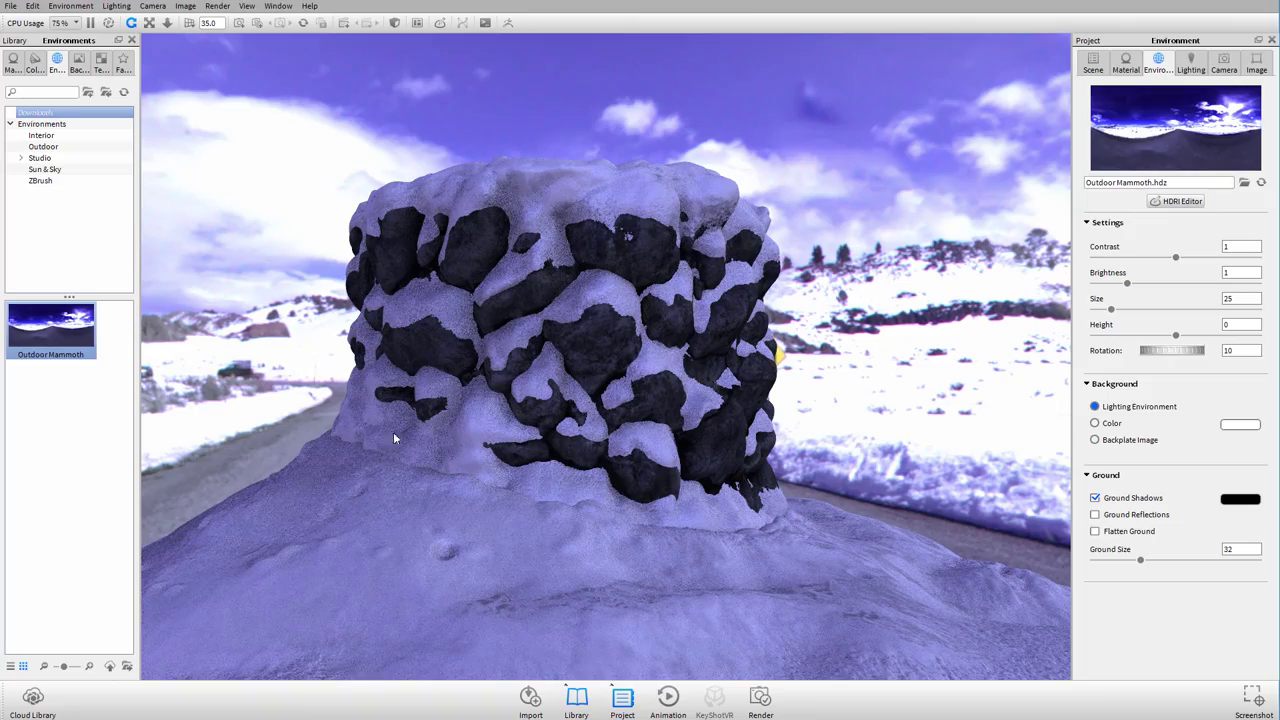
left_click_drag(262, 358, 355, 314)
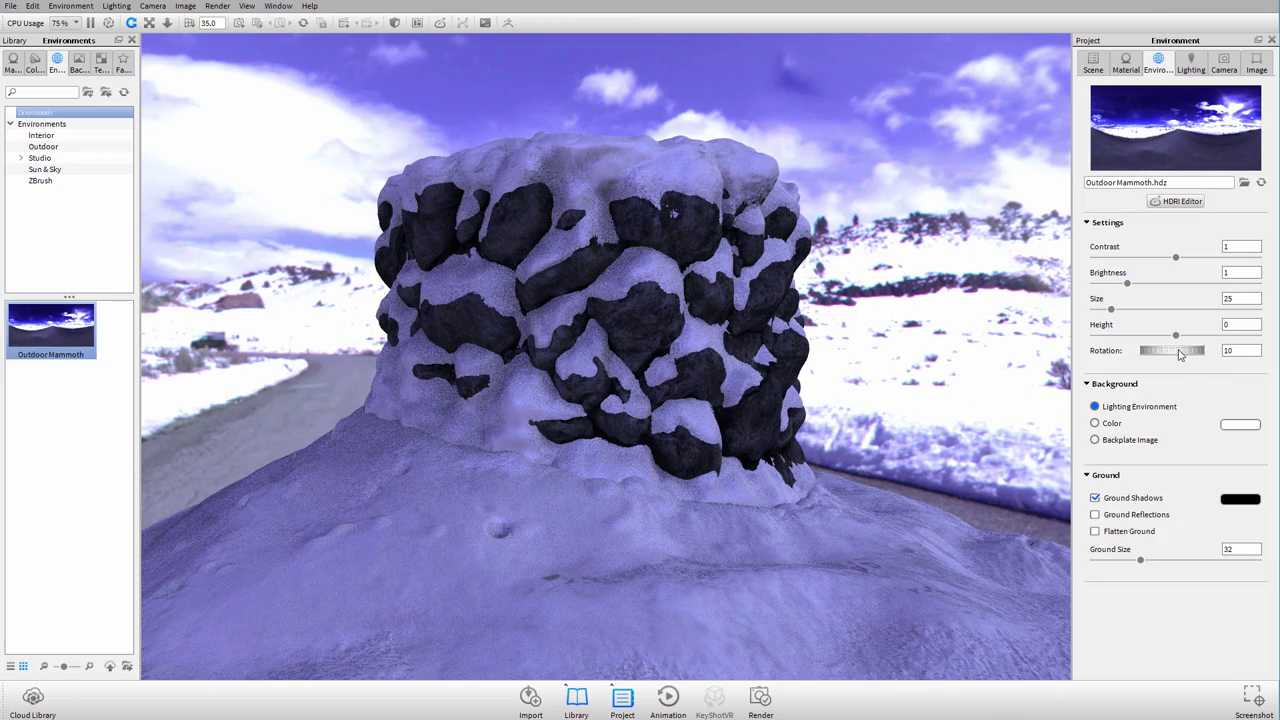
left_click_drag(1180, 354, 895, 355)
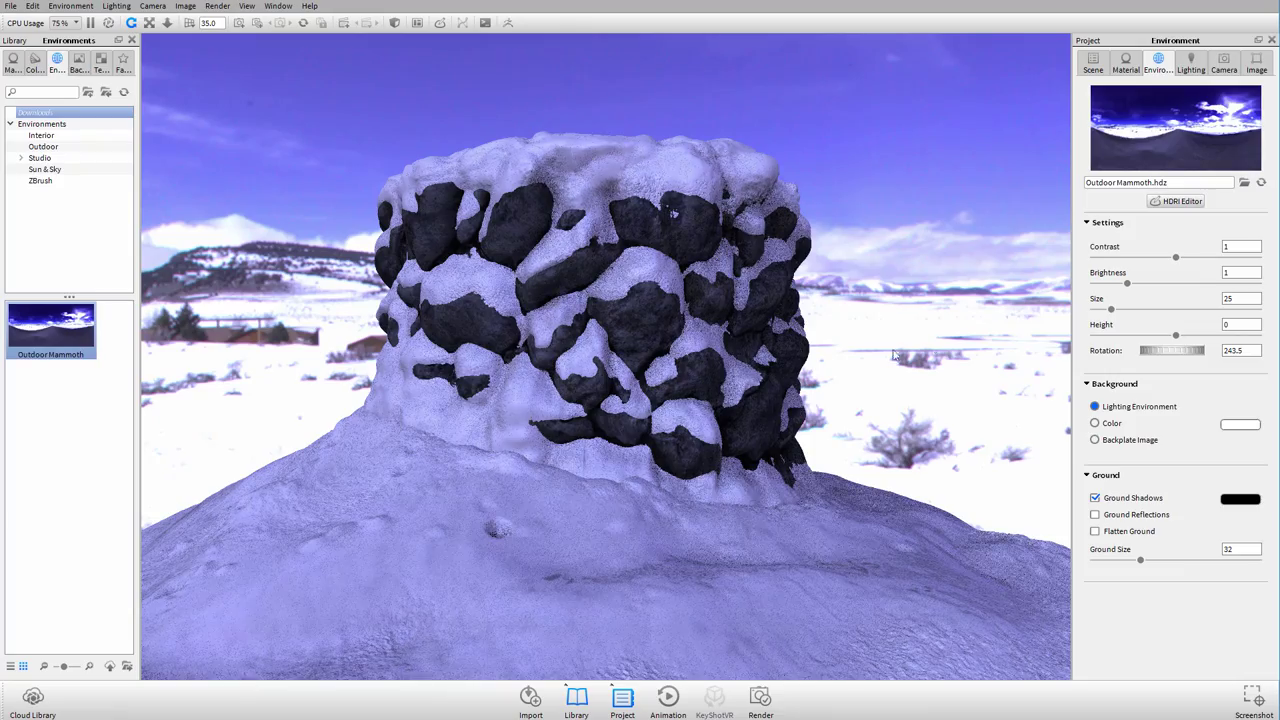
left_click_drag(1182, 357, 1206, 354)
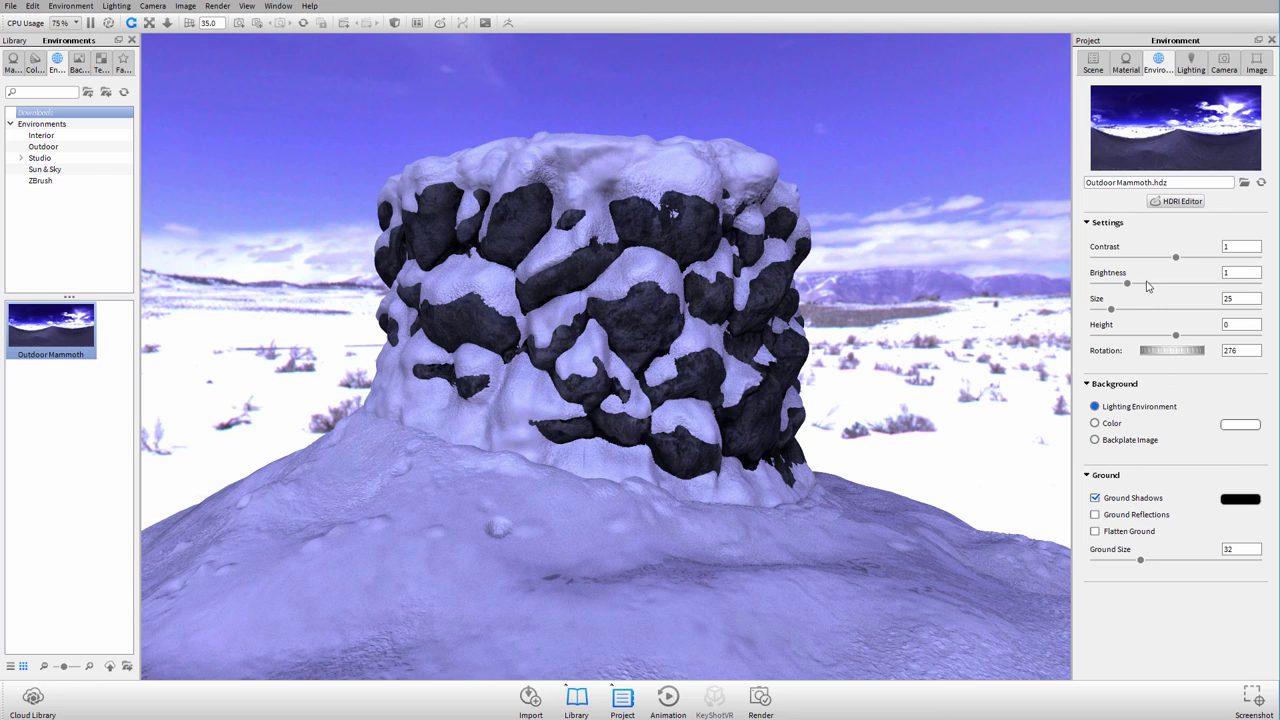
left_click_drag(1181, 339, 1192, 337)
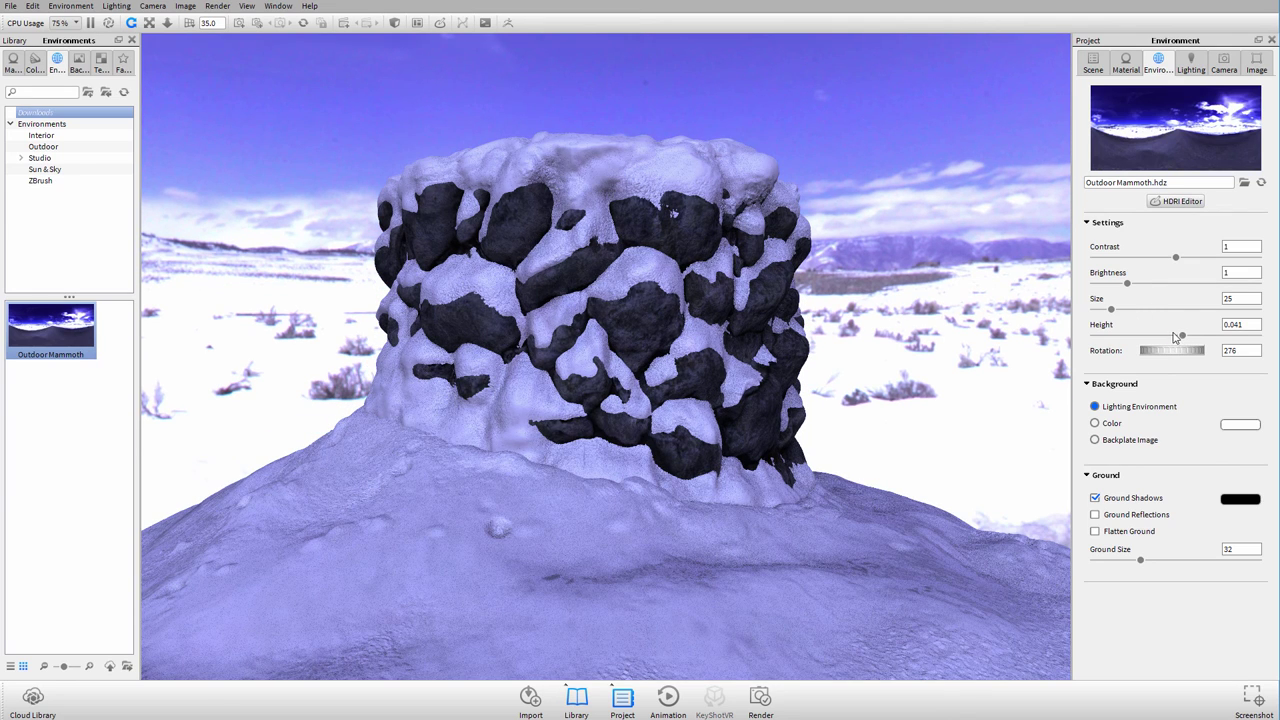
left_click_drag(1182, 337, 1169, 339)
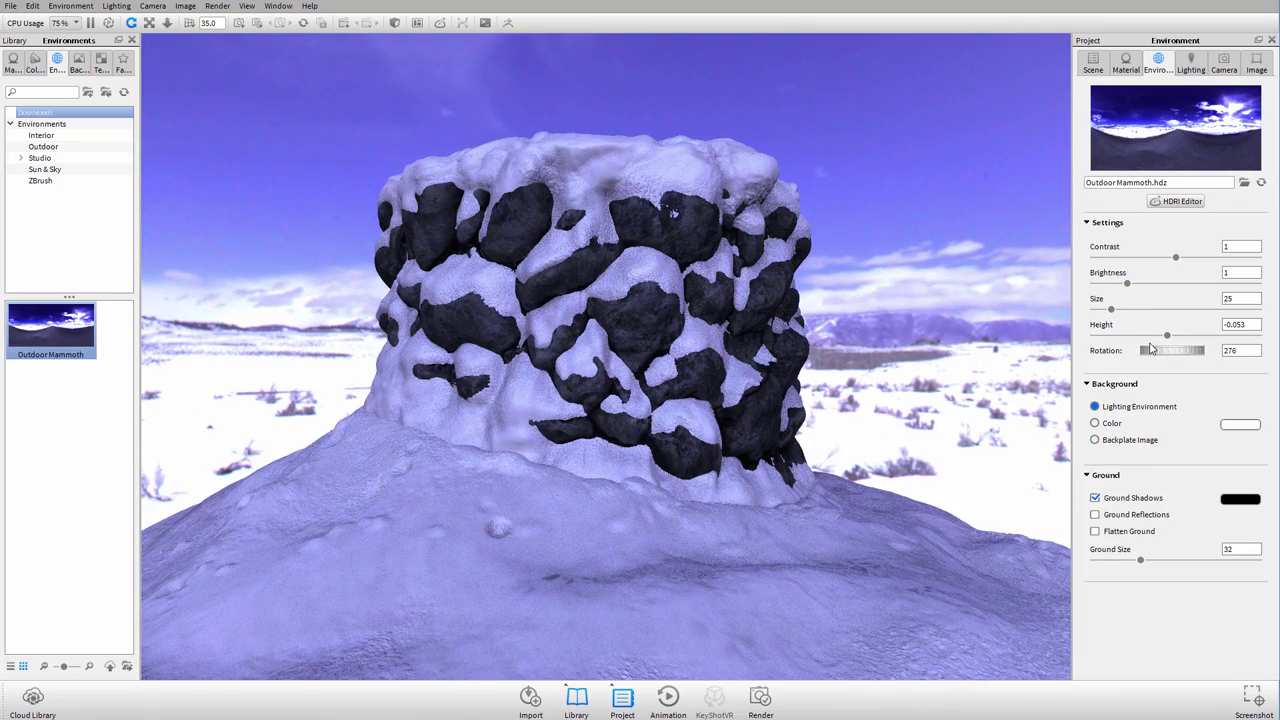
left_click_drag(1160, 350, 1150, 351)
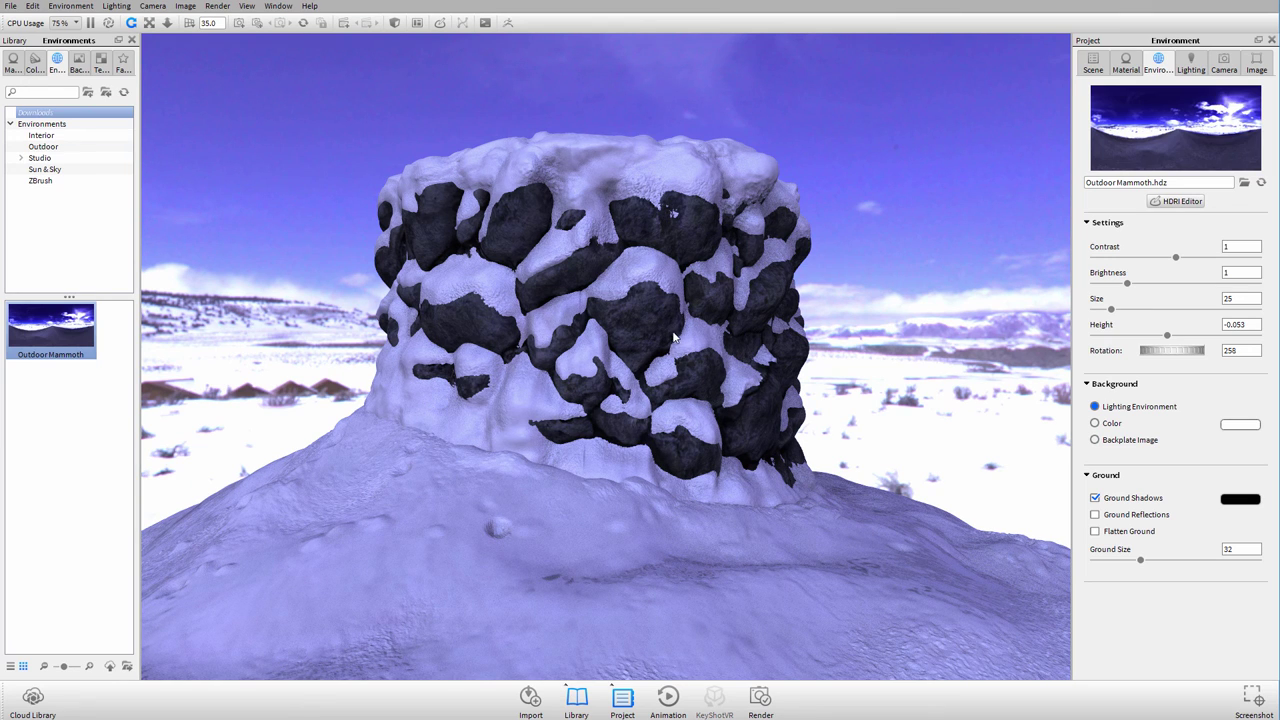
Drag the Brick material from the Stone category onto the well's stones
left_click(1094, 64)
left_click(13, 62)
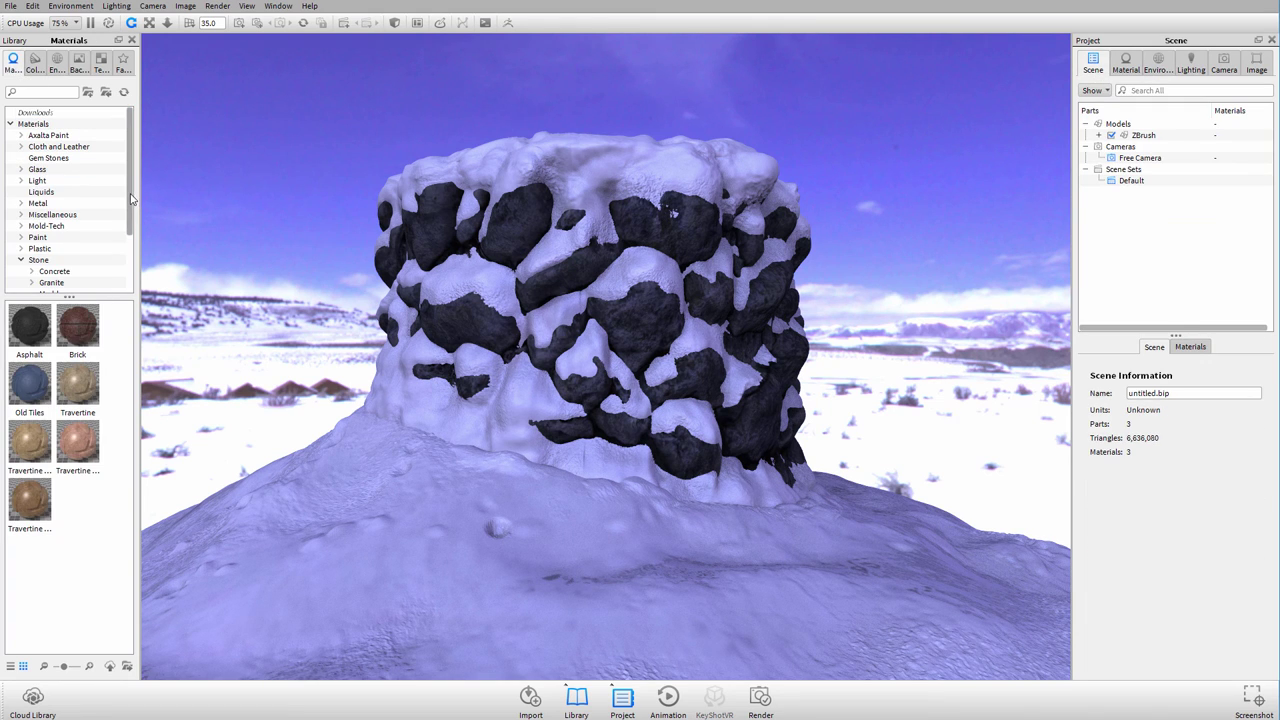
mouse_move(131, 199)
left_mouse_down()
mouse_move(129, 236)
mouse_move(127, 202)
mouse_move(128, 224)
left_mouse_up()
left_click(38, 225)
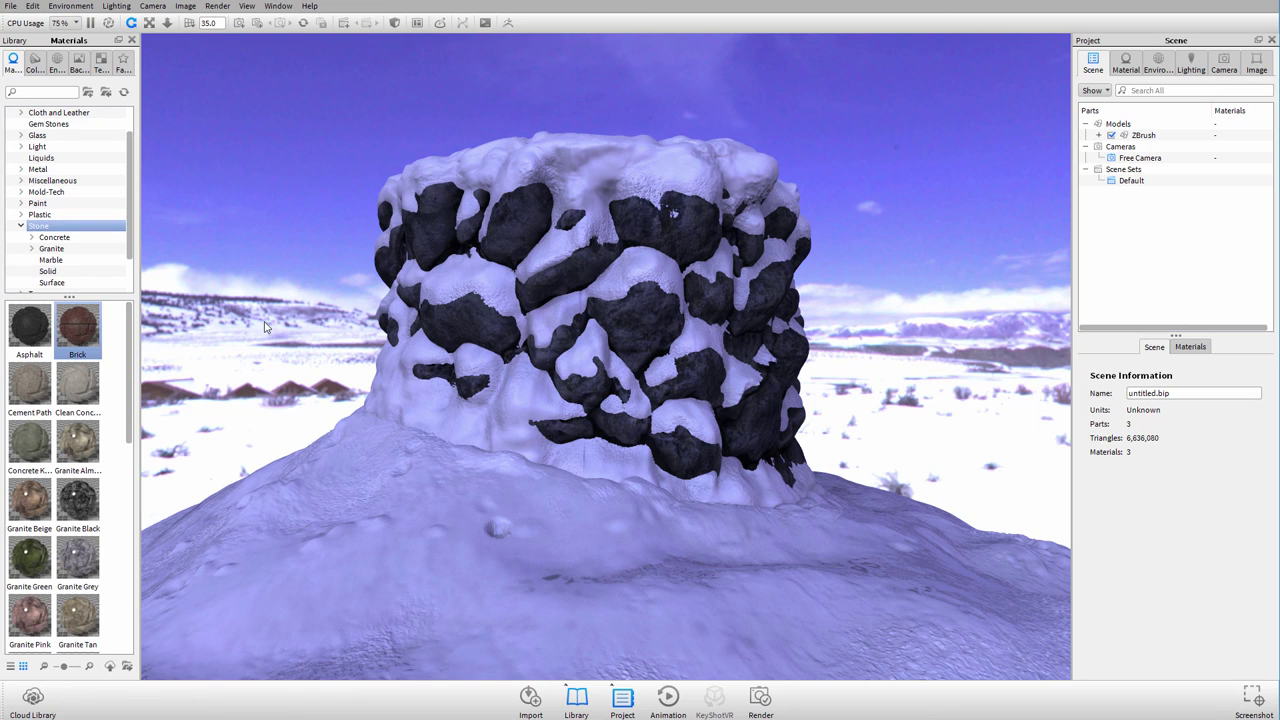
left_click_drag(85, 342, 653, 322)
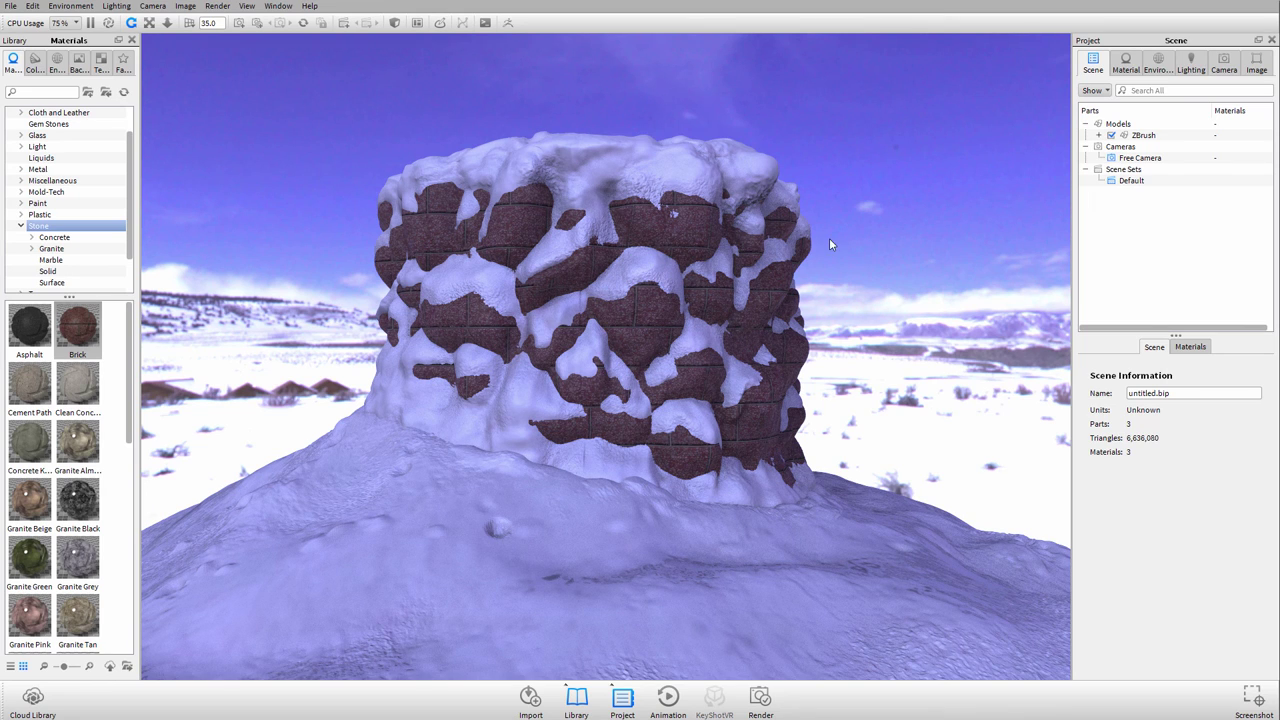
Select Brick in the Material tab and show its Textures settings
left_click(1124, 68)
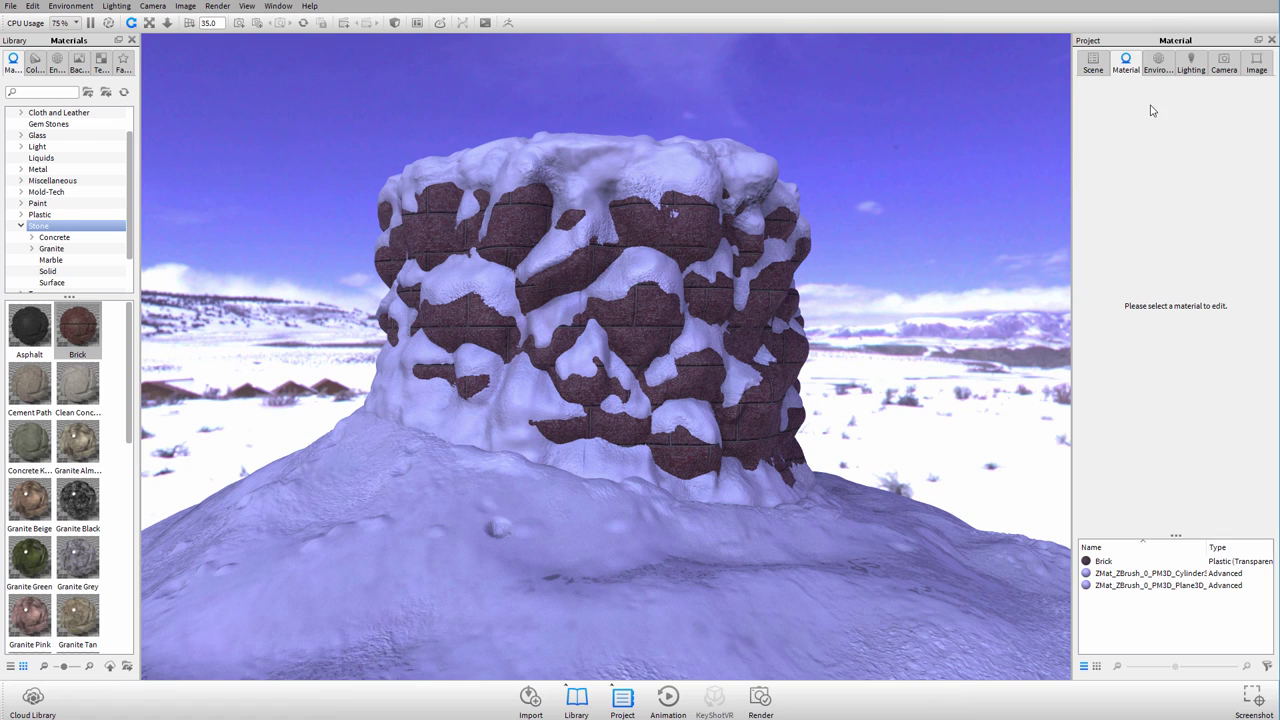
left_click(1086, 563)
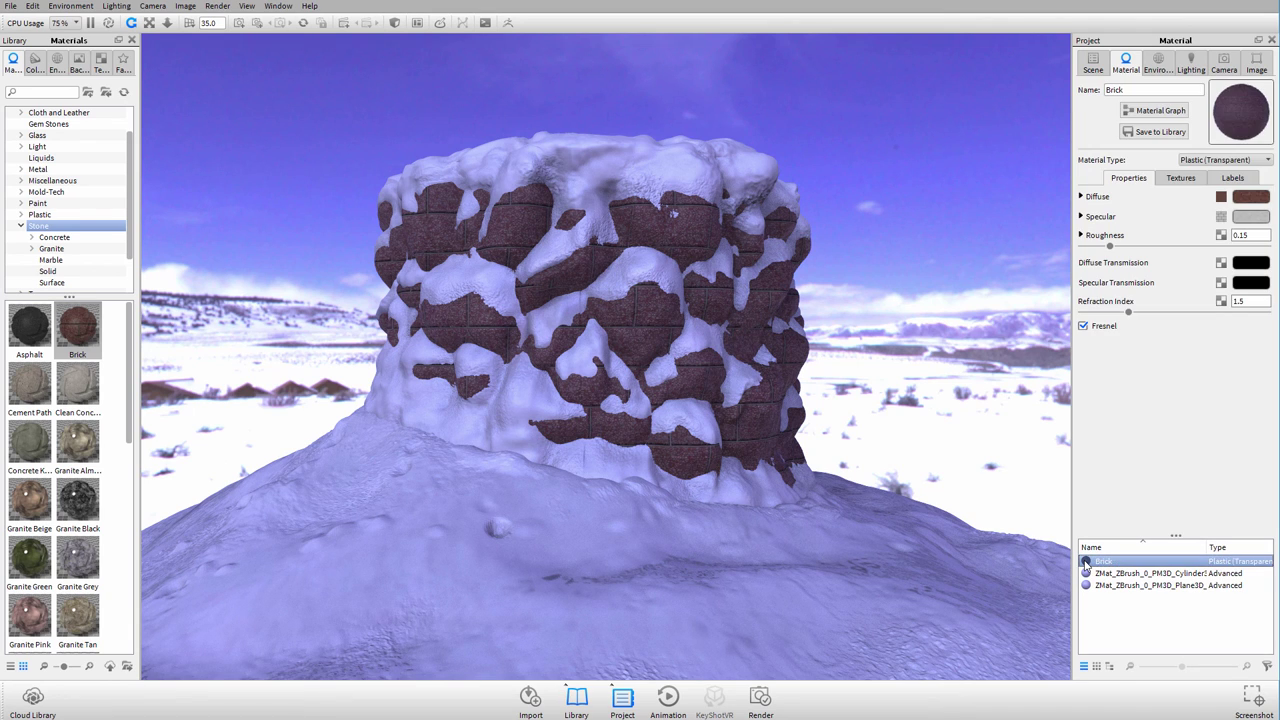
left_click(1178, 179)
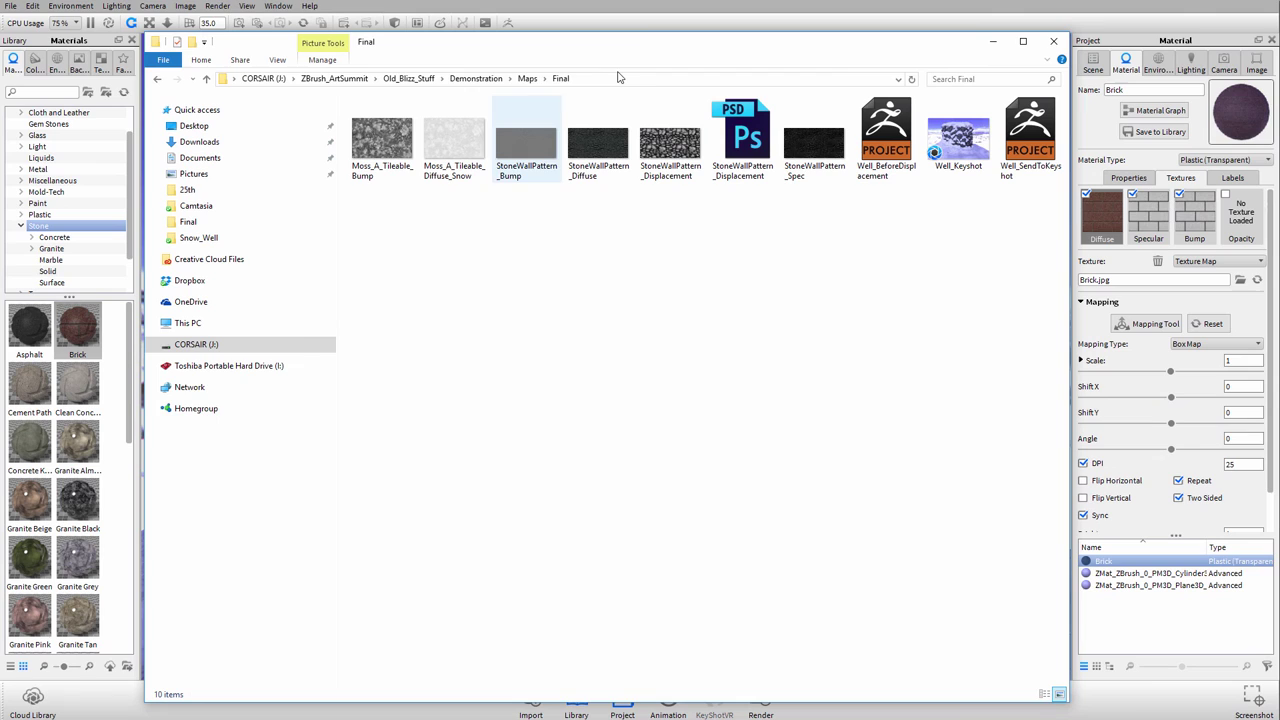
Review the StoneWallPattern diffuse and displacement files in Maps\Final, then minimize Explorer
left_click(610, 79)
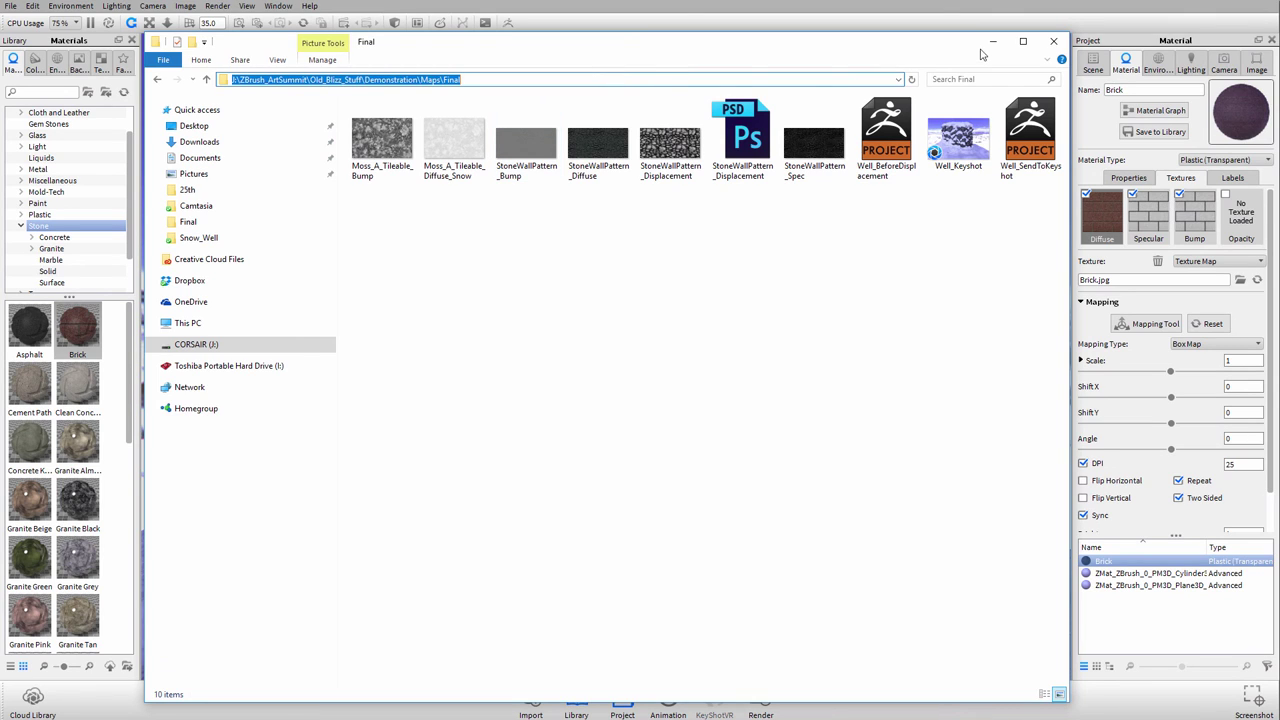
left_click(517, 147)
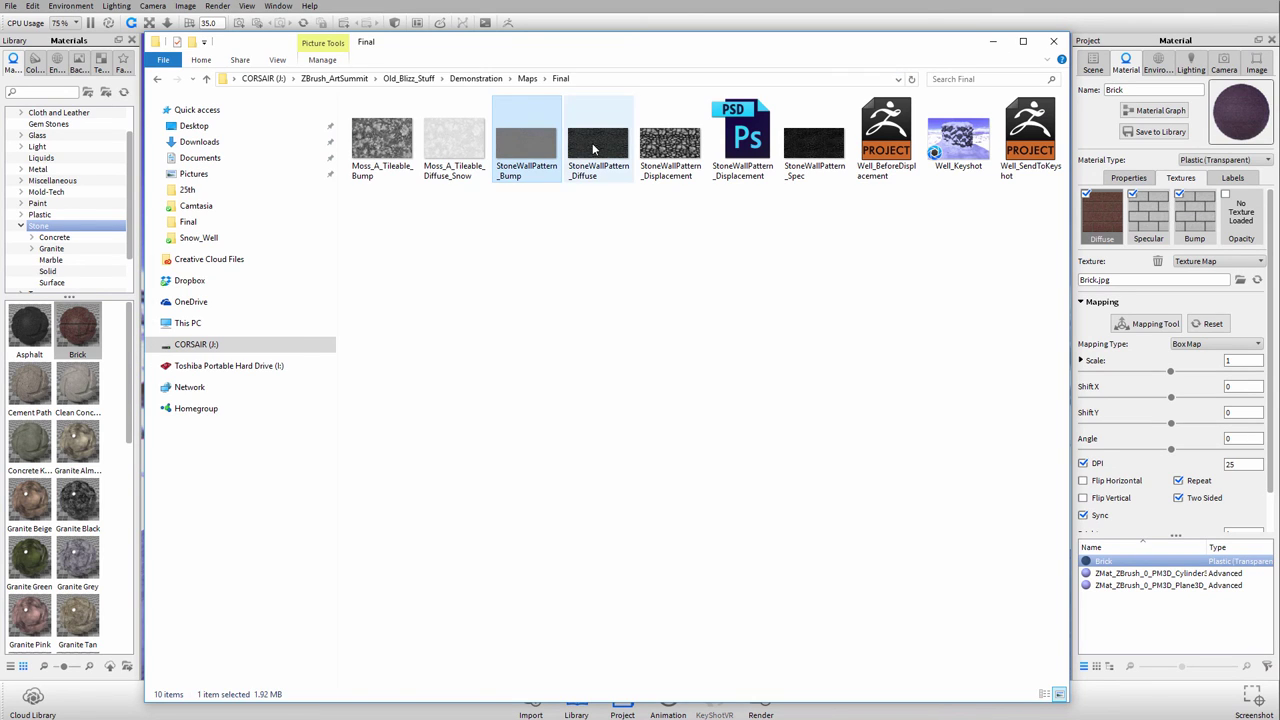
left_click(603, 145)
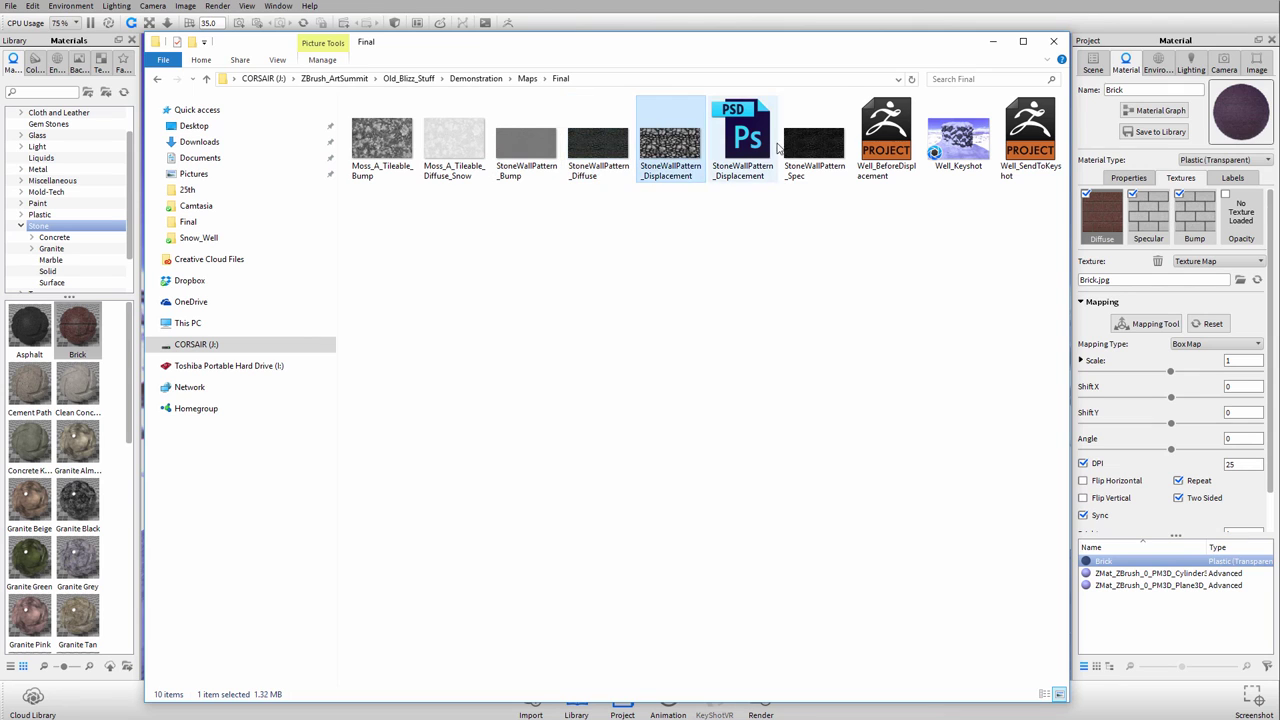
left_click(990, 43)
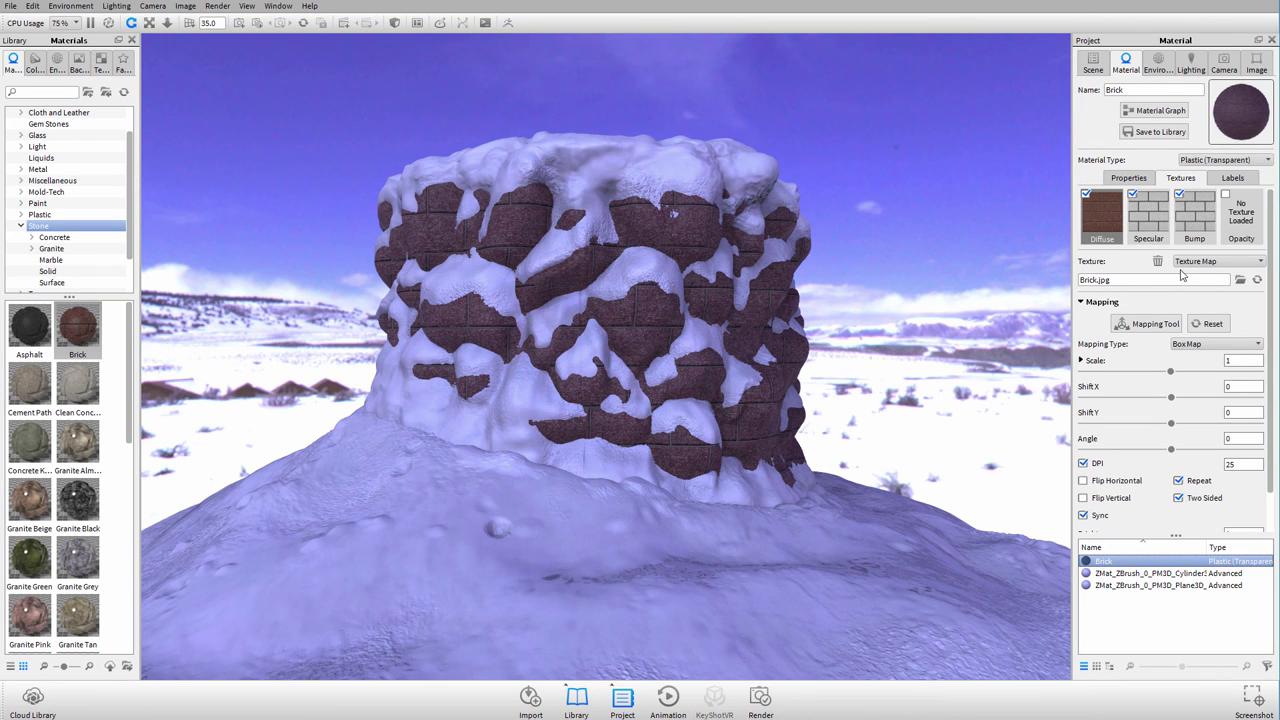
Load StoneWallPattern_Diffuse.jpg as the Brick material's diffuse texture
double_click(1102, 218)
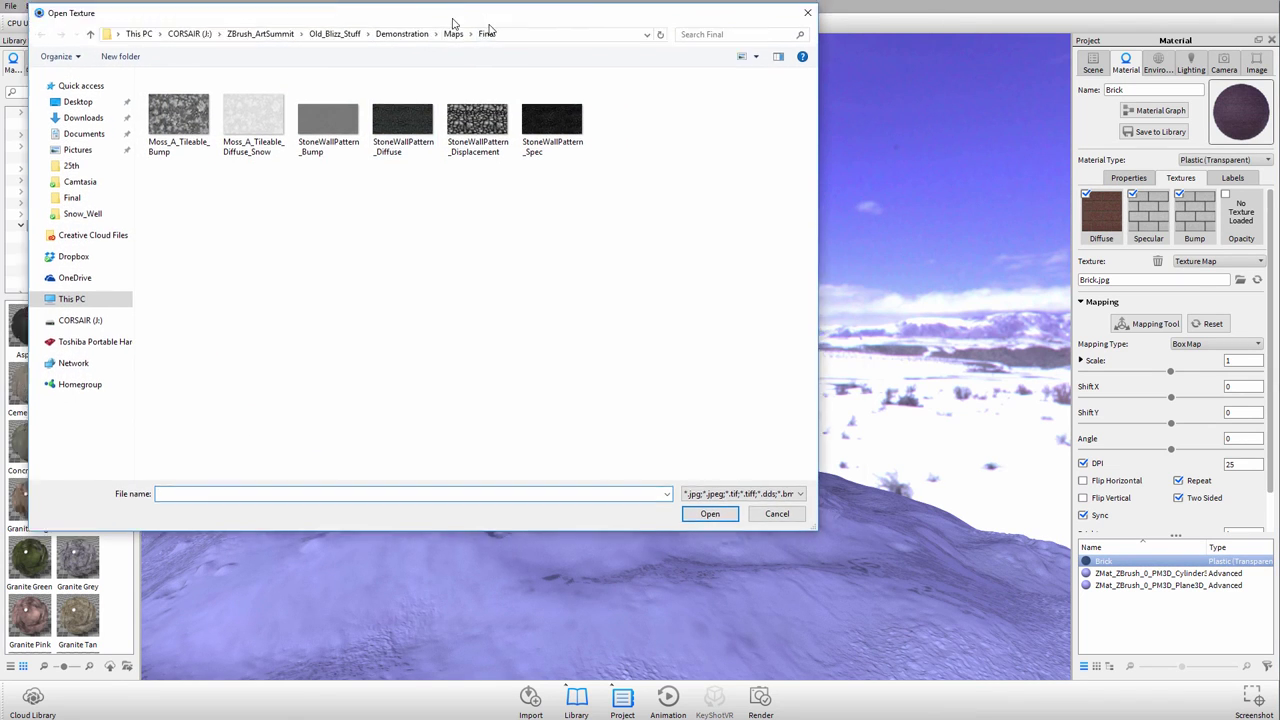
left_click(563, 172)
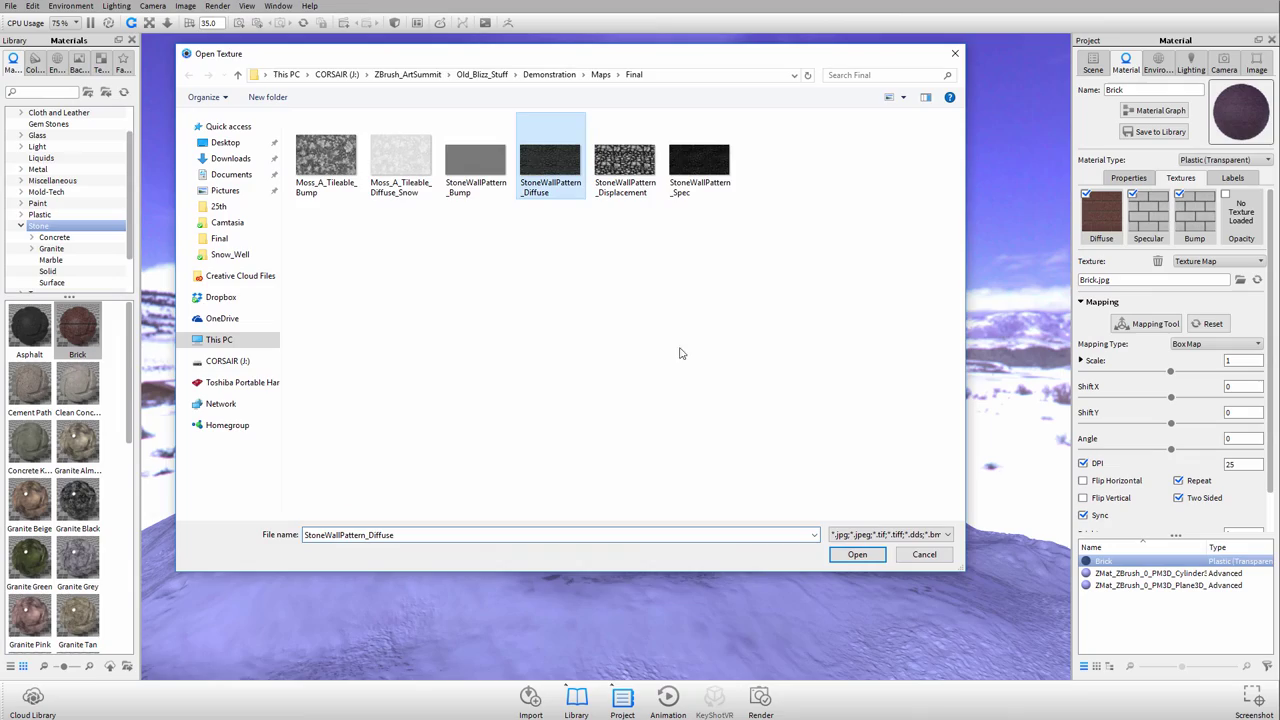
left_click(857, 554)
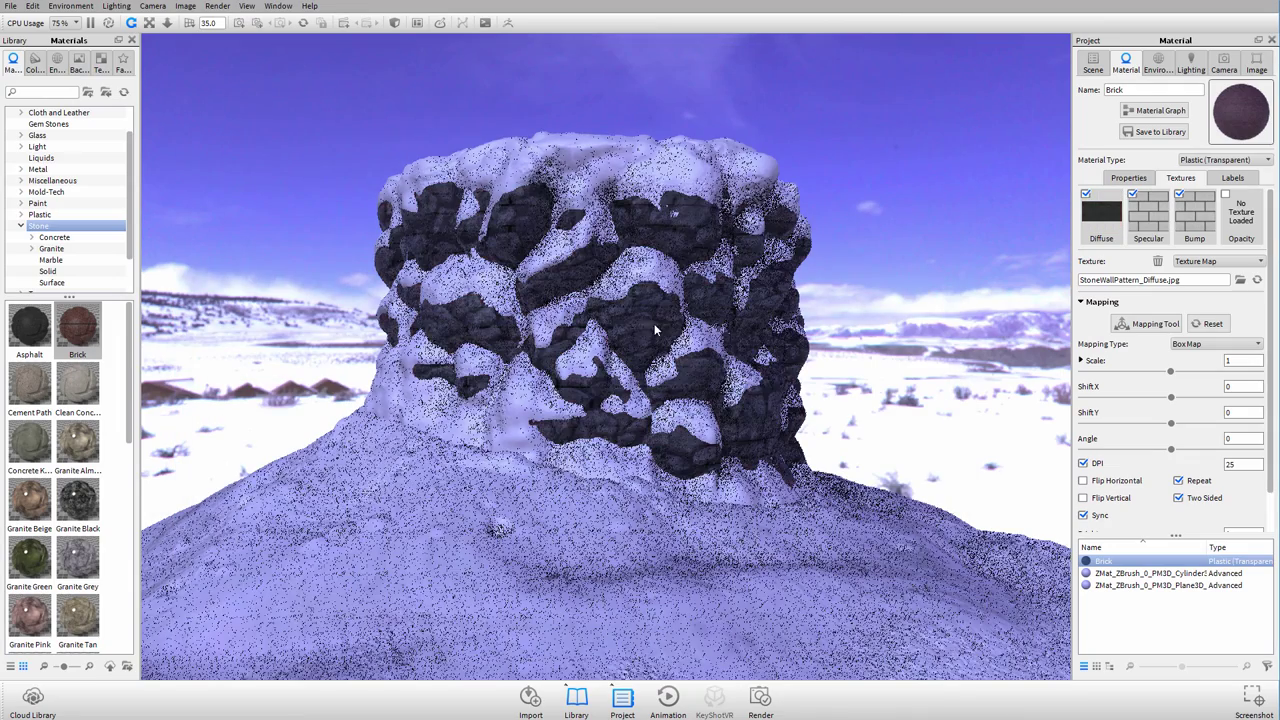
scroll(650, 319, "up", 5)
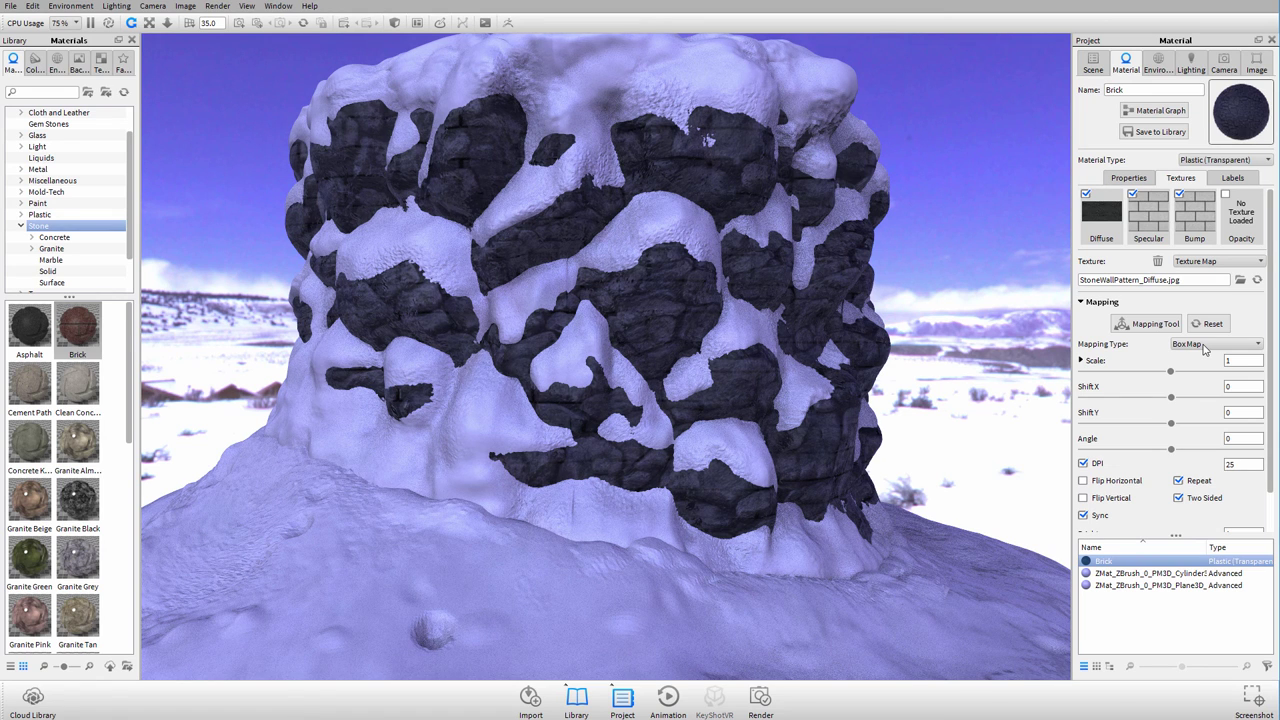
Set the diffuse texture mapping to UV Coordinates and turn DPI off
left_click(1205, 346)
left_click(1197, 390)
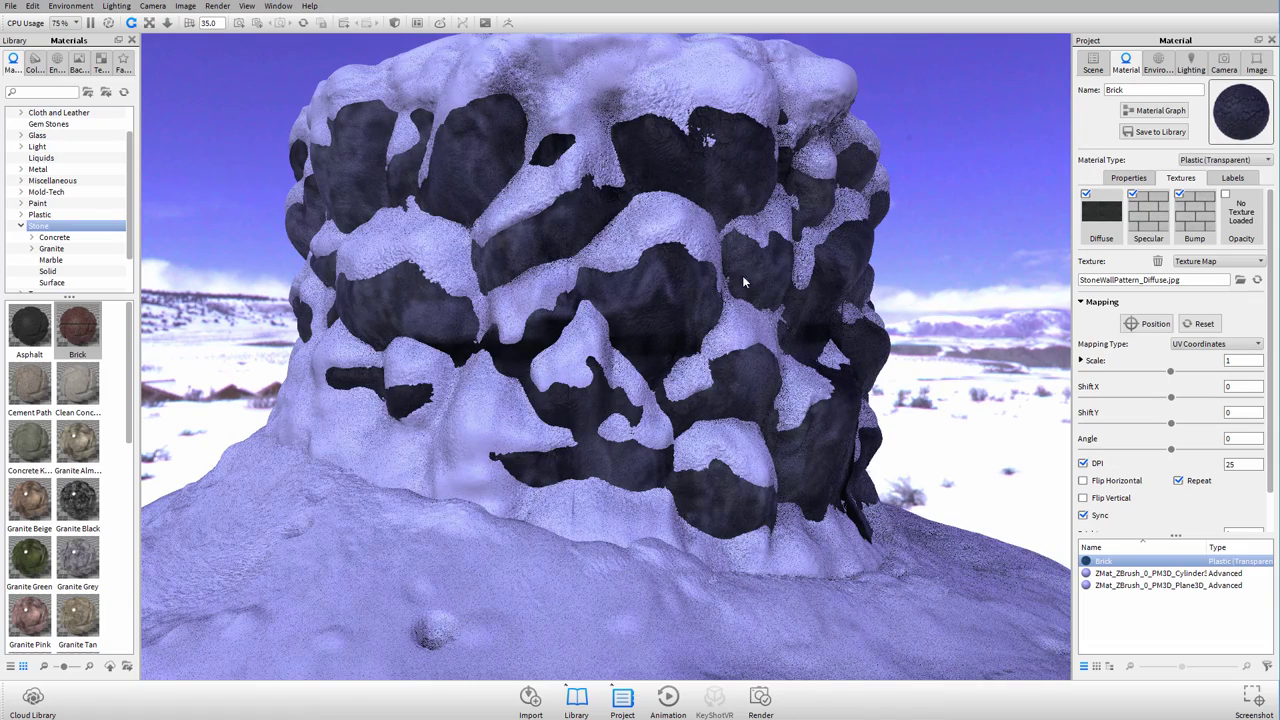
left_click(1083, 463)
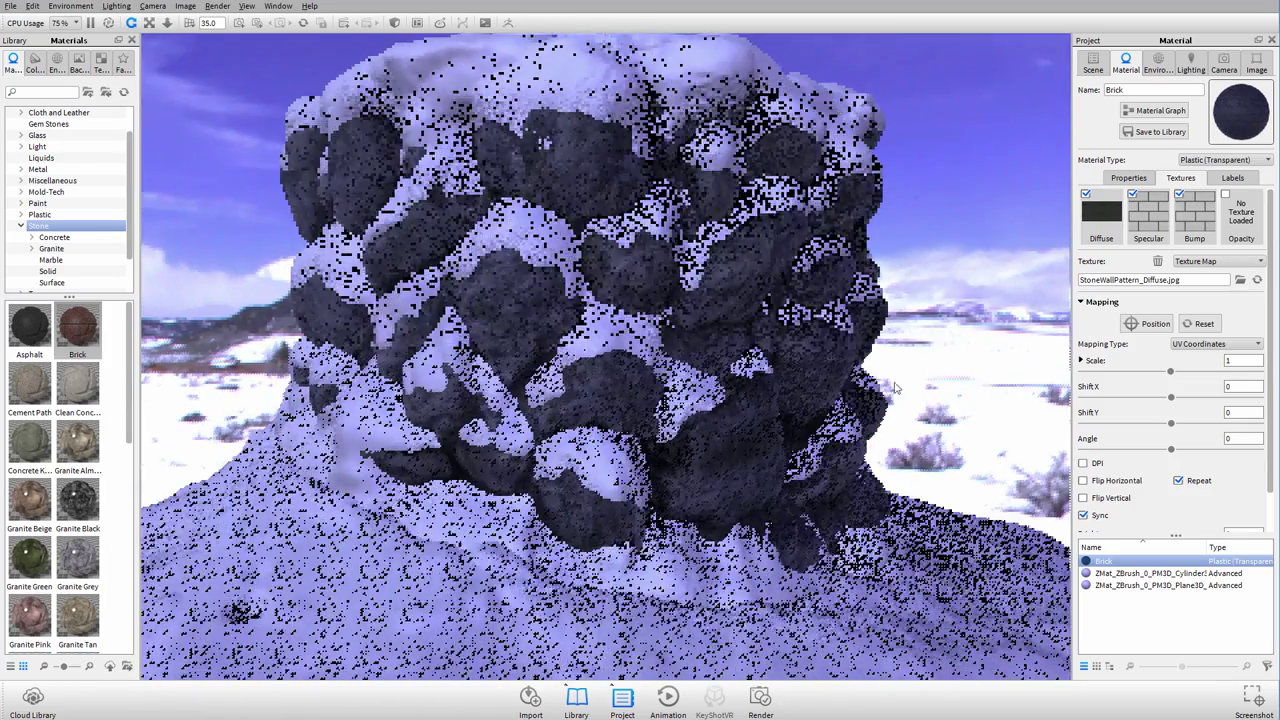
left_click(1083, 498)
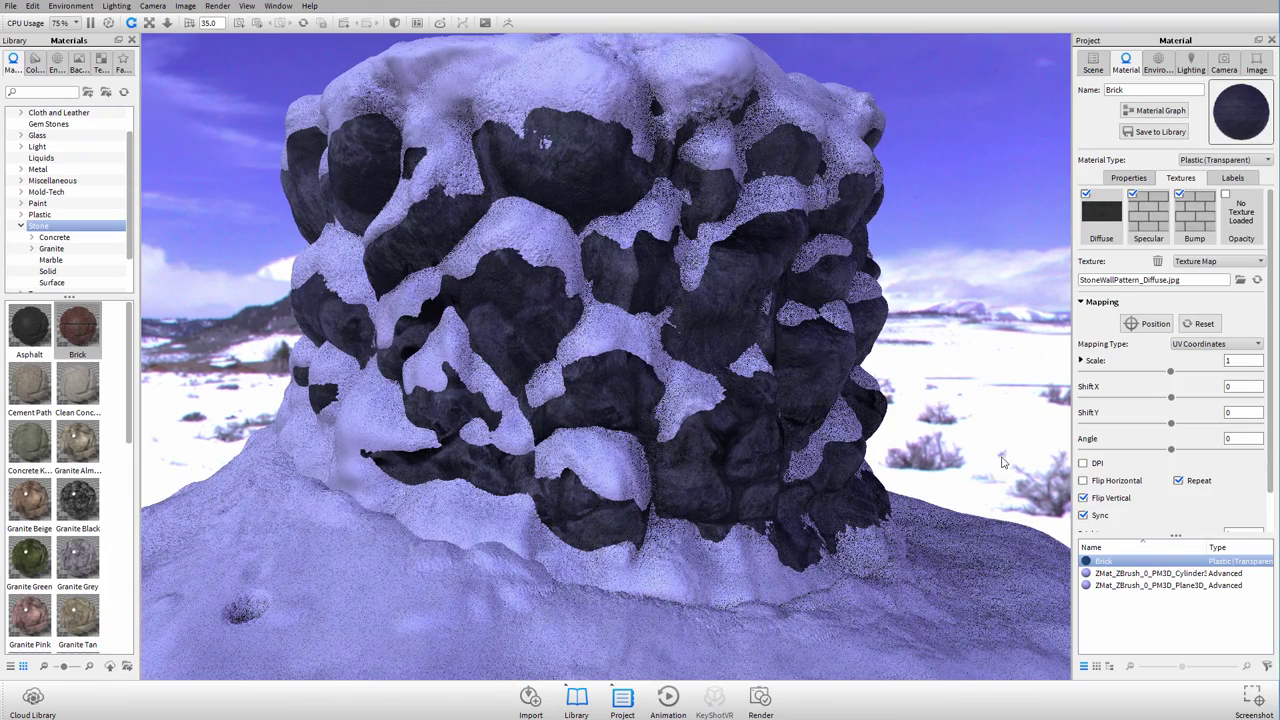
left_click(1083, 498)
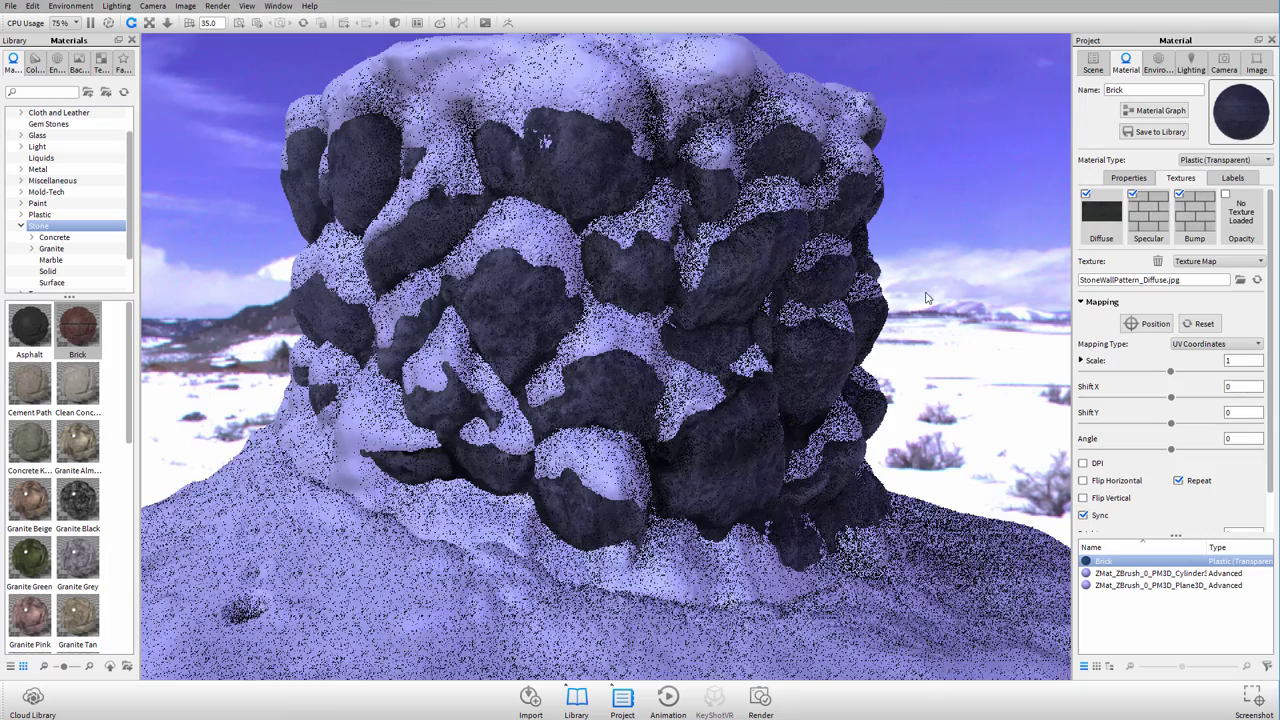
left_click_drag(926, 297, 1065, 339)
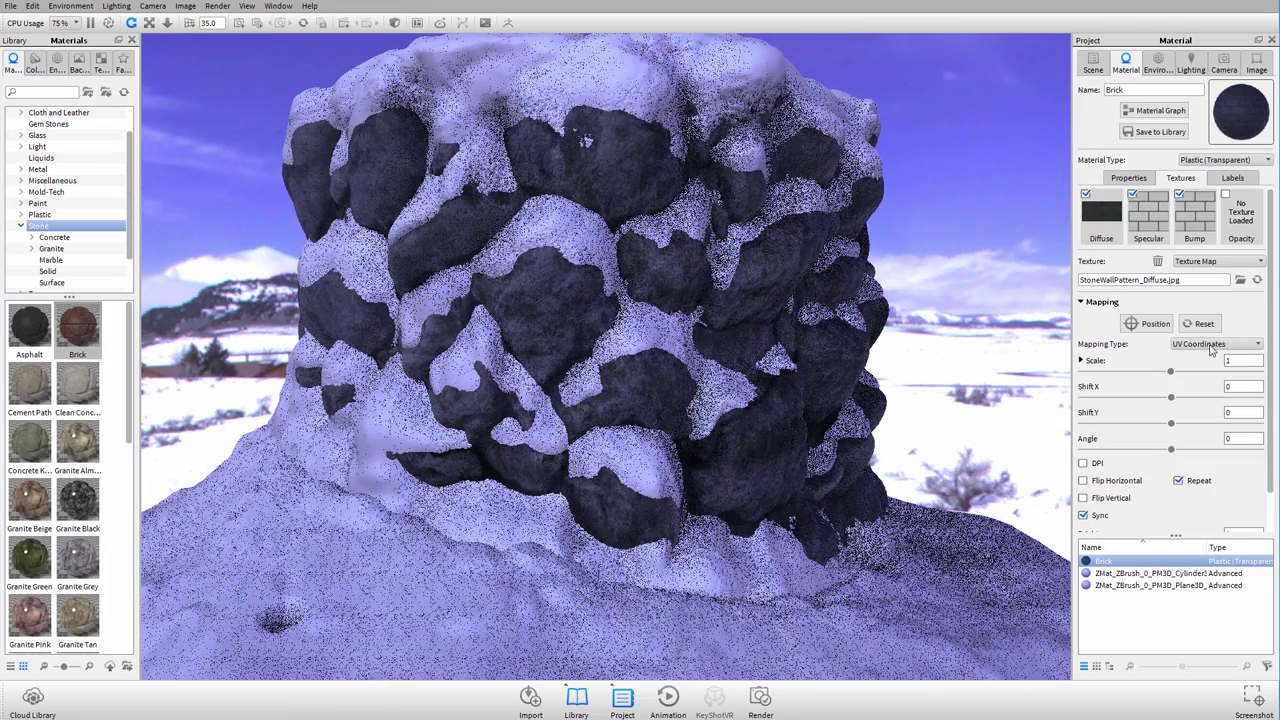
left_click(1211, 349)
left_click(1200, 383)
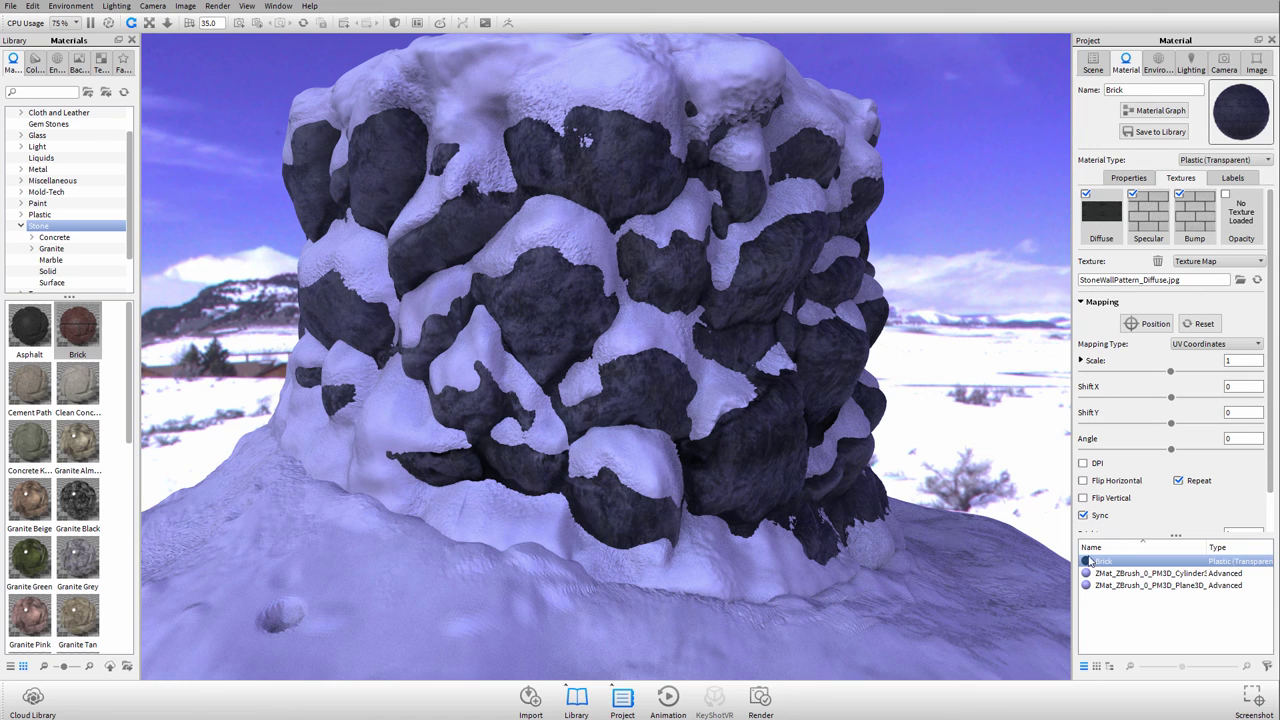
Load StoneWallPattern_Spec as the Brick specular texture, keeping UV Coordinates mapping
left_click(1150, 222)
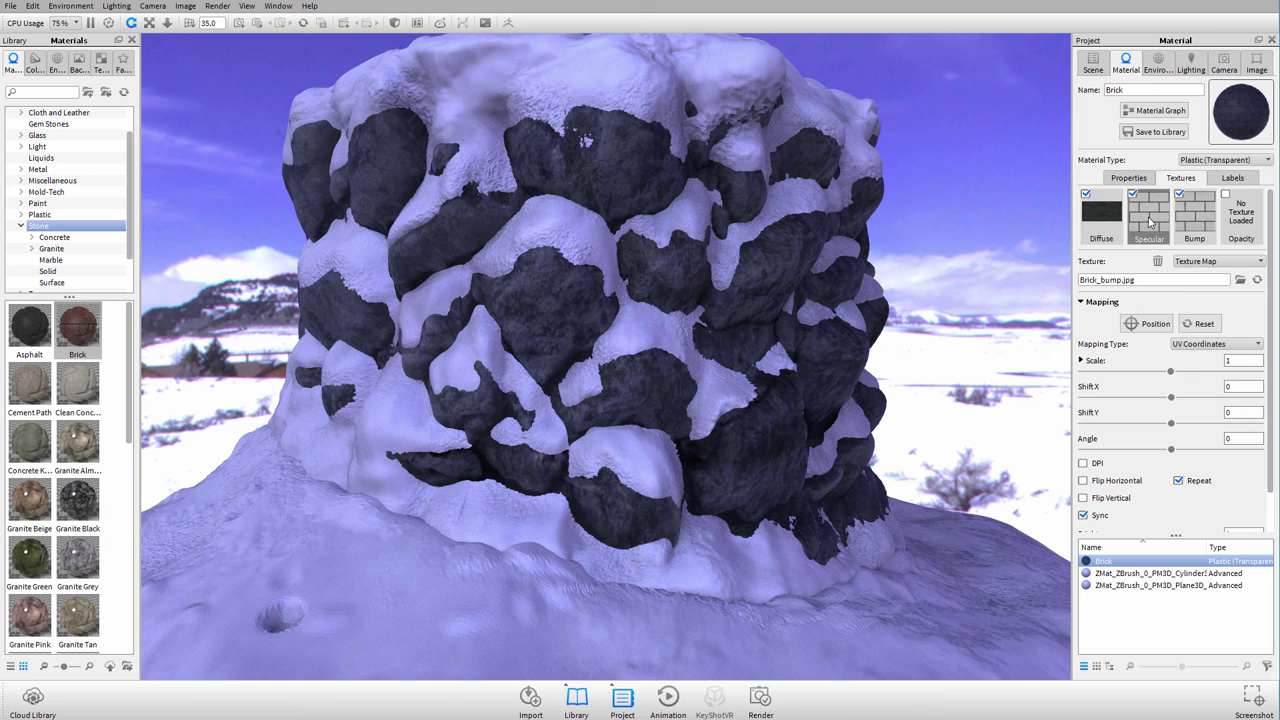
double_click(1150, 222)
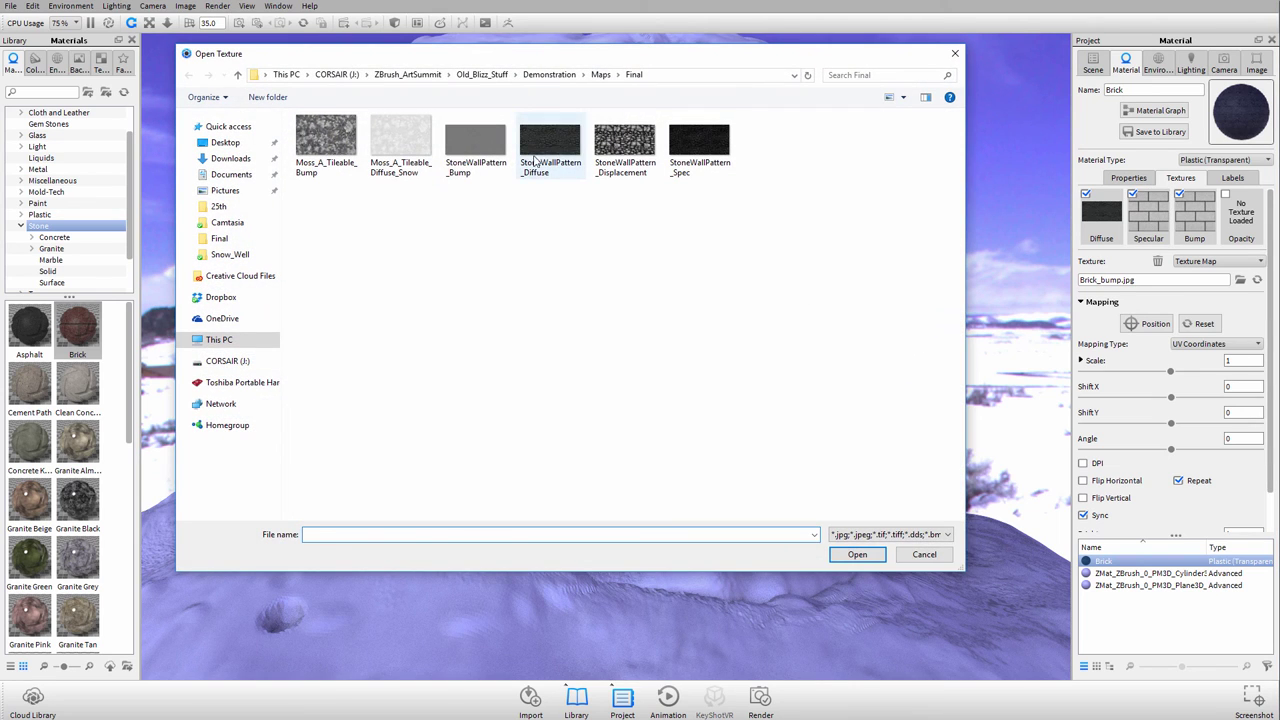
left_click(699, 140)
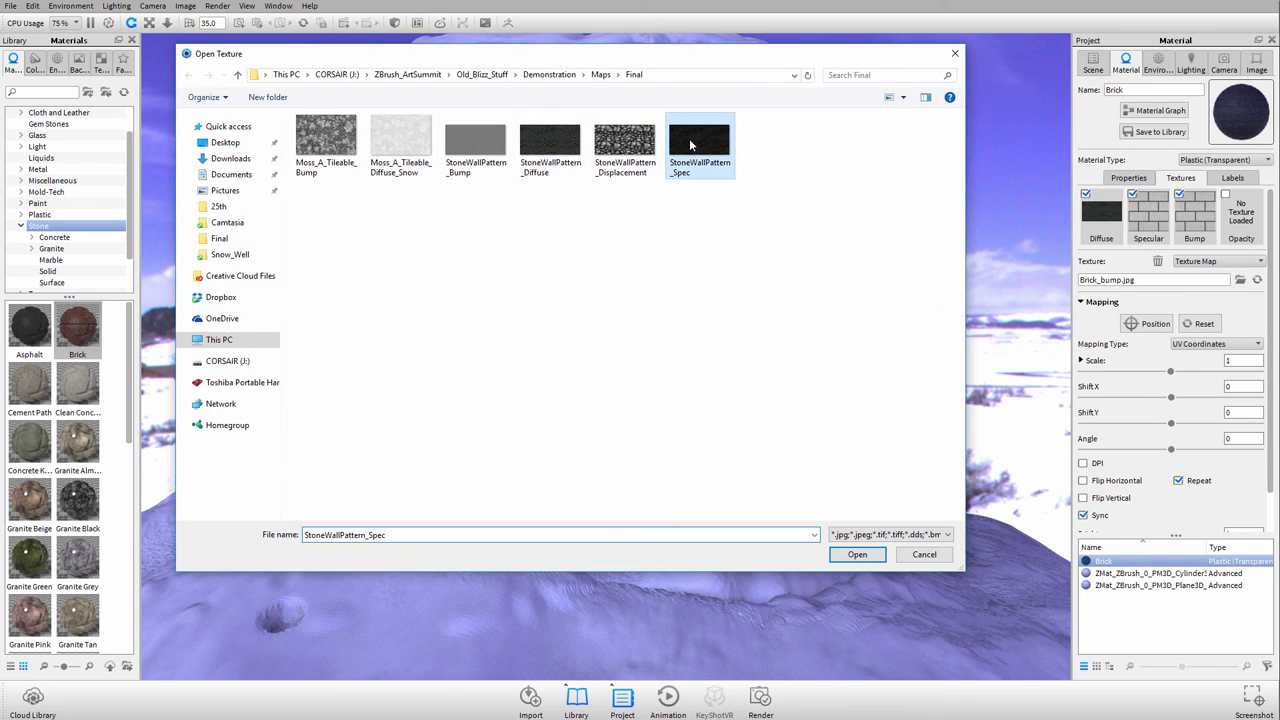
left_click(862, 555)
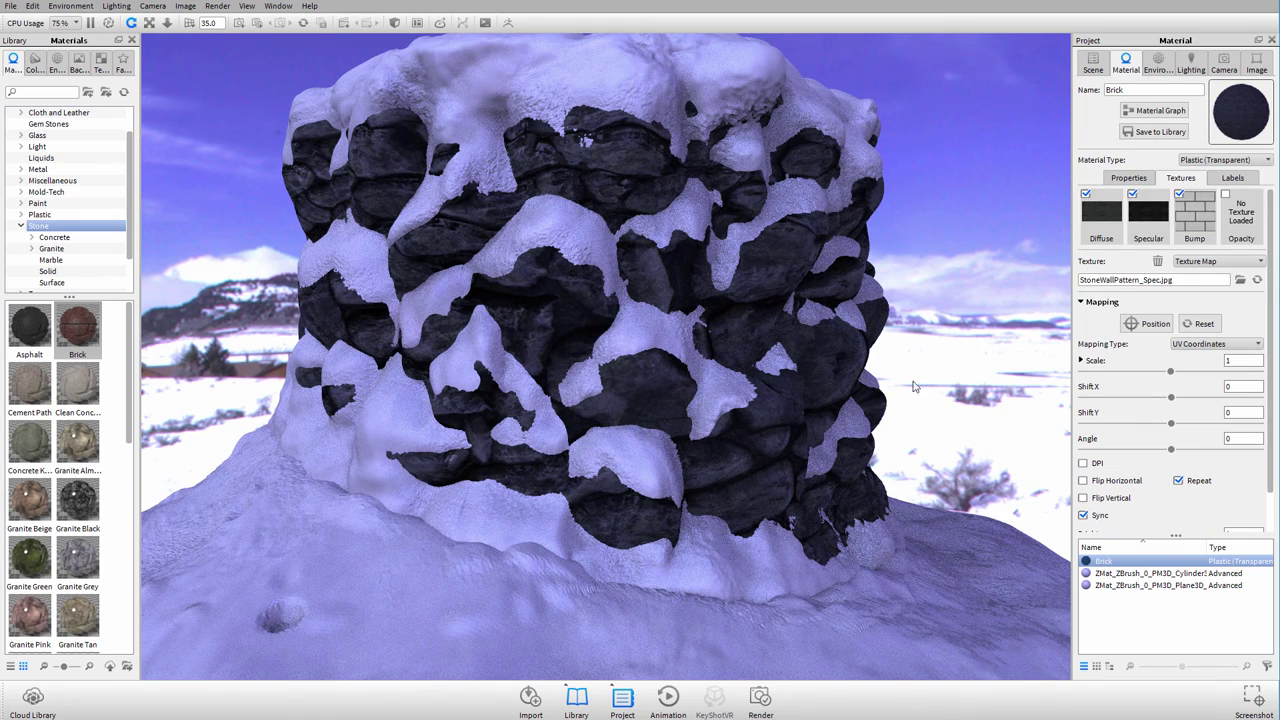
left_click(1196, 346)
left_click(1193, 396)
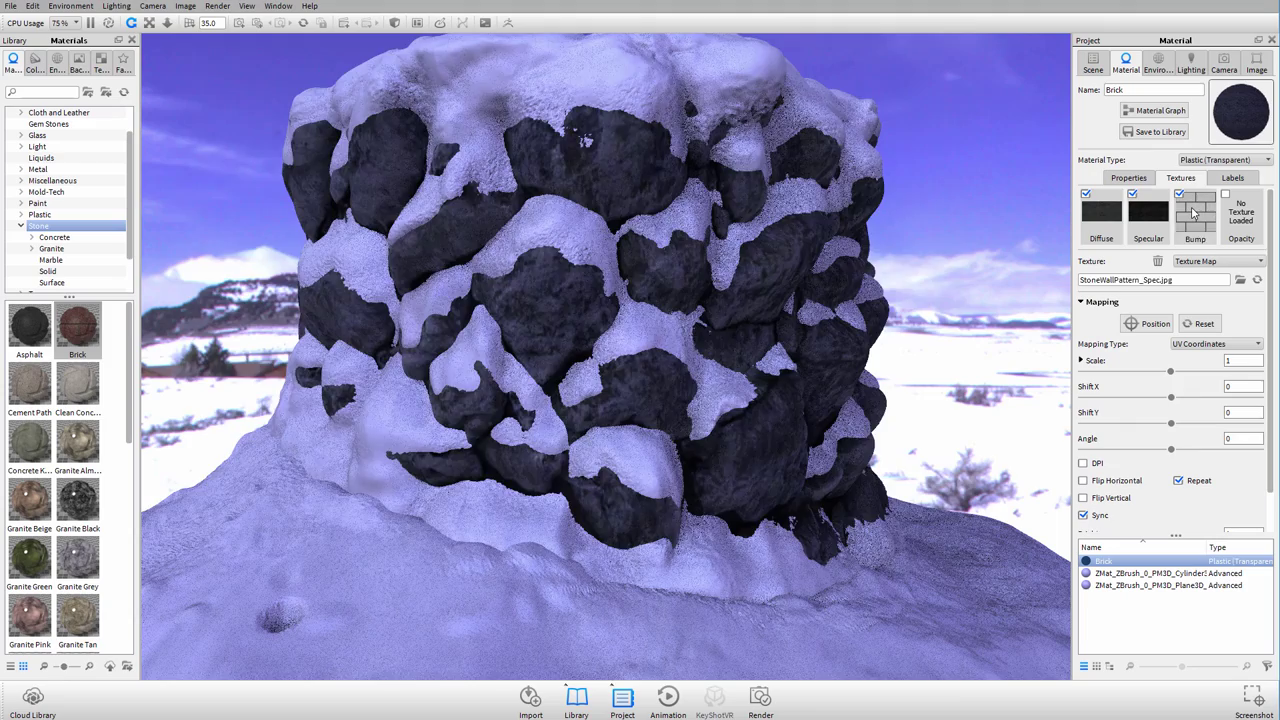
Load StoneWallPattern_Bump as the Brick bump texture, keeping UV Coordinates mapping
double_click(1194, 212)
left_click(491, 144)
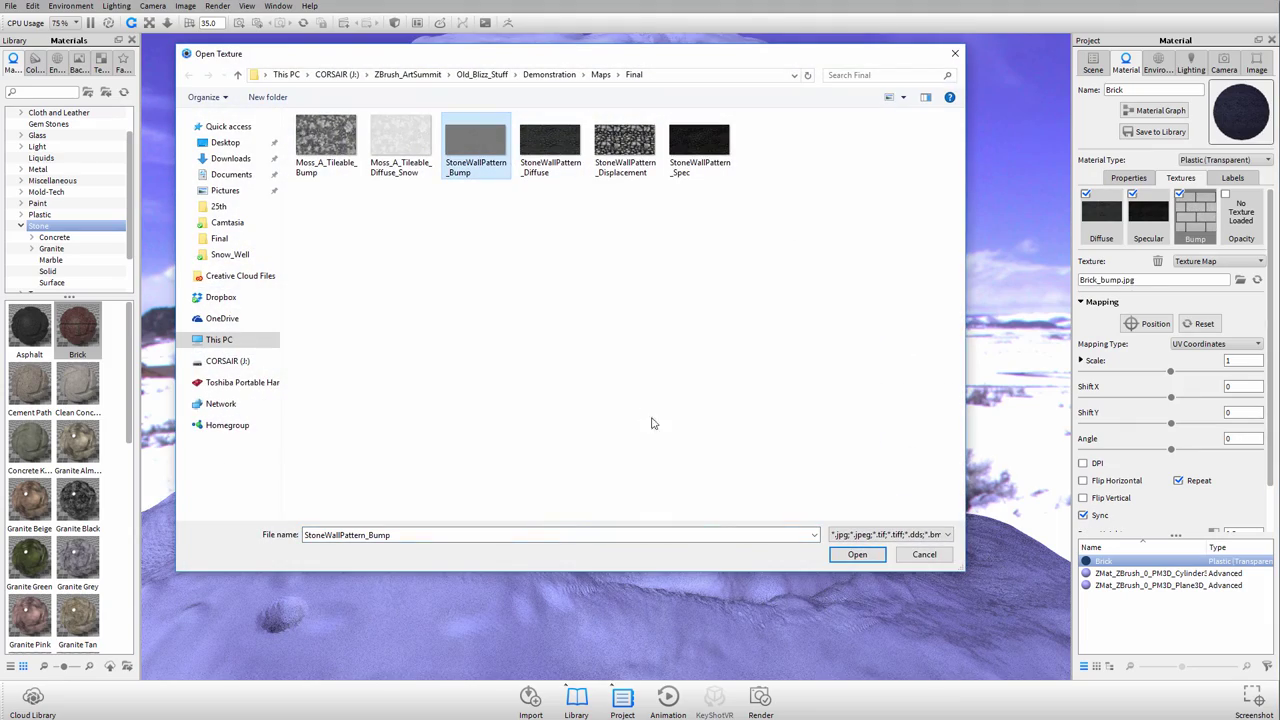
left_click(857, 554)
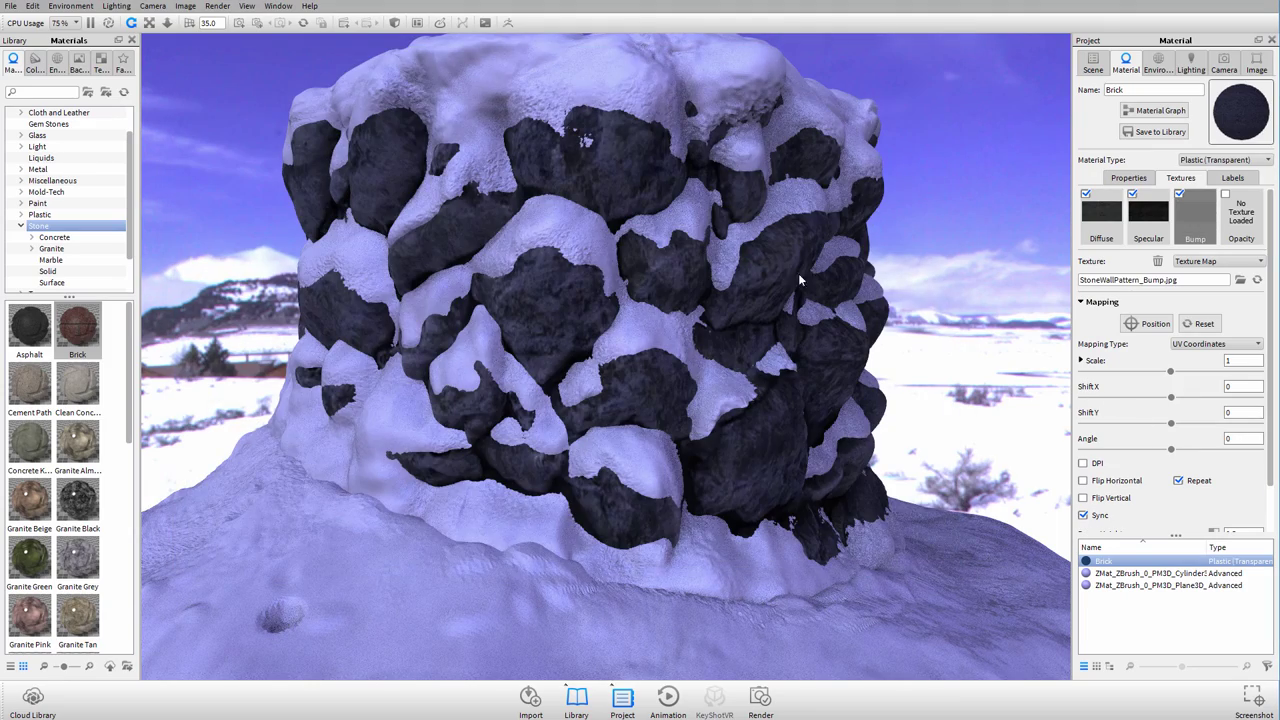
left_click(1216, 343)
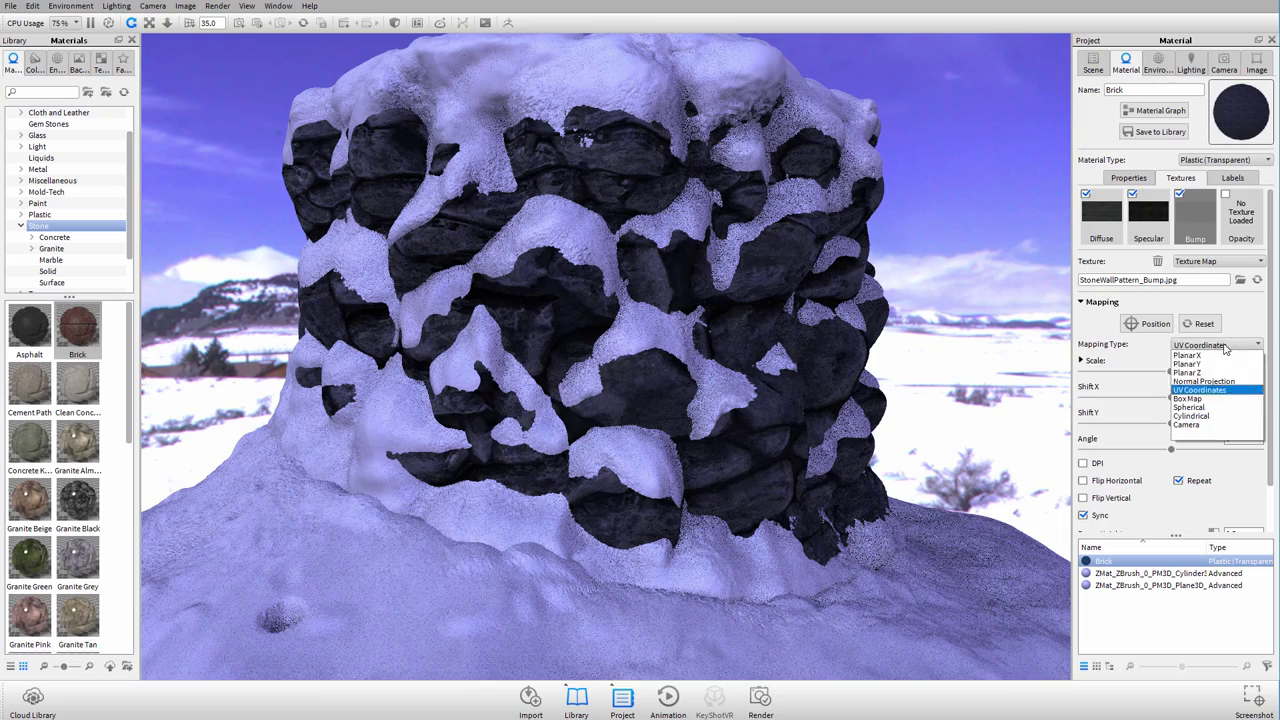
left_click(1215, 395)
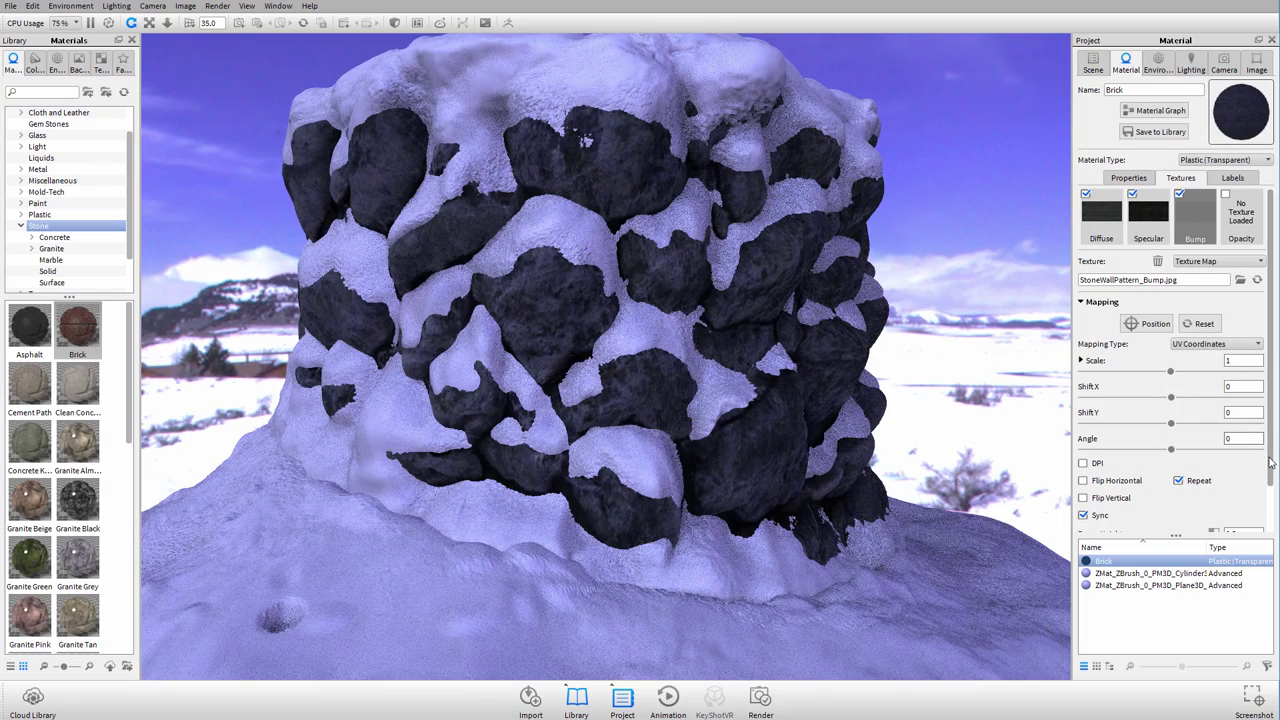
scroll(1270, 503, "down", 2)
Drag the Brick diffuse texture's Brightness slider from 1 through 1.32 to 1.66
double_click(1234, 488)
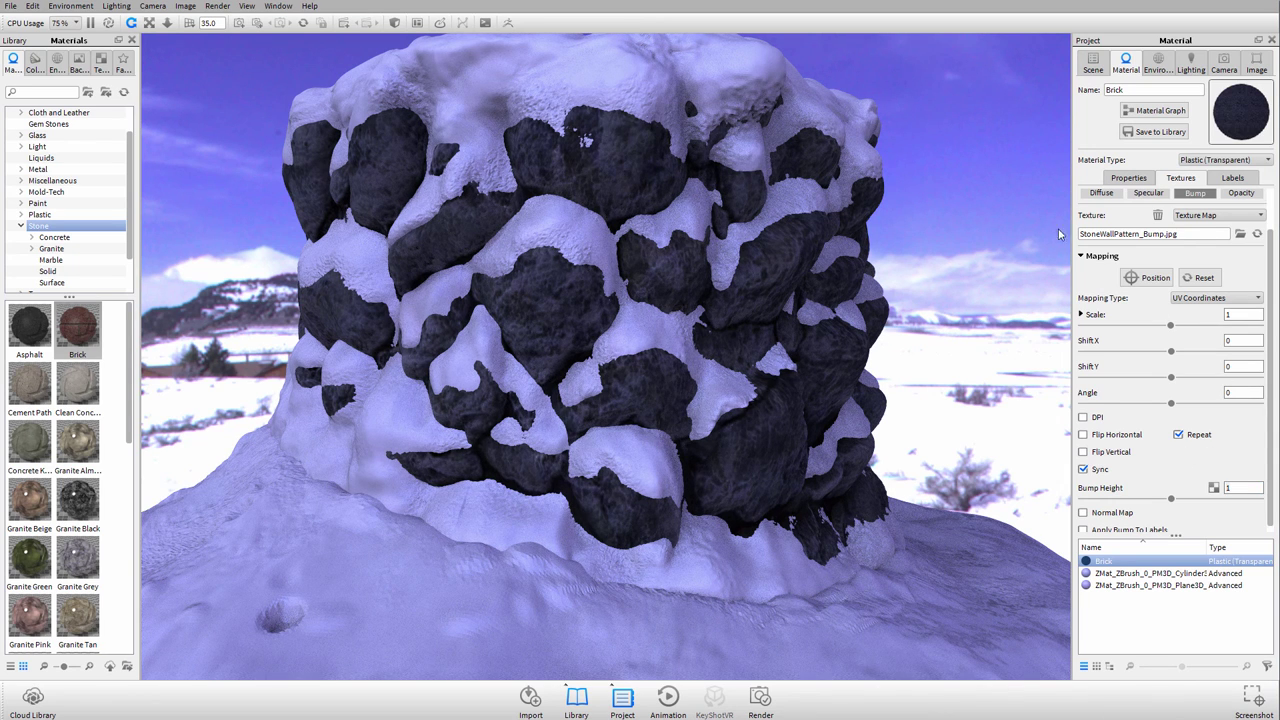
left_click(1112, 193)
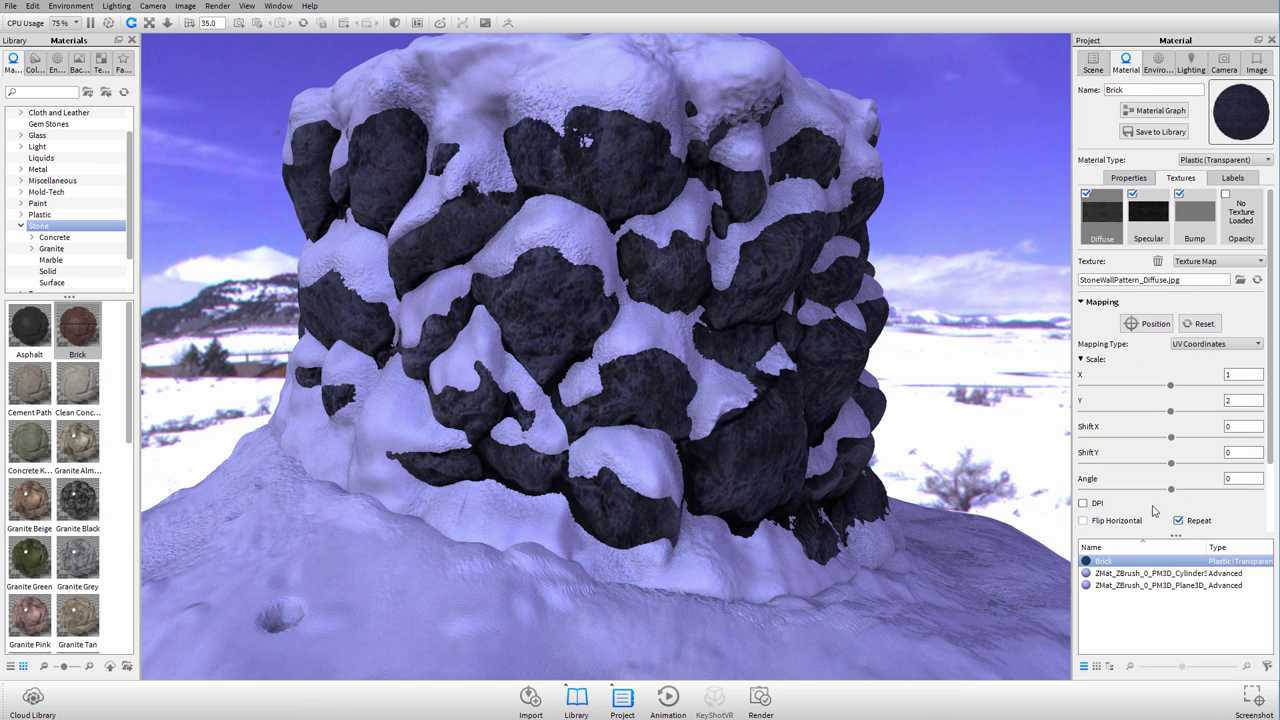
left_click_drag(1270, 418, 1268, 503)
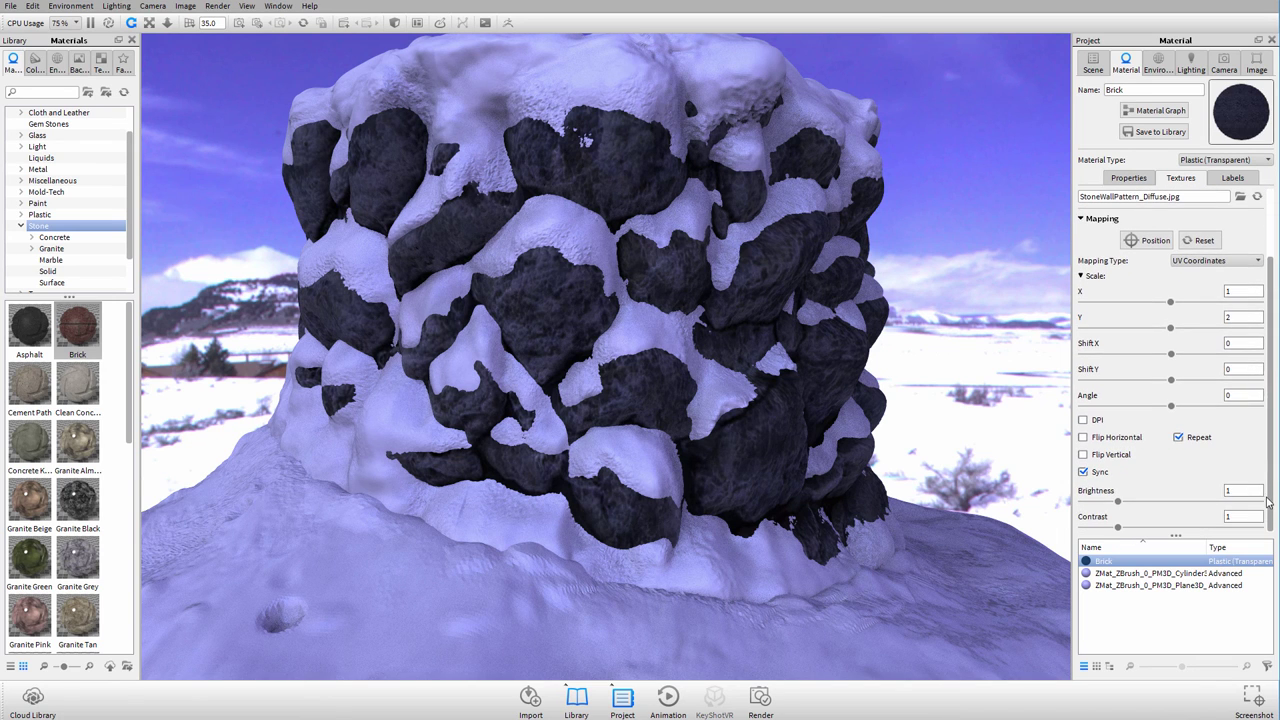
left_click_drag(1122, 503, 1134, 505)
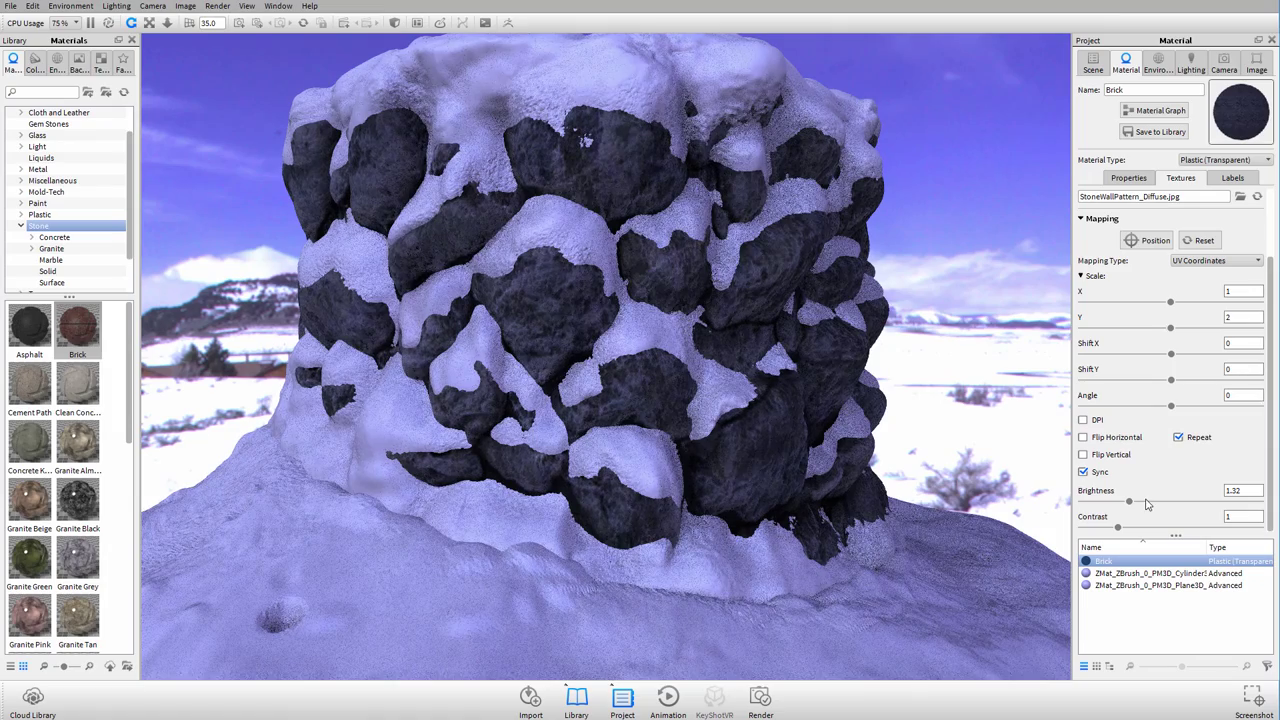
left_click_drag(1131, 505, 1144, 505)
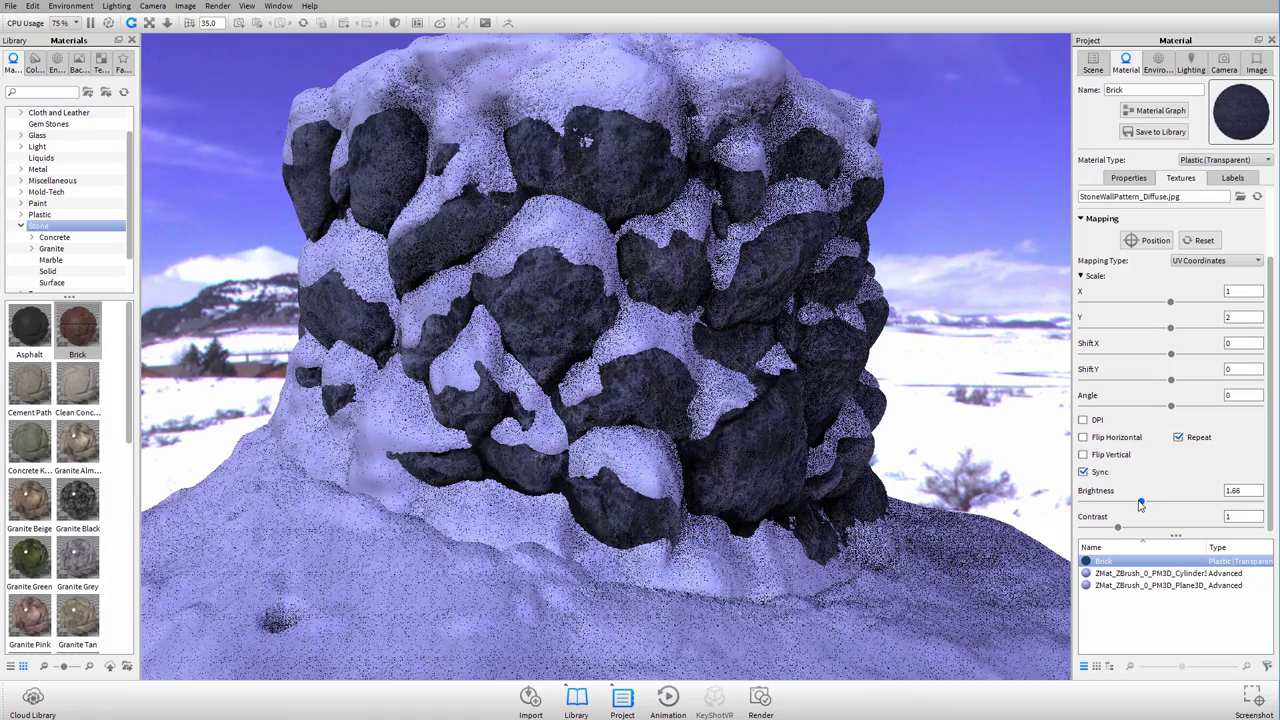
right_click(962, 414)
scroll(952, 375, "down", 5)
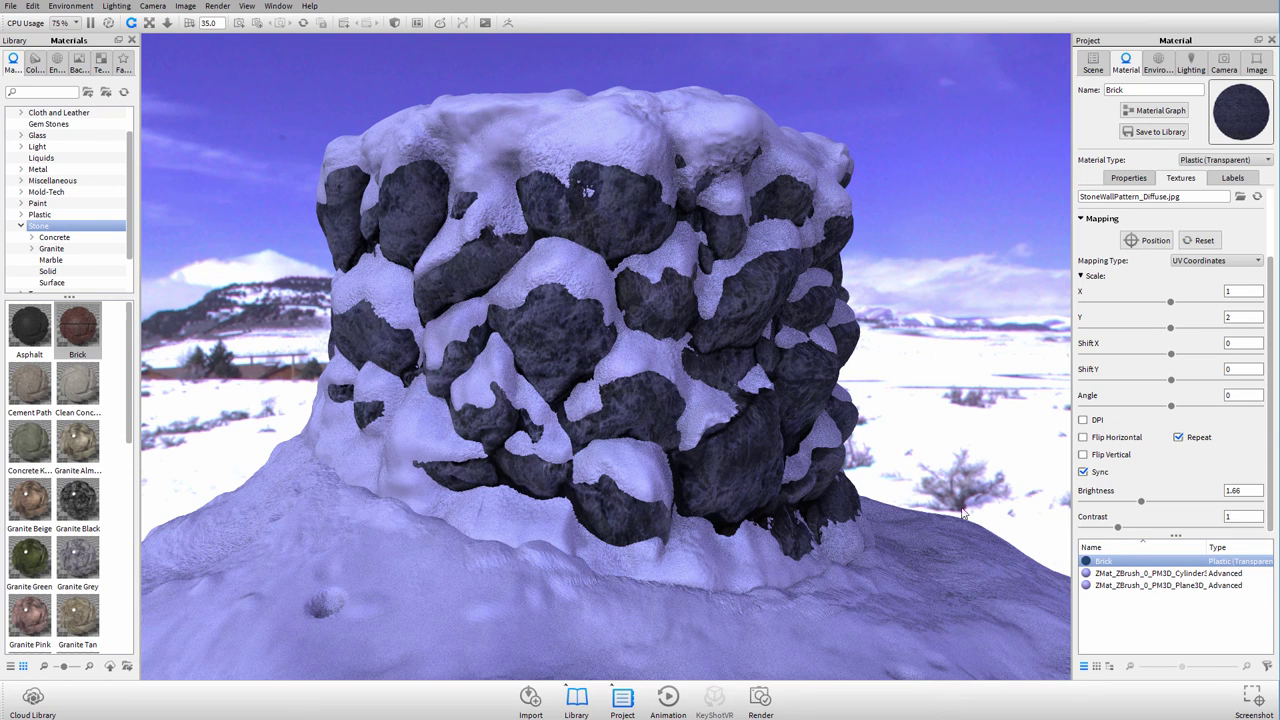
left_click(1128, 180)
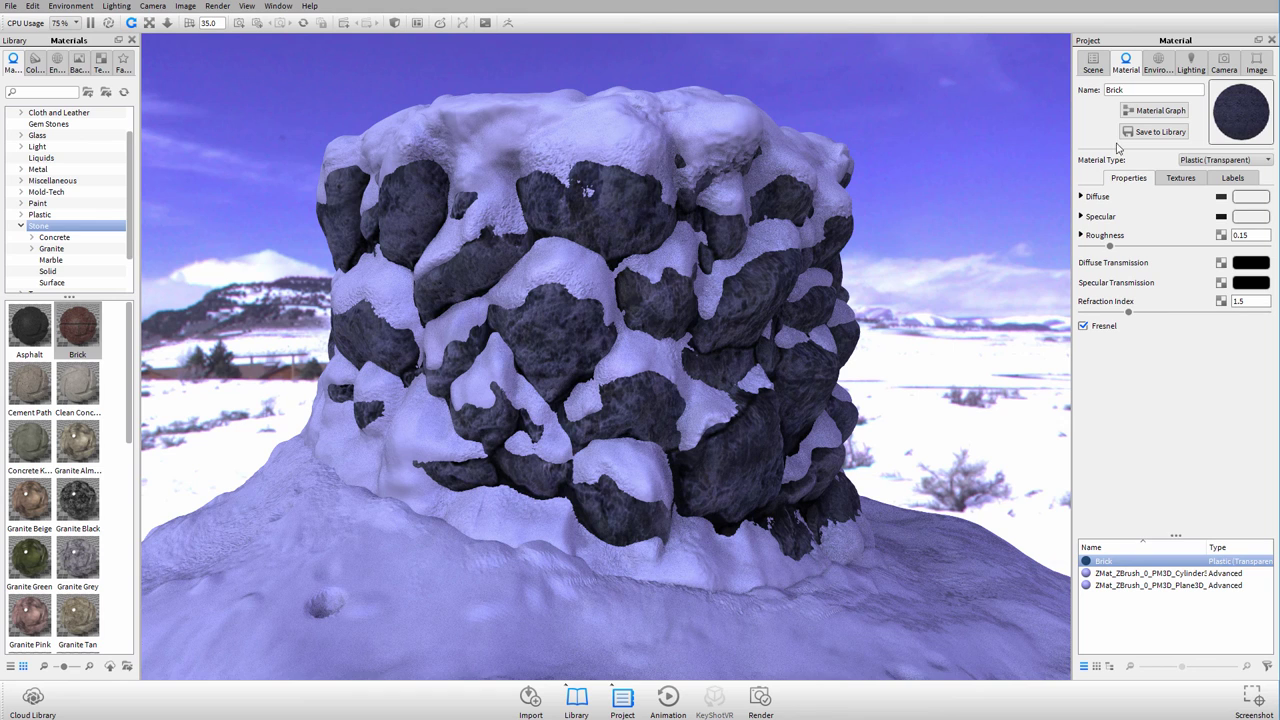
left_click(1178, 178)
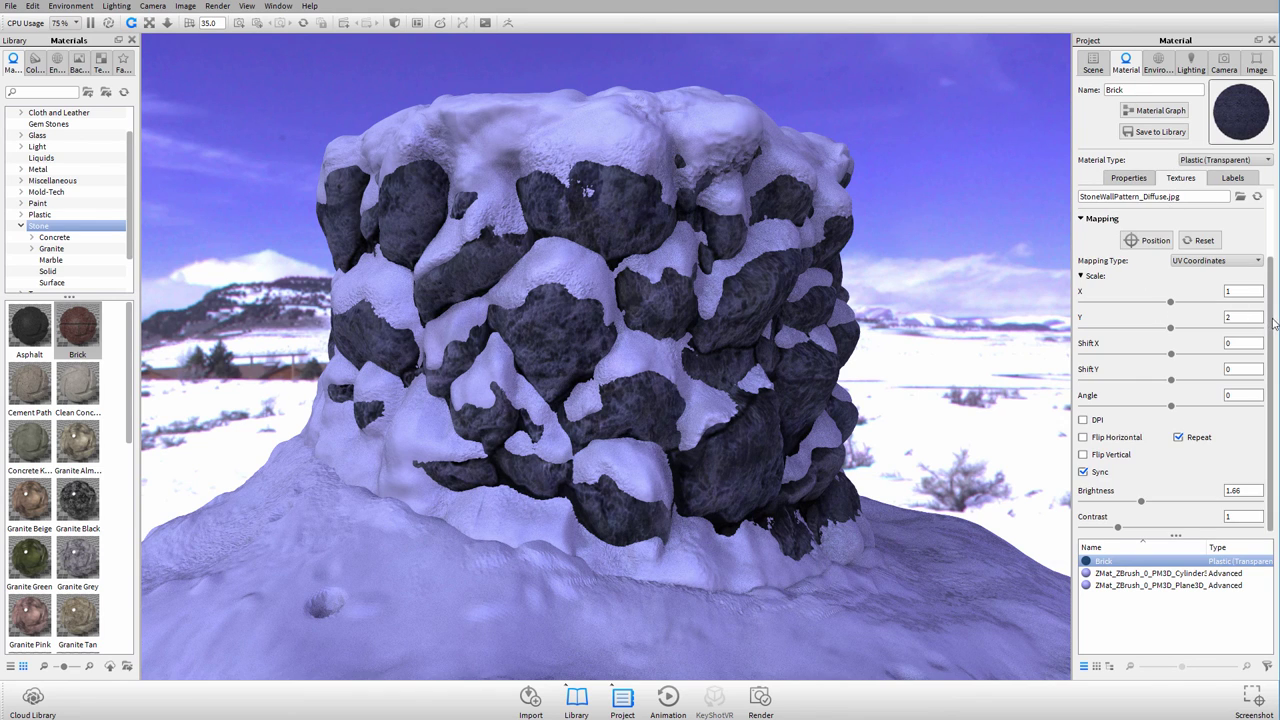
Set the diffuse texture's Scale Y to 1, keeping UV Coordinates mapping
scroll(1274, 322, "up", 2)
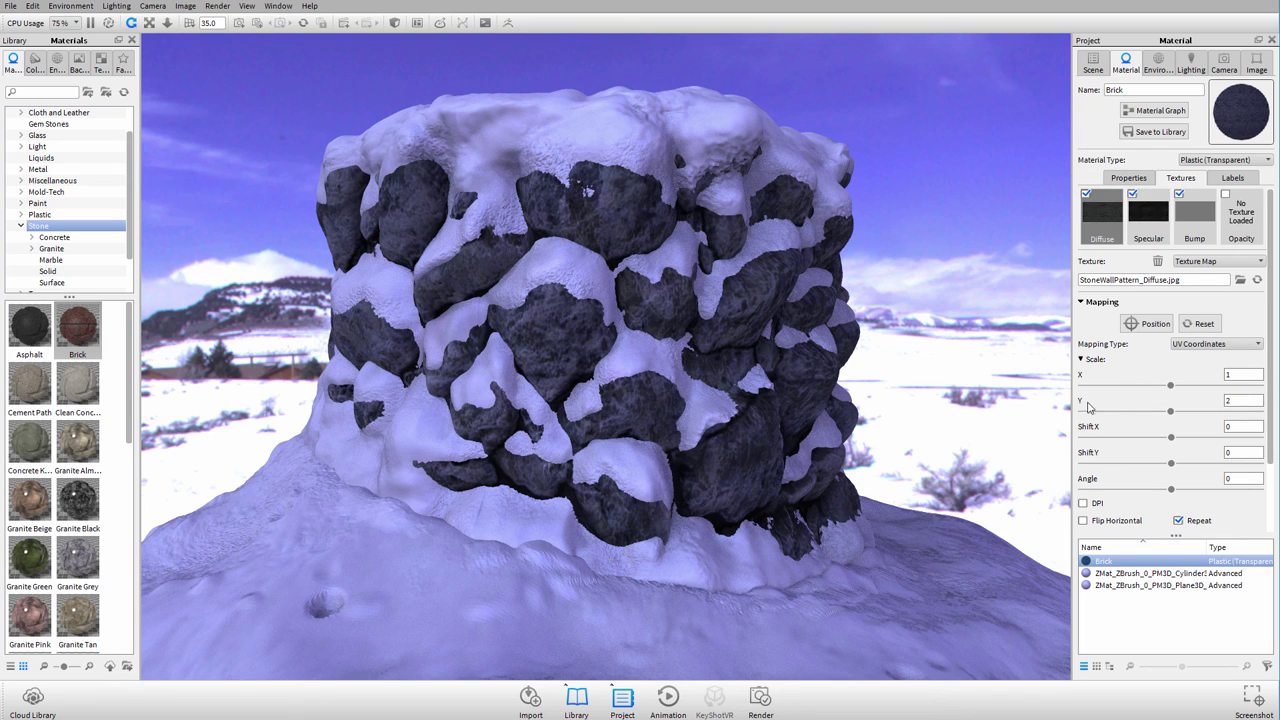
left_click(1246, 400)
type("1")
key("Return")
left_click(1215, 343)
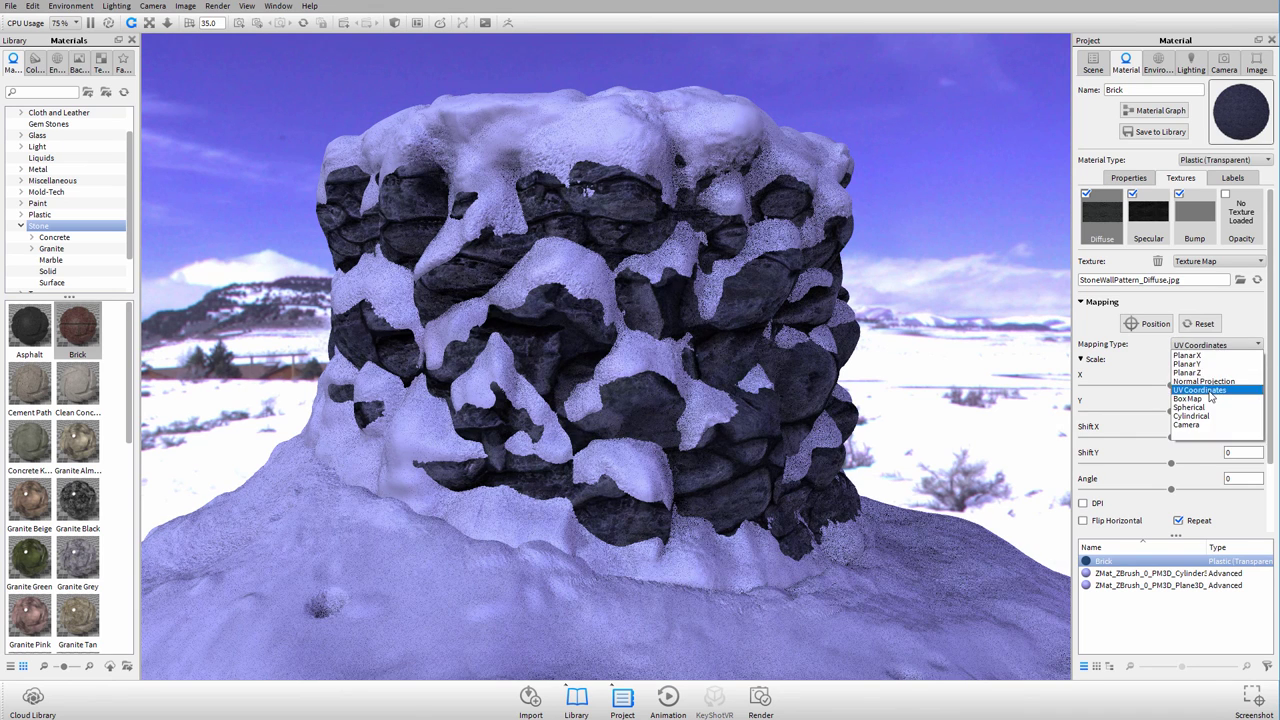
left_click(1073, 430)
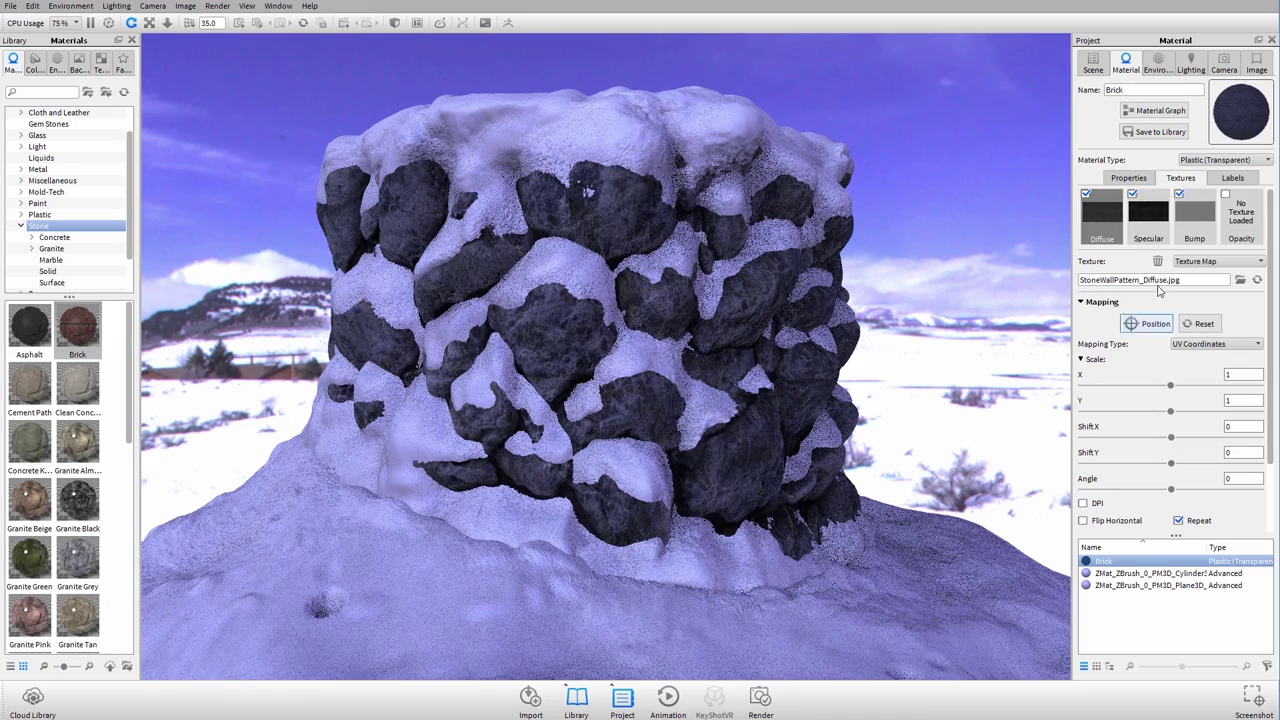
Check the specular texture's Scale Y and keep its UV Coordinates mapping
left_click(1160, 216)
left_click(1245, 400)
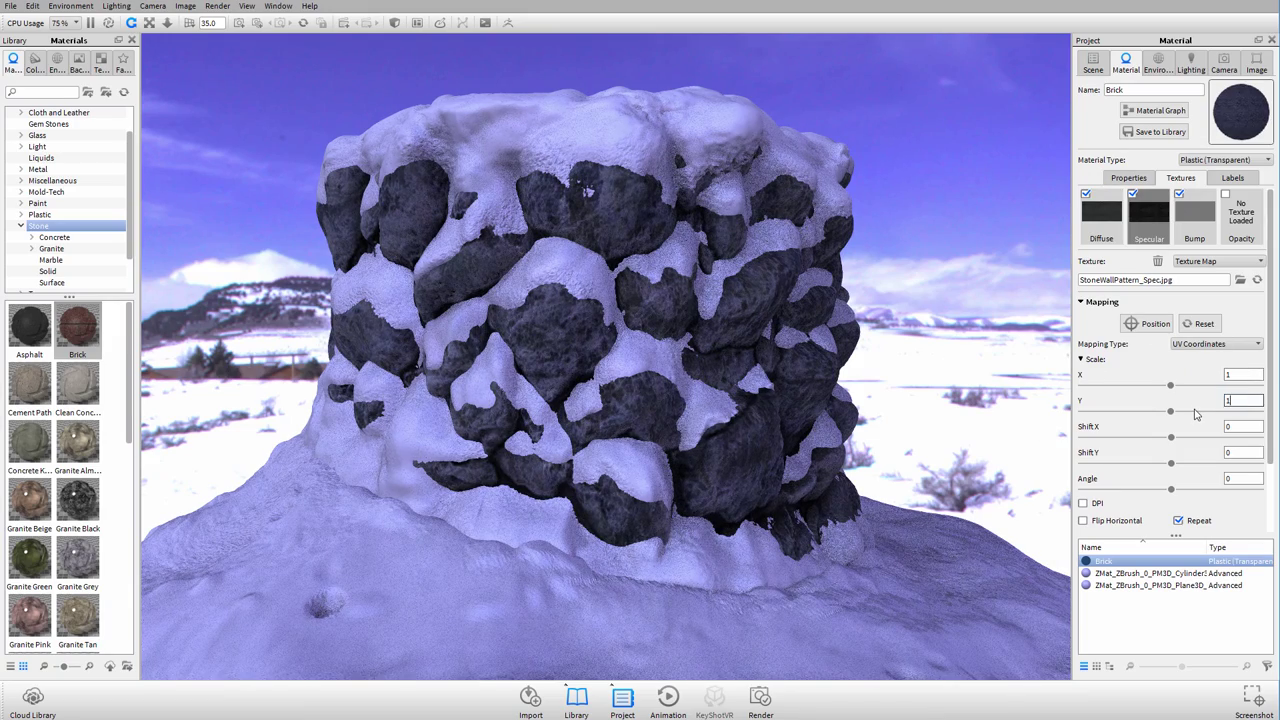
left_click(1215, 345)
left_click(1239, 389)
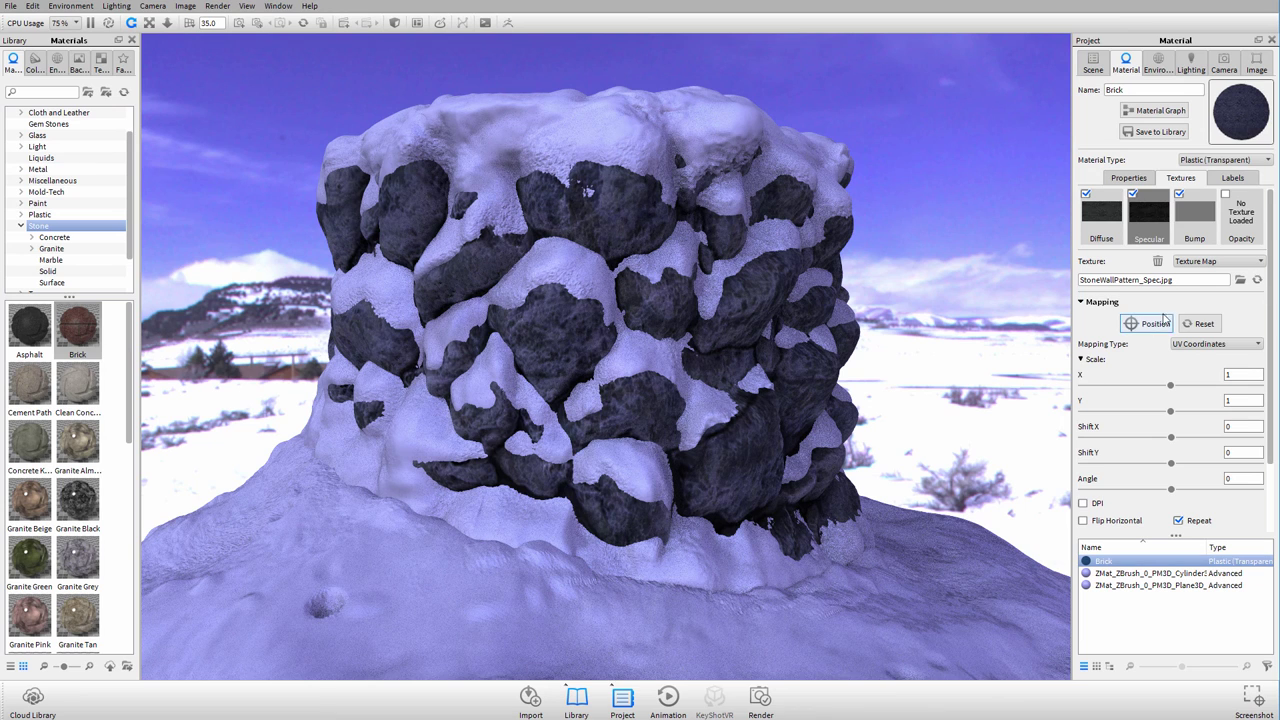
Change the bump texture's Scale Y from 2 to 1, keeping UV Coordinates mapping
left_click(1203, 218)
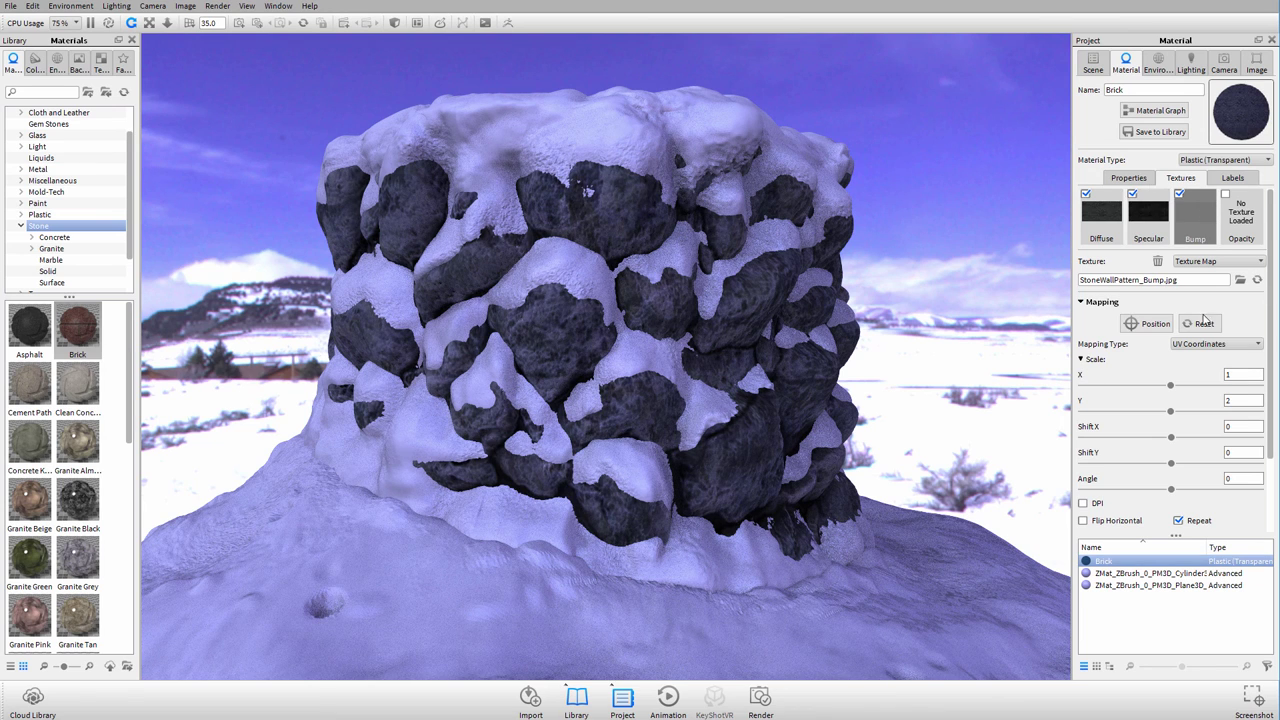
left_click(1219, 404)
type("1")
key("Return")
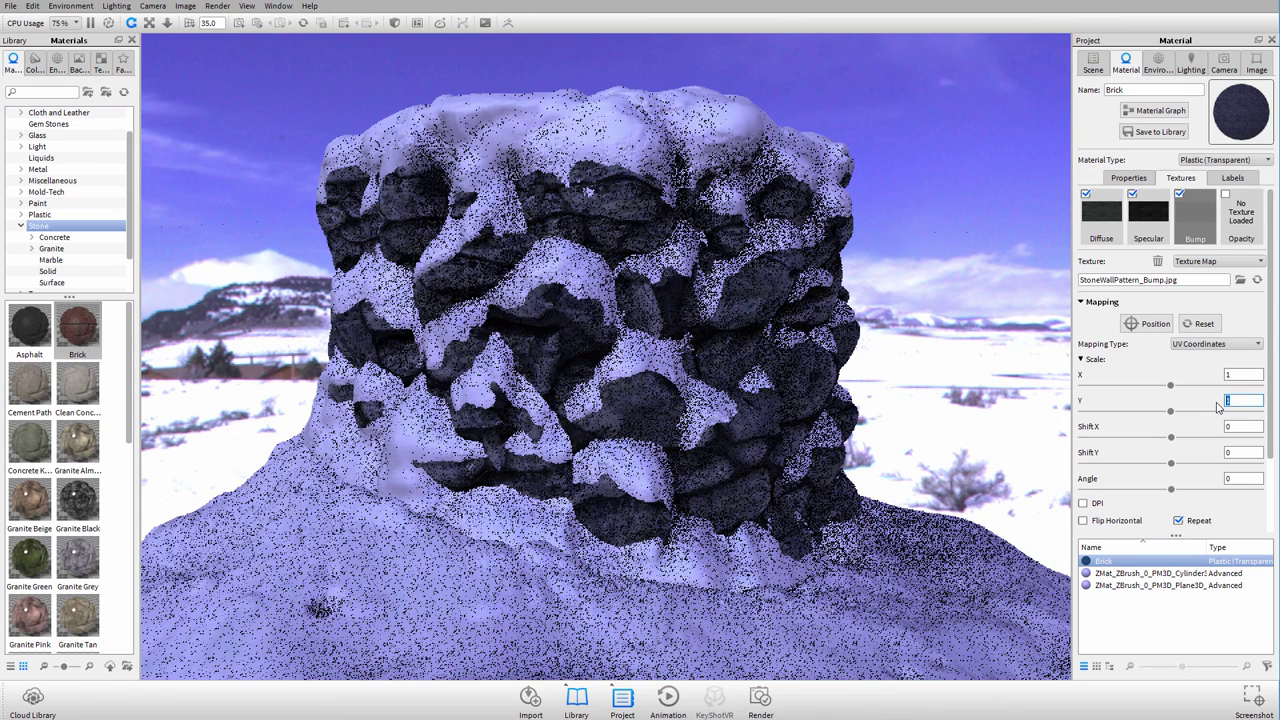
left_click(1214, 343)
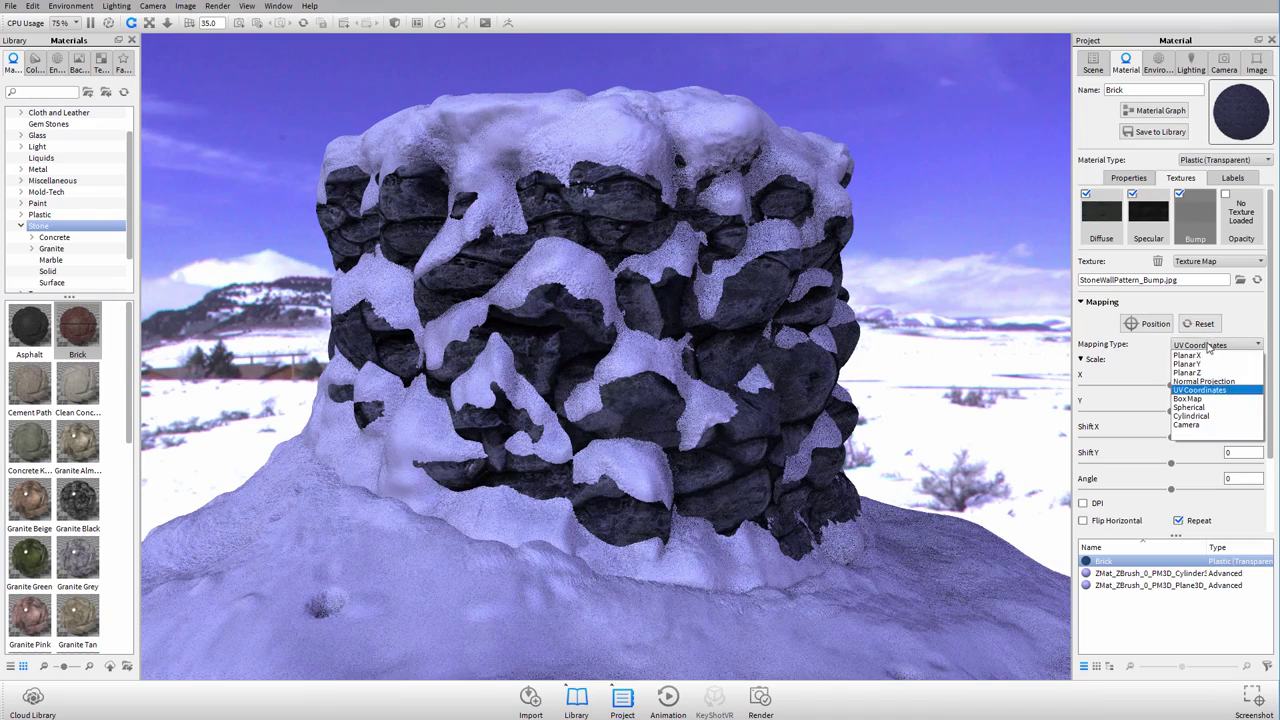
left_click(1207, 393)
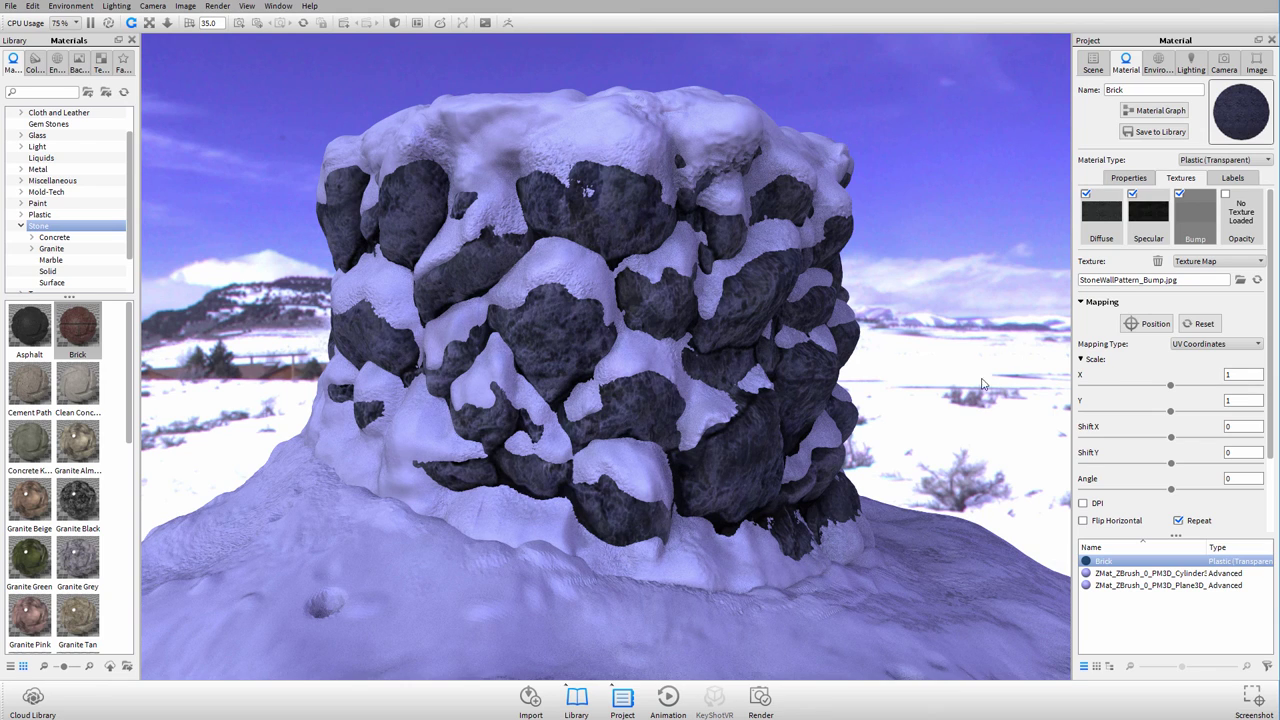
Drag the Snow material from the downloaded library onto the well's snow caps and ground
left_click_drag(969, 377, 934, 346)
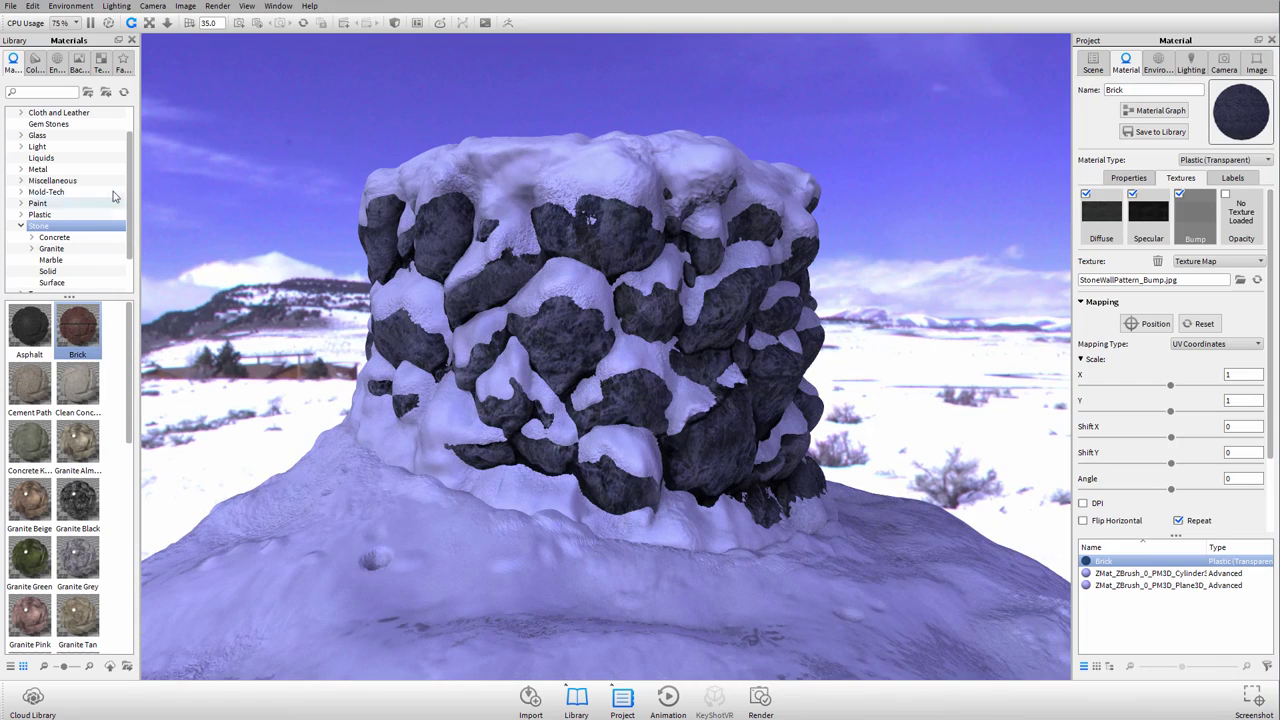
scroll(130, 187, "up", 3)
left_click(40, 112)
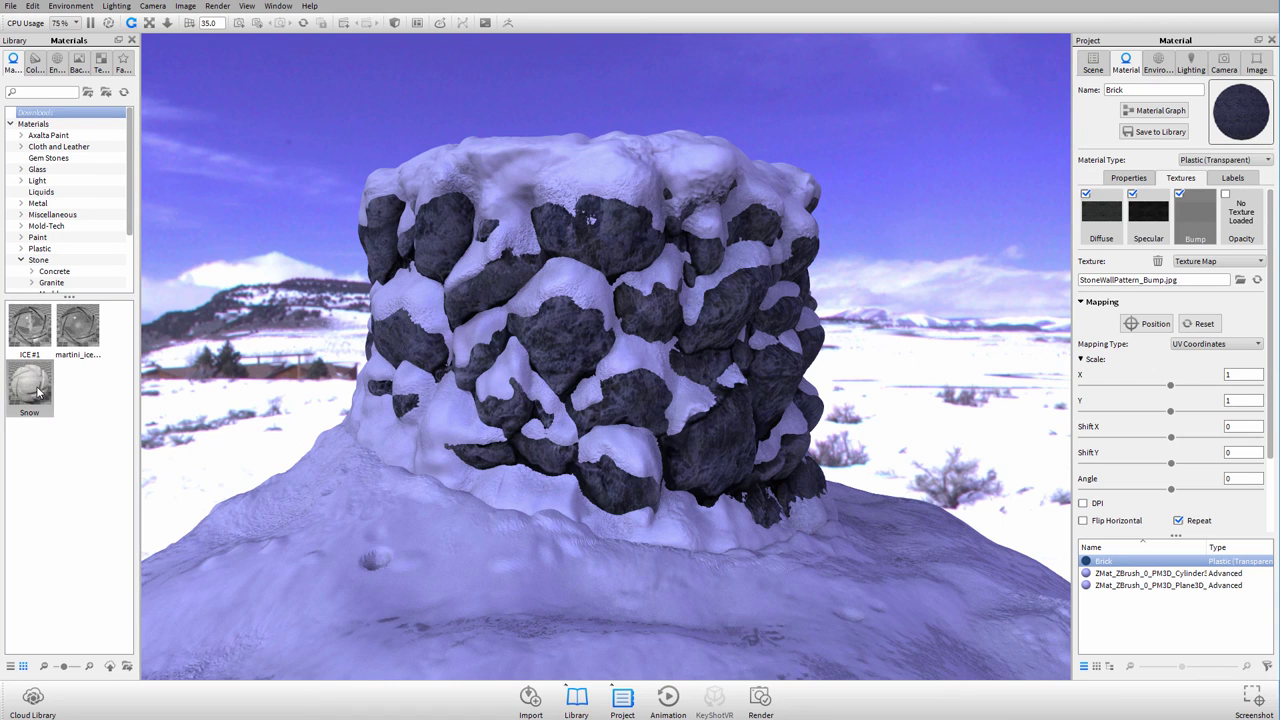
mouse_move(38, 393)
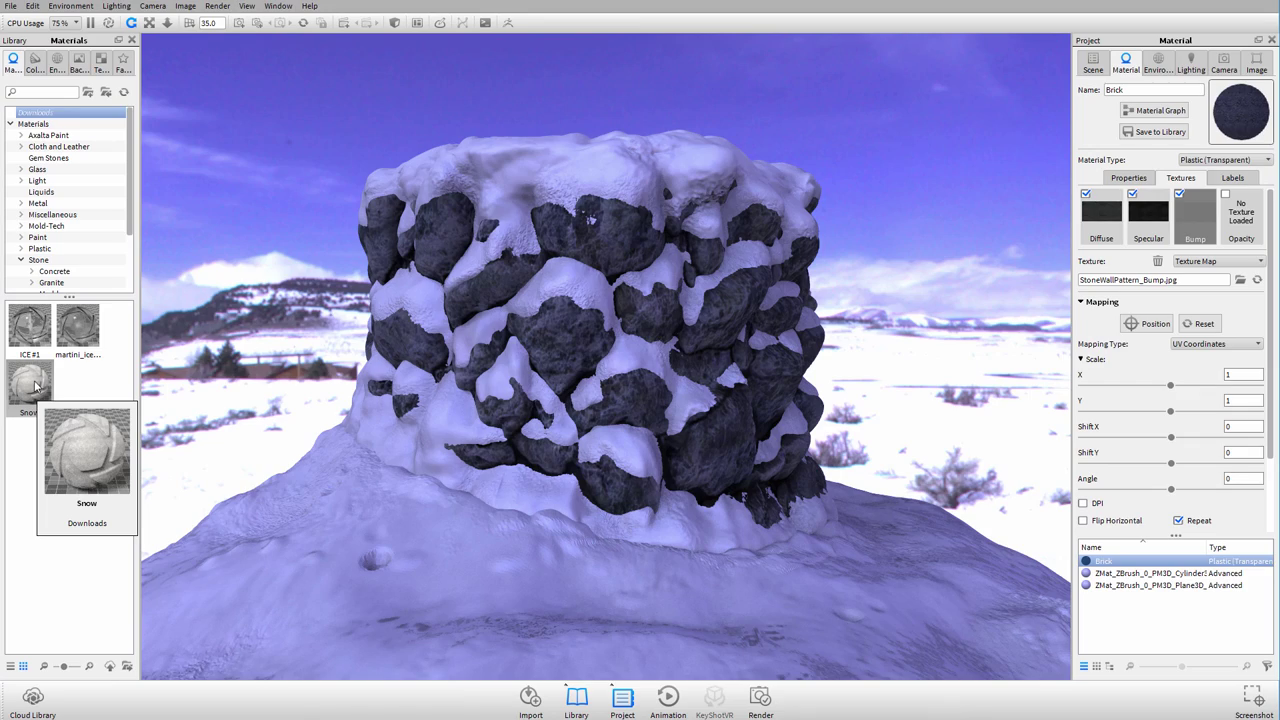
left_click_drag(35, 385, 333, 503)
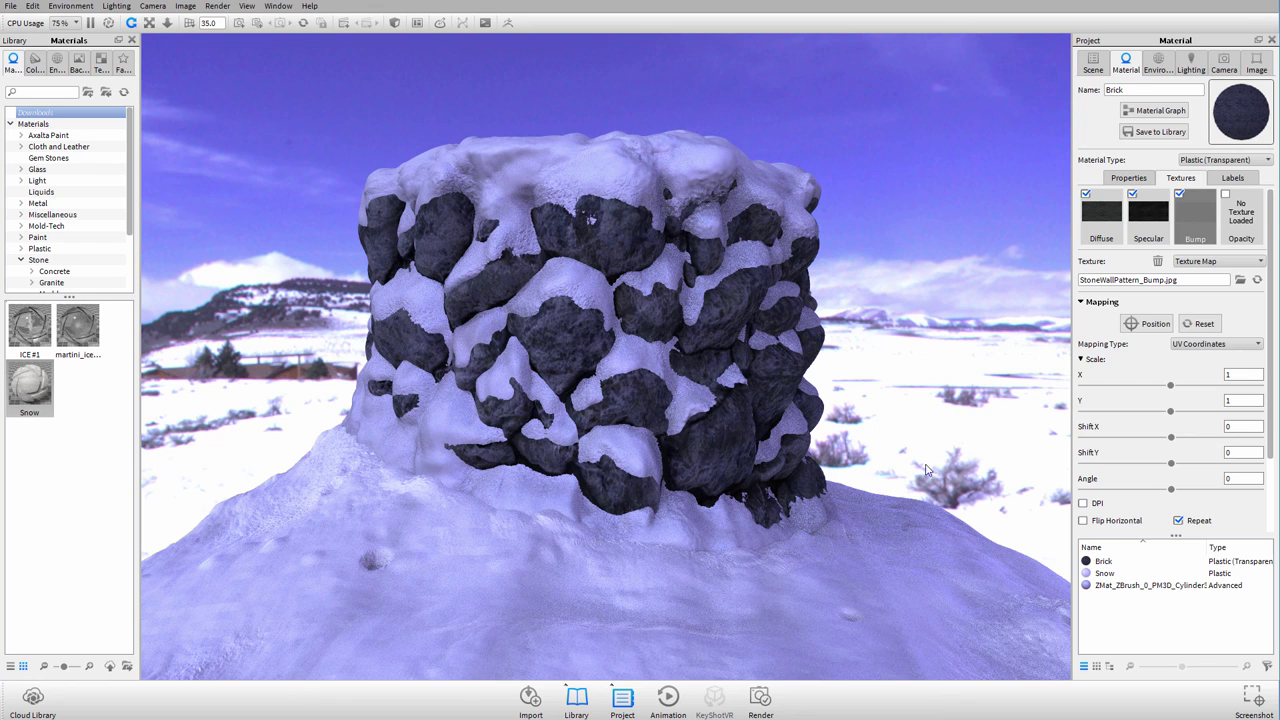
left_click(46, 398)
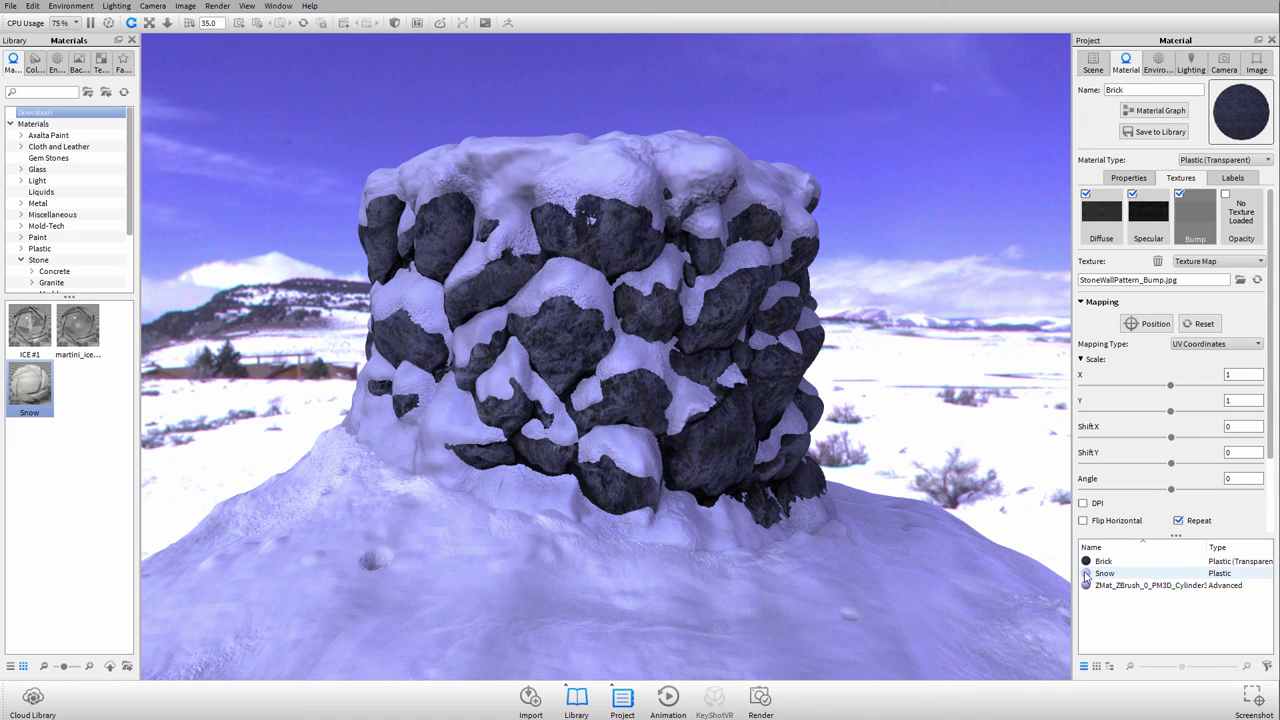
left_click_drag(1086, 577, 782, 181)
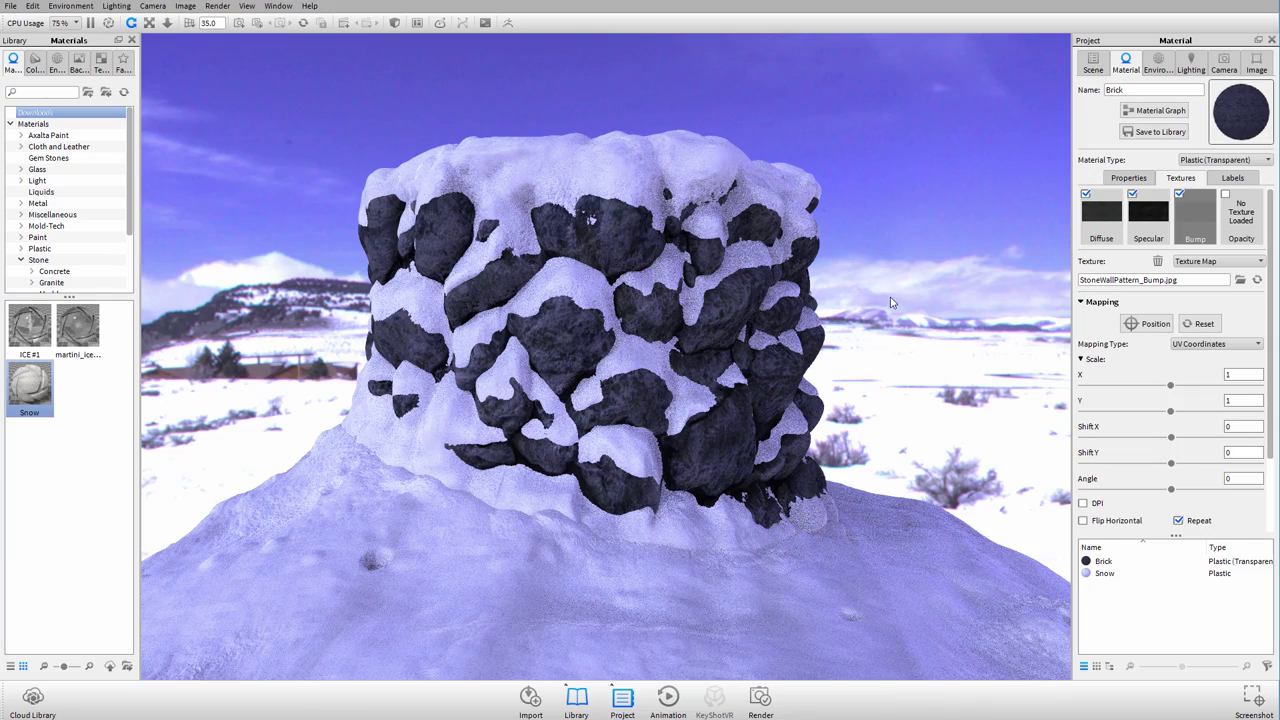
left_click_drag(893, 300, 900, 495)
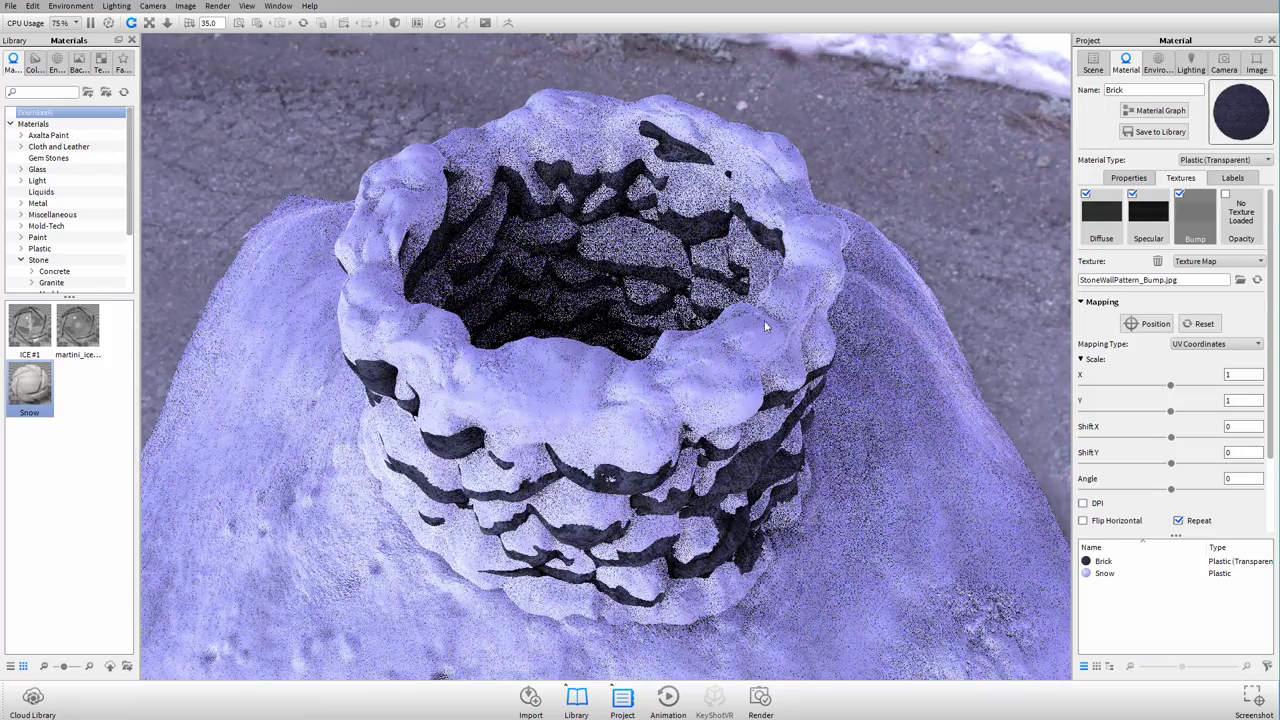
left_click_drag(894, 243, 966, 196)
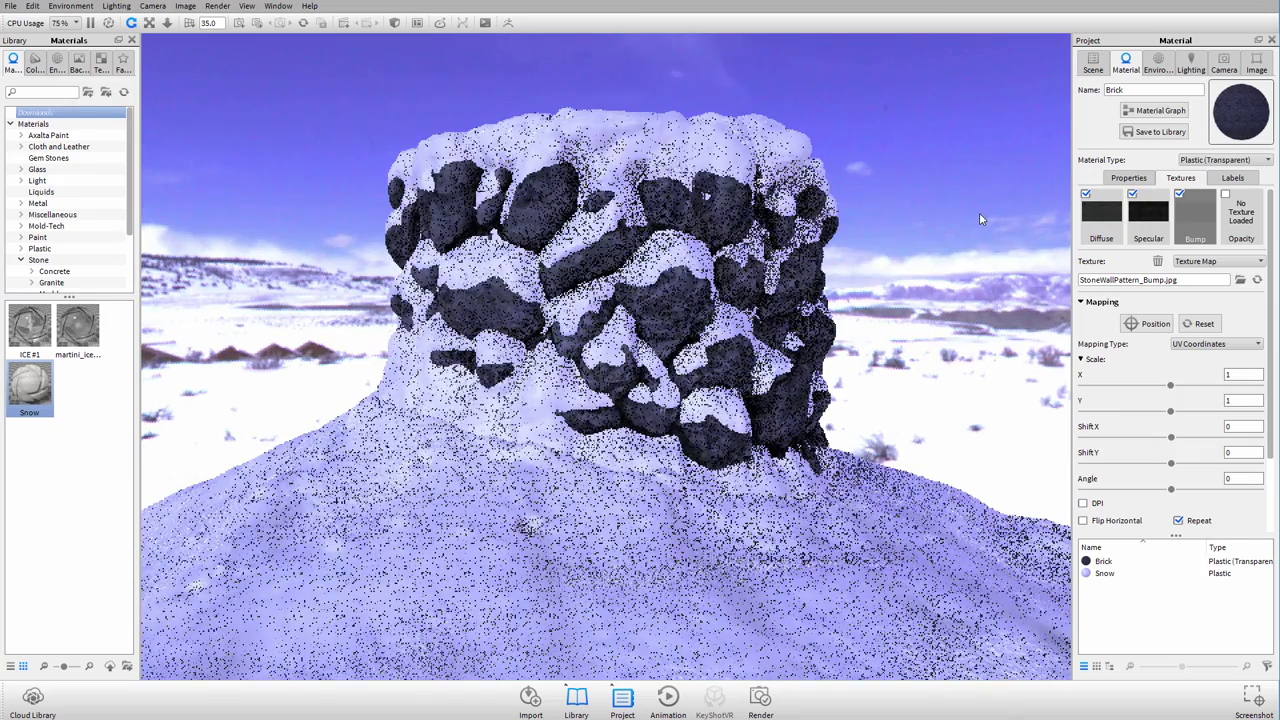
Select Snow and load Moss_A_Tileable_Diffuse_Snow.jpg into its Specular texture slot
left_click(1090, 575)
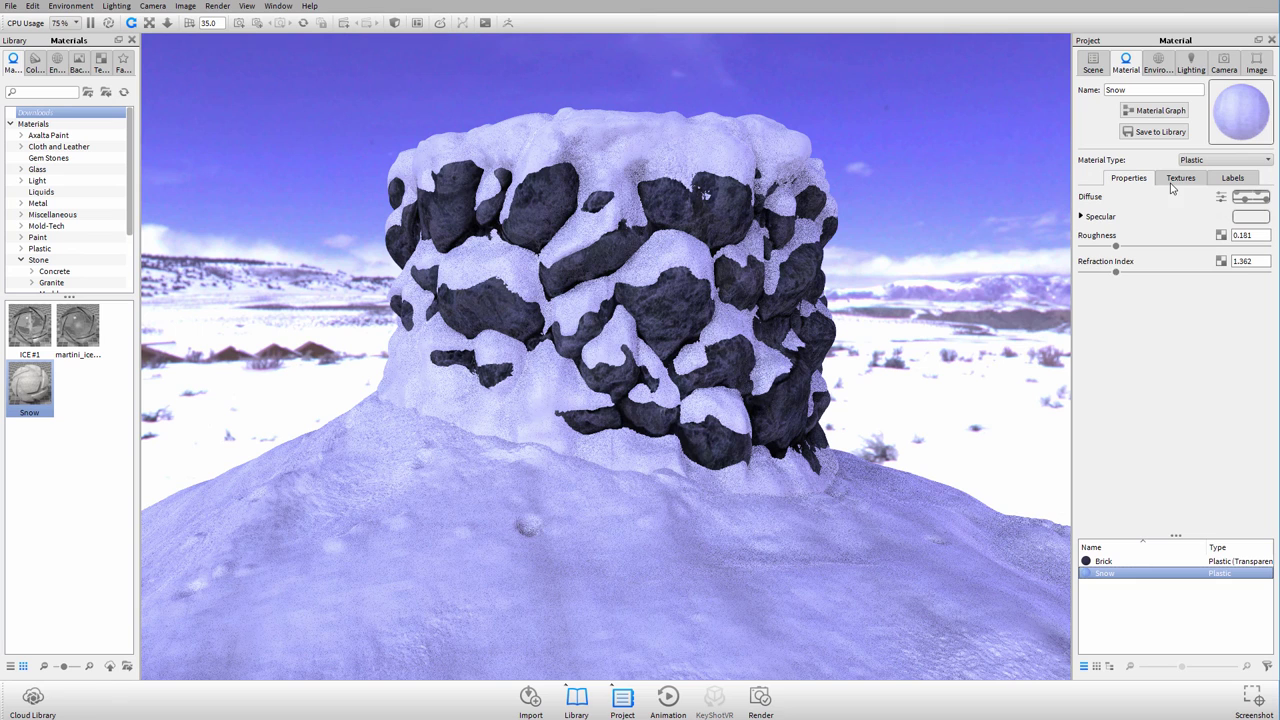
left_click(1175, 179)
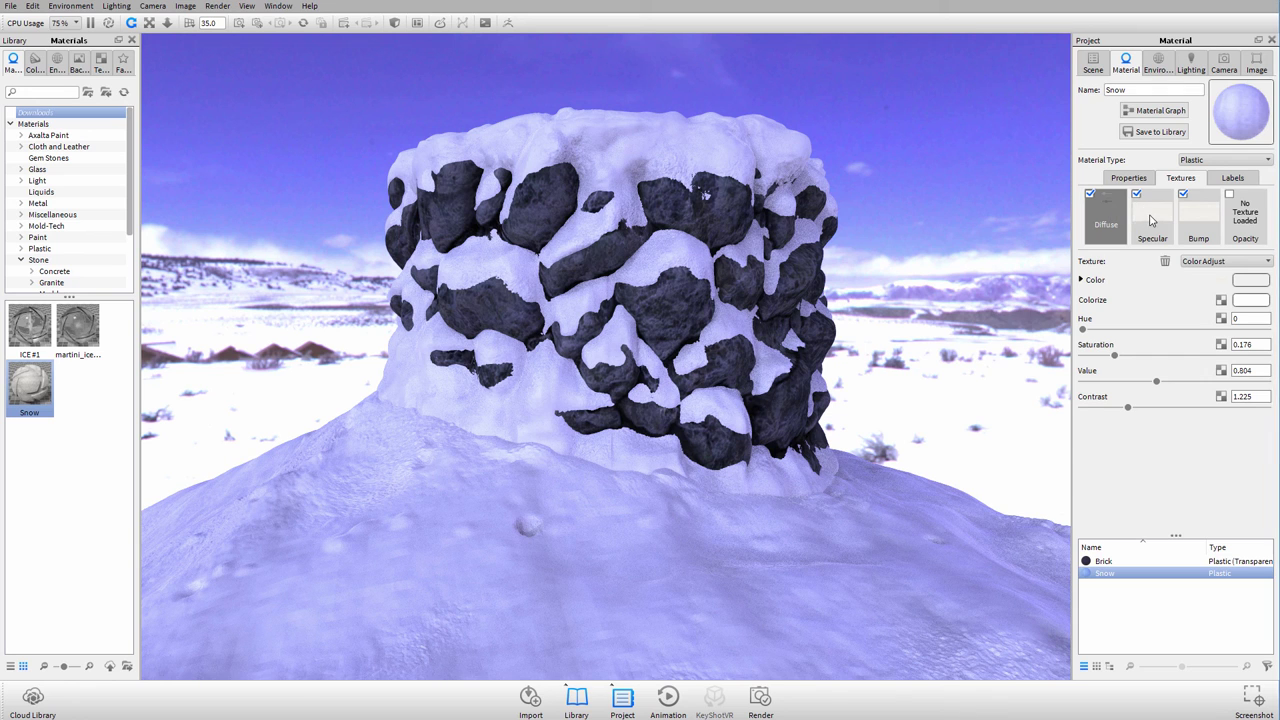
left_click(1150, 220)
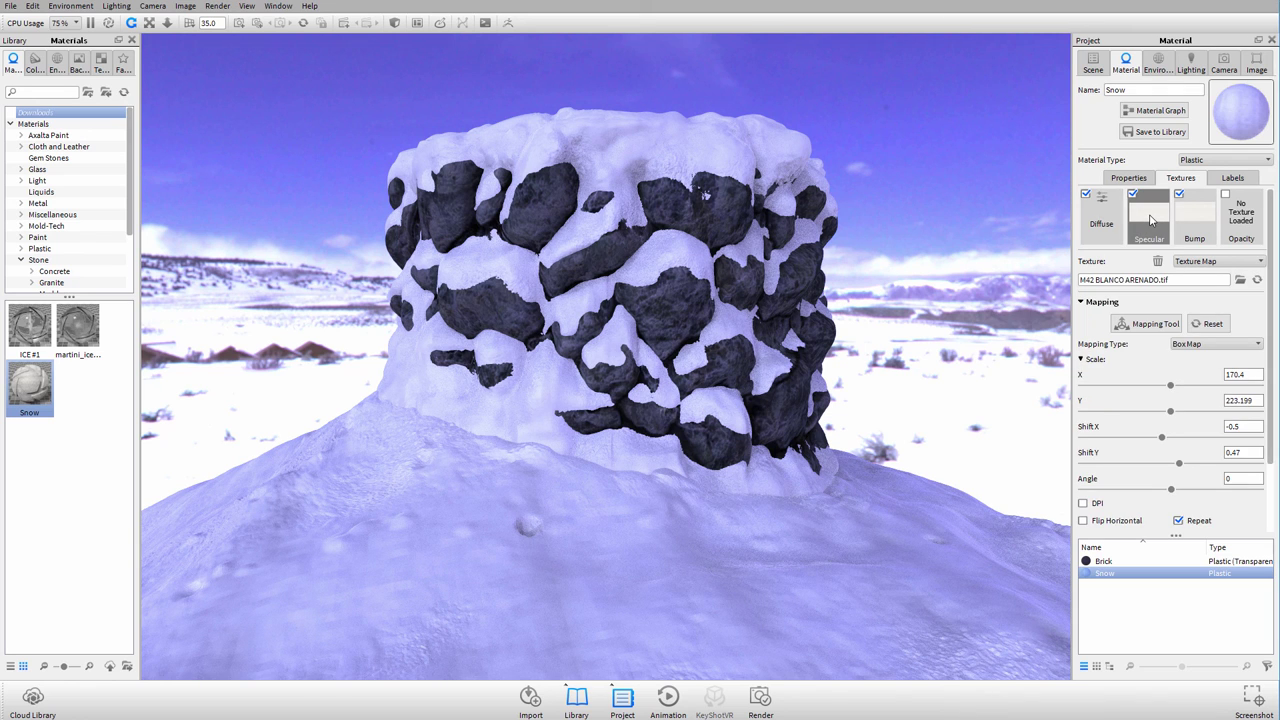
double_click(1150, 220)
left_click(404, 141)
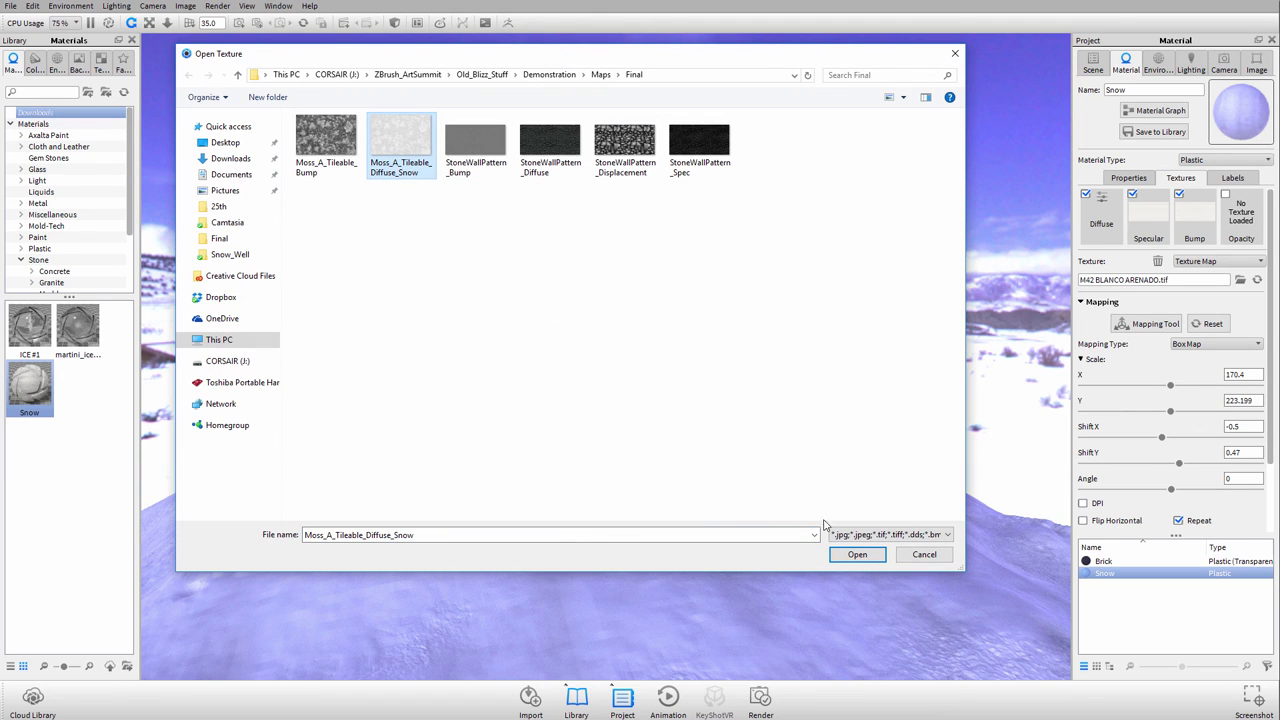
left_click(857, 554)
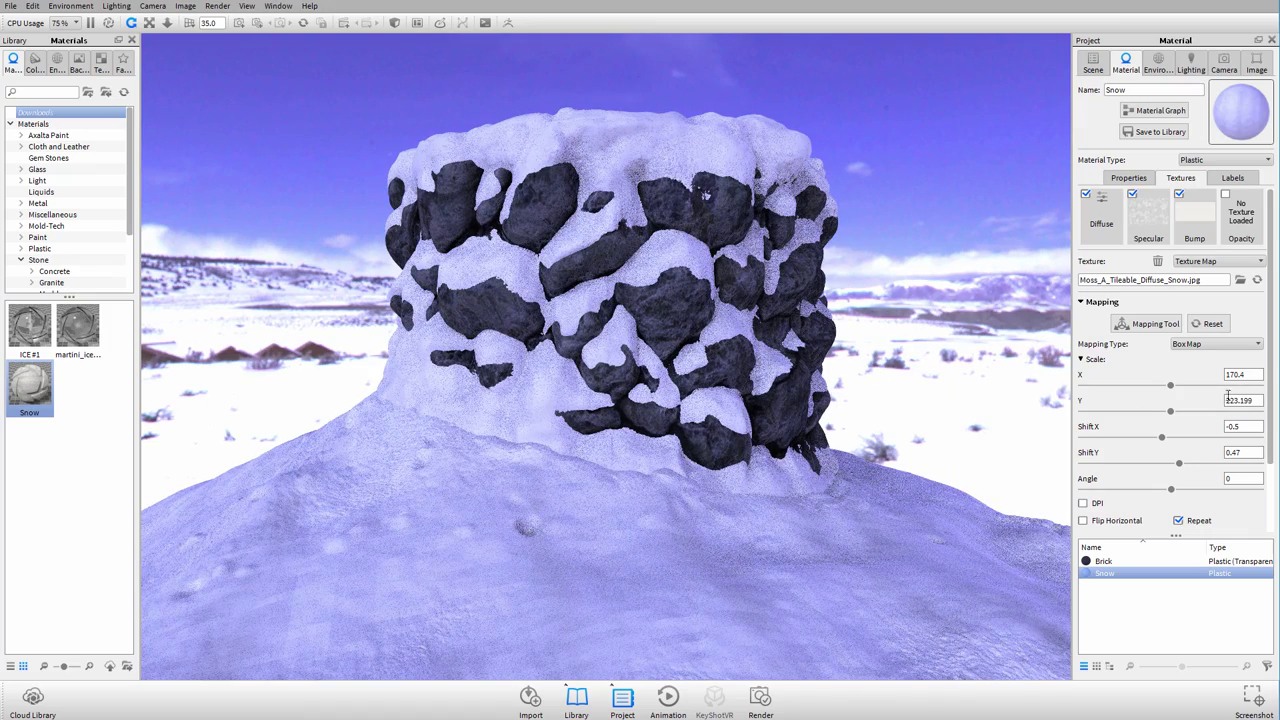
Set the Snow specular texture's Shift X and Shift Y to 0
double_click(1230, 426)
type("1")
key("Tab")
type("1")
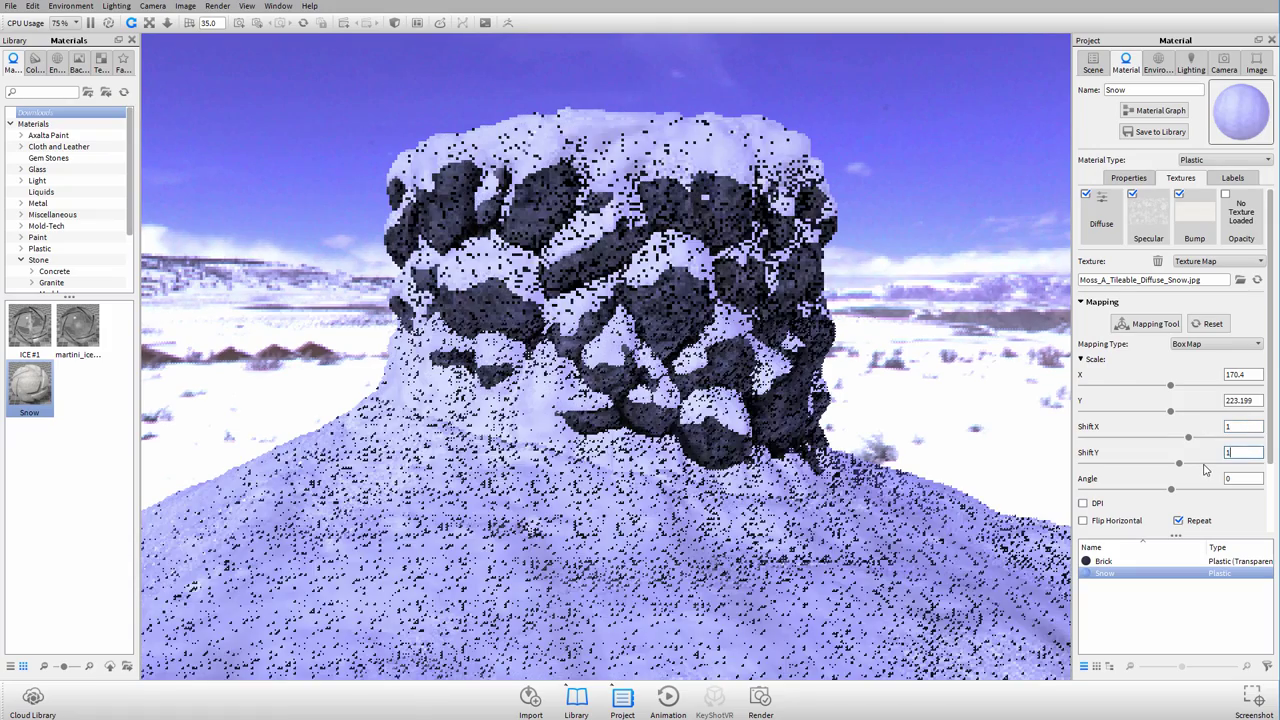
key("Return")
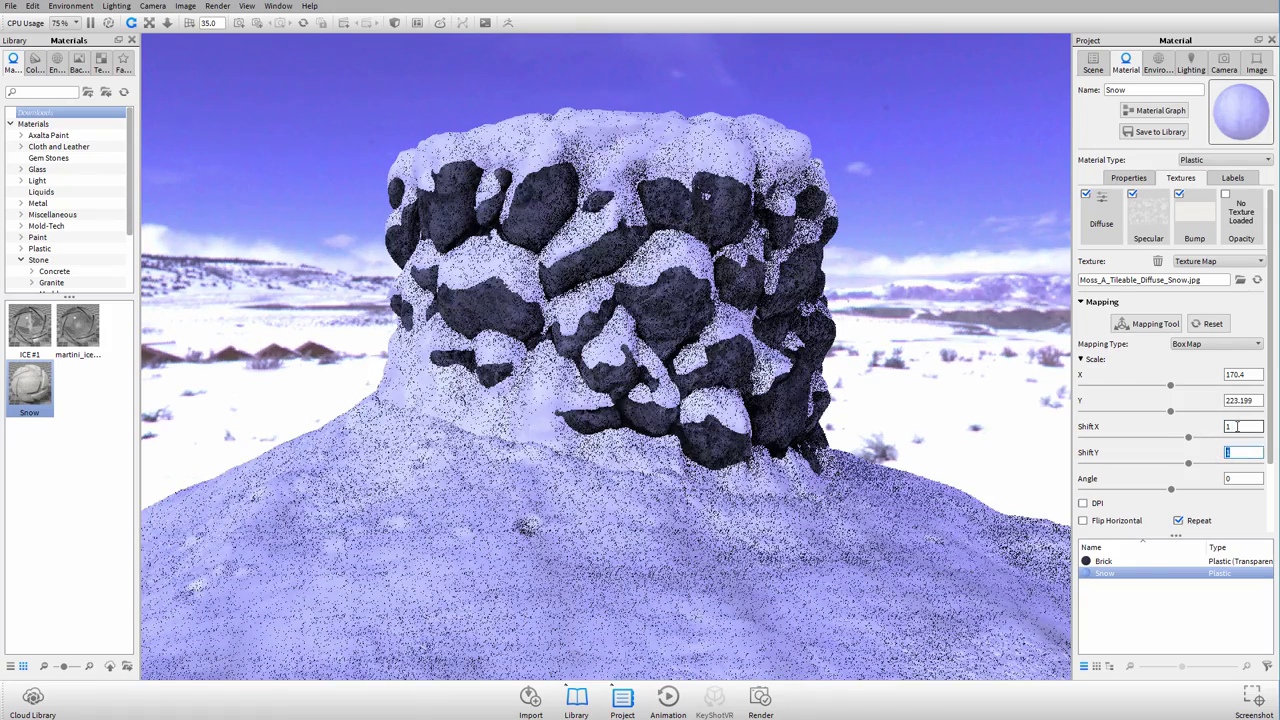
double_click(1237, 426)
type("0")
key("Tab")
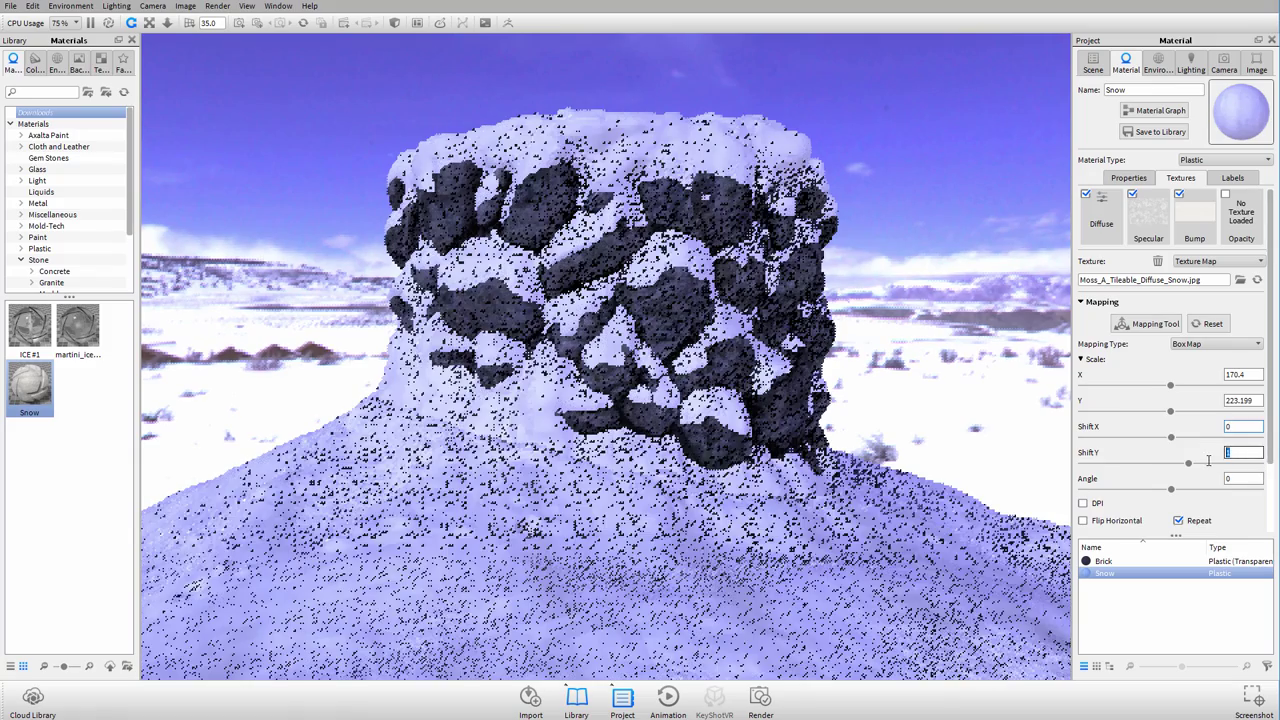
type("0")
key("Return")
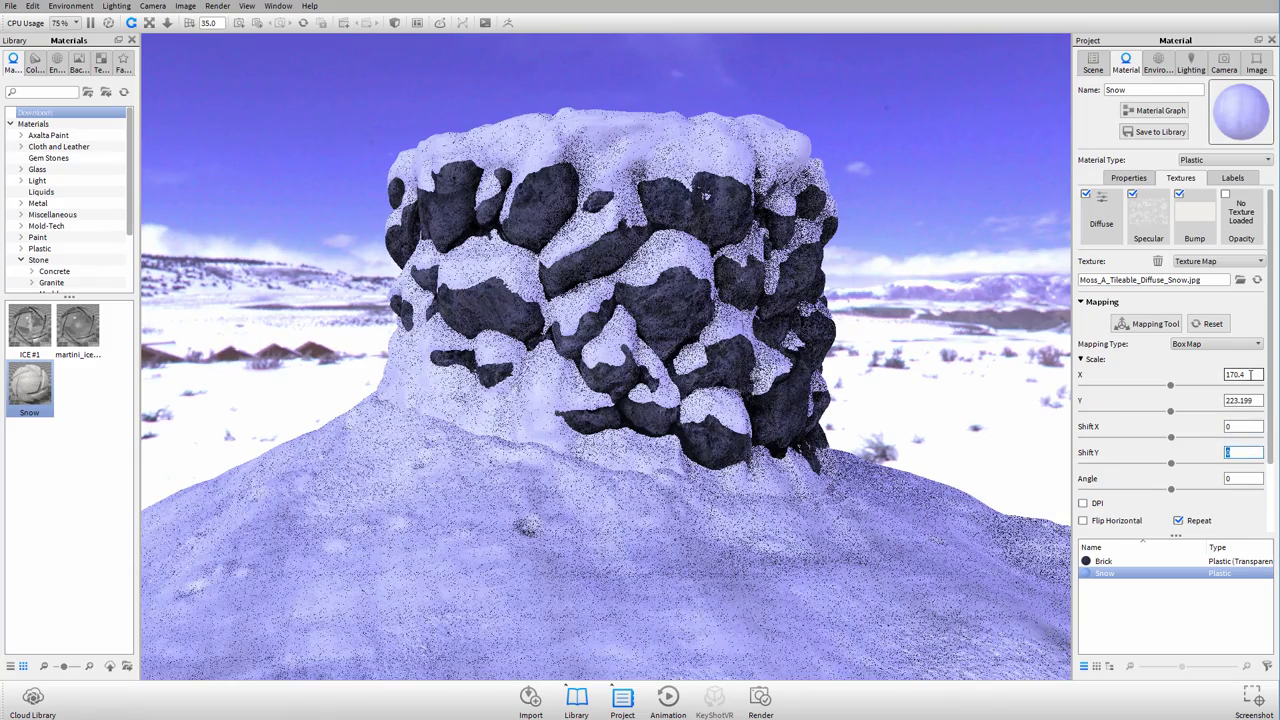
Set Scale X to 1 and change the mapping from Box Map to UV Coordinates
double_click(1240, 374)
type("1")
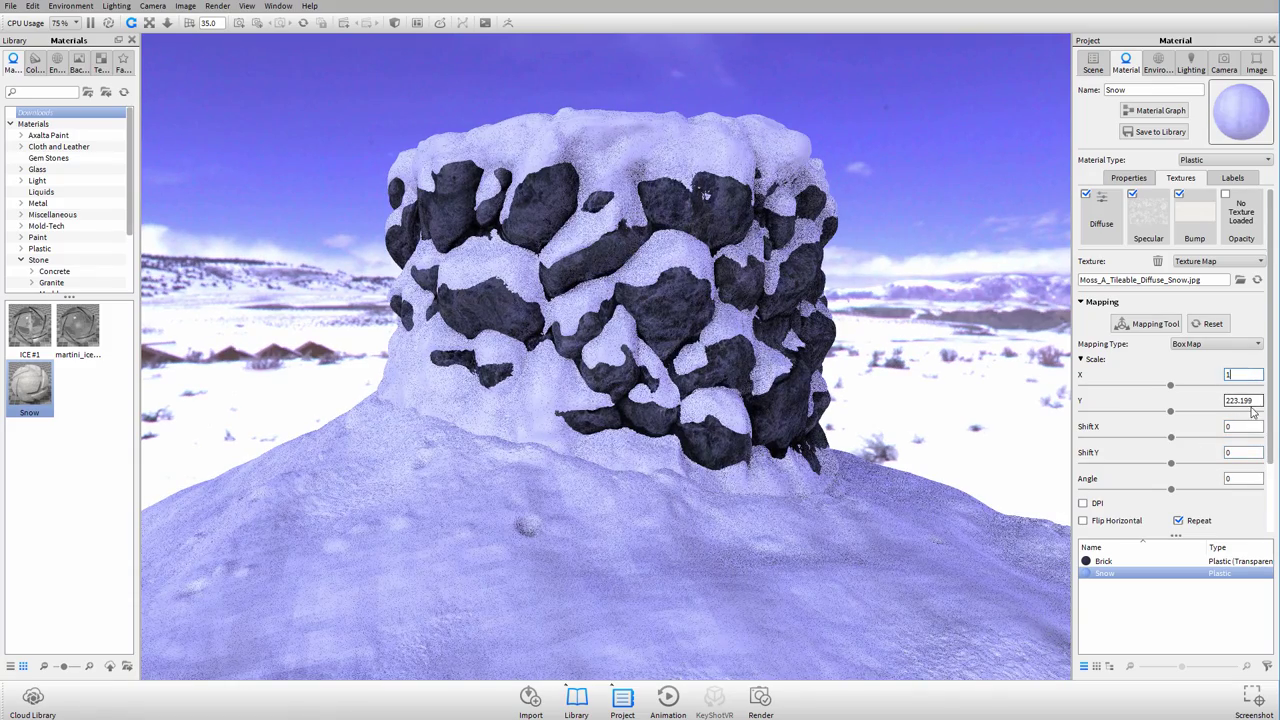
left_click(1241, 400)
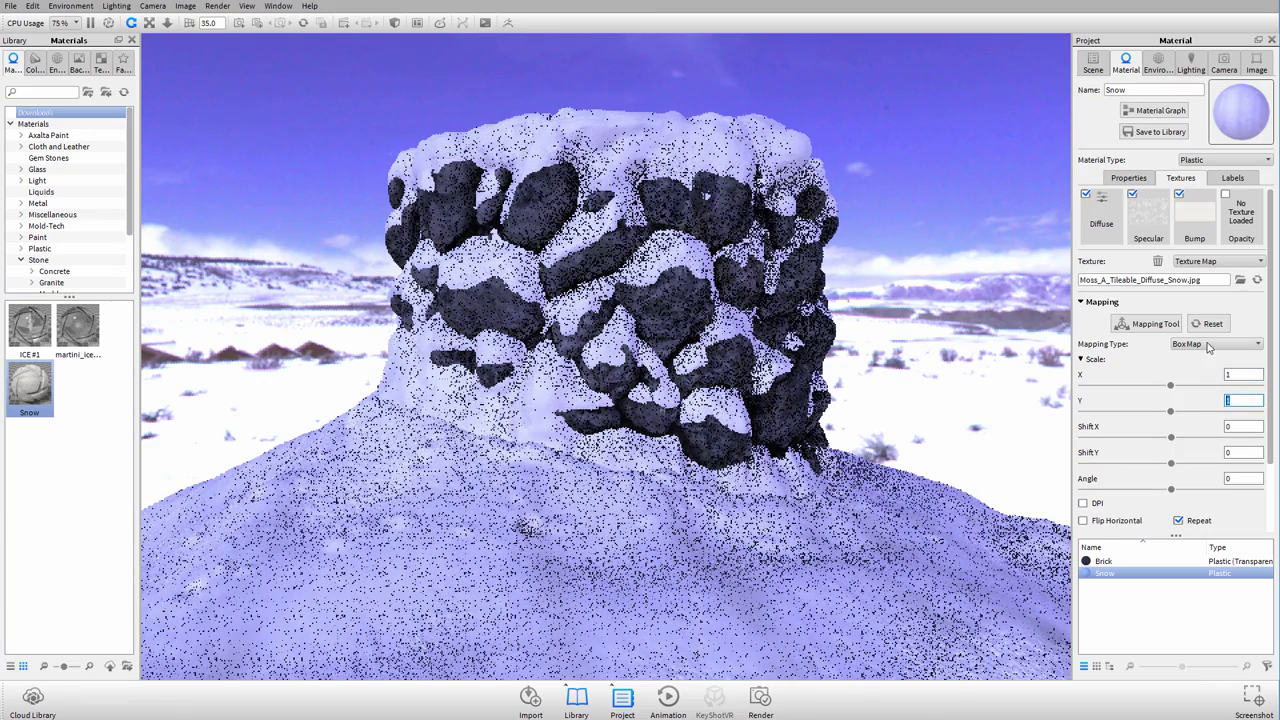
left_click(1207, 345)
left_click(1199, 390)
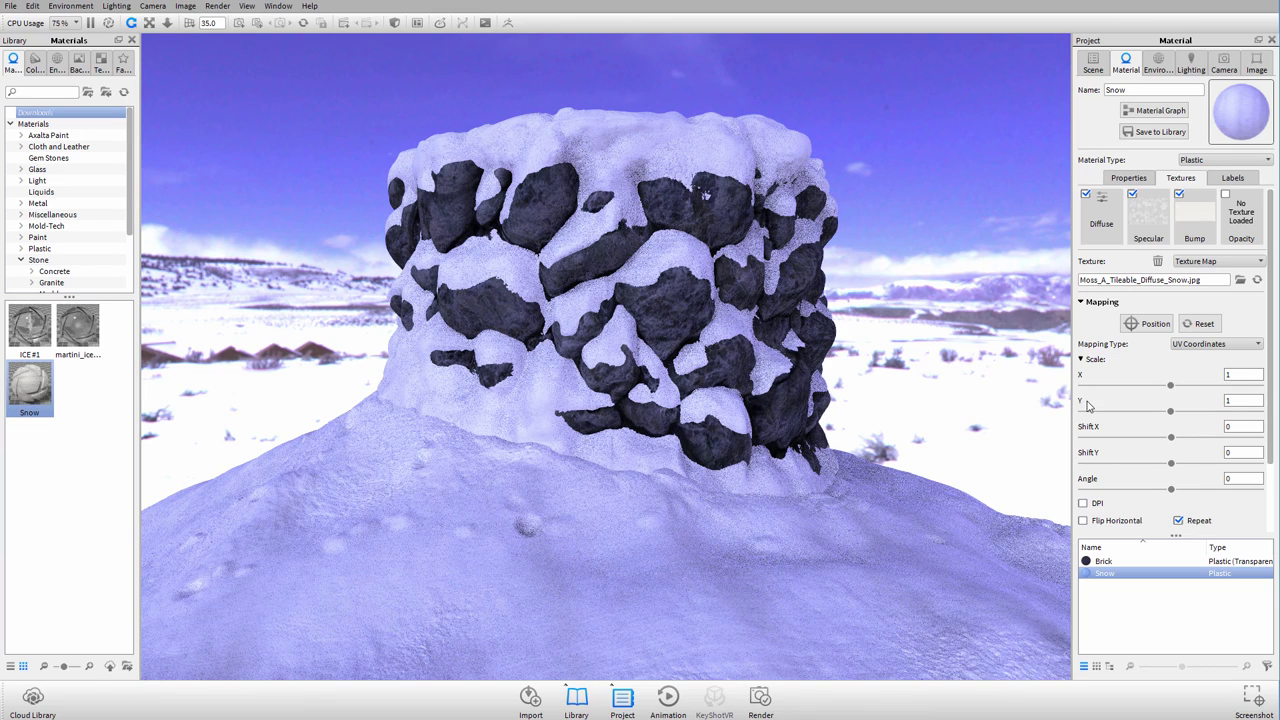
Edit the specular Scale X and reset the mapping, keeping UV Coordinates
left_click(1241, 374)
left_click(950, 345)
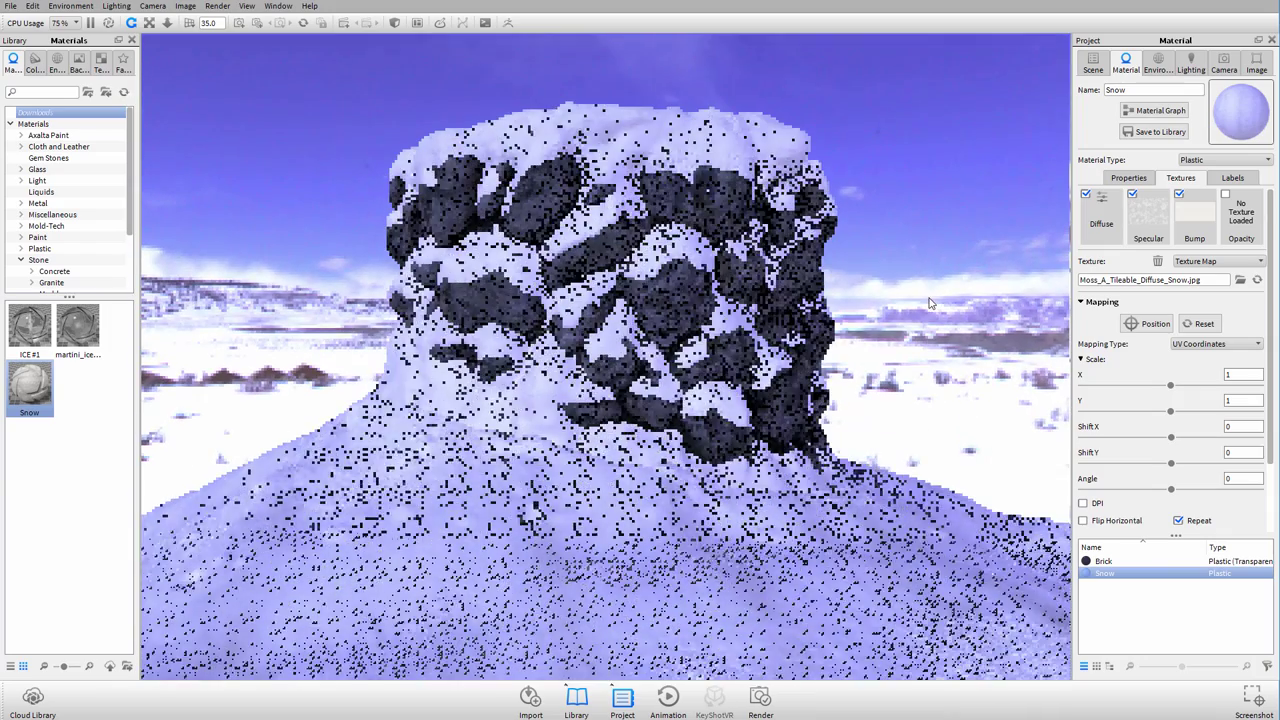
left_click_drag(929, 331, 929, 304)
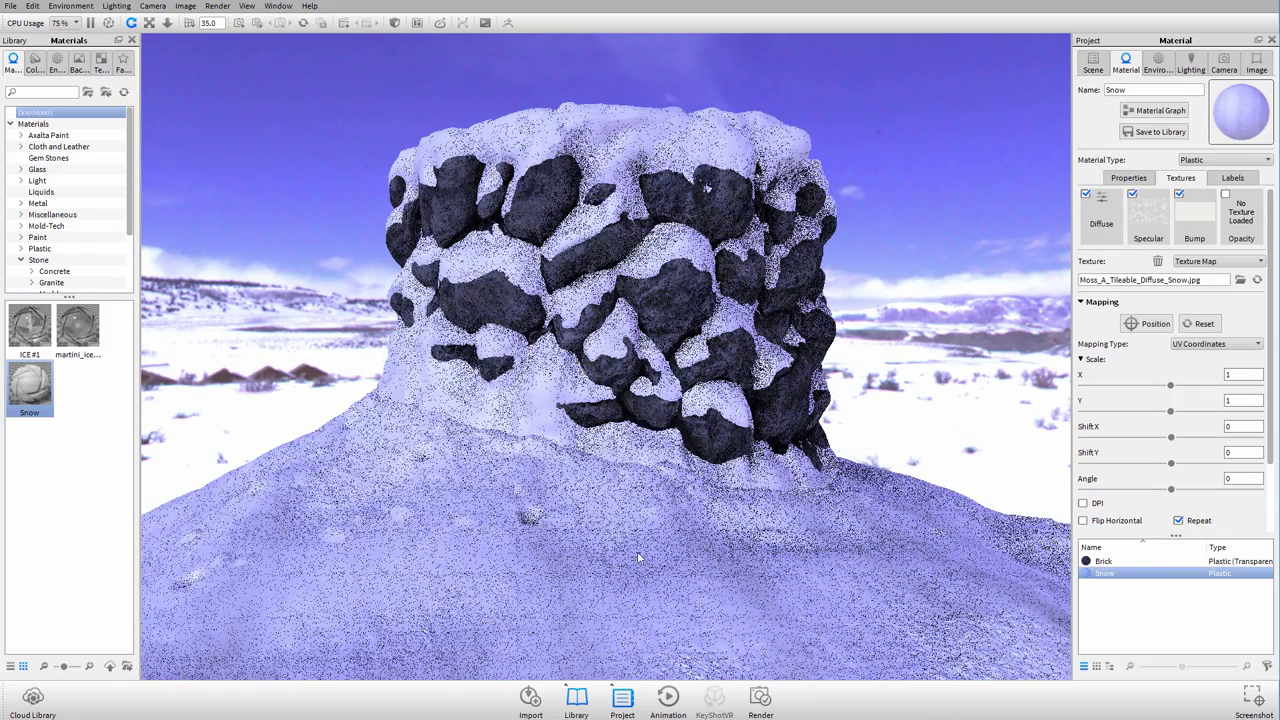
left_click(1212, 344)
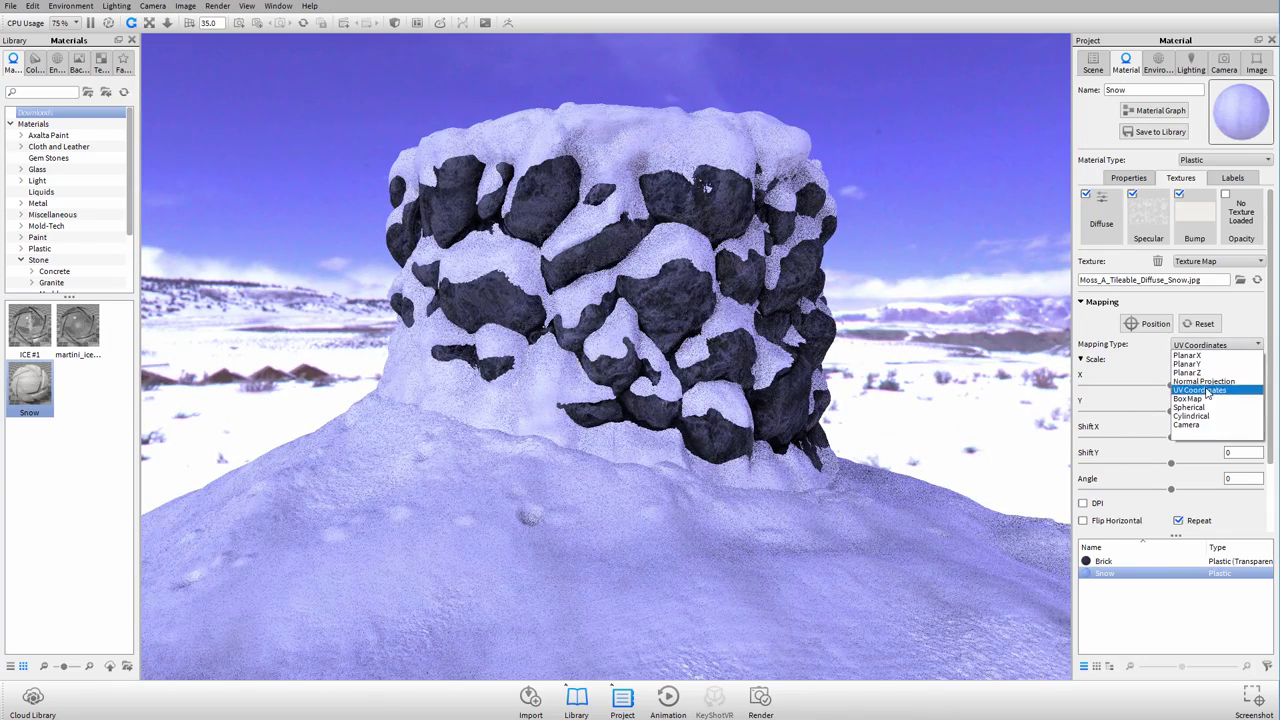
left_click(1207, 390)
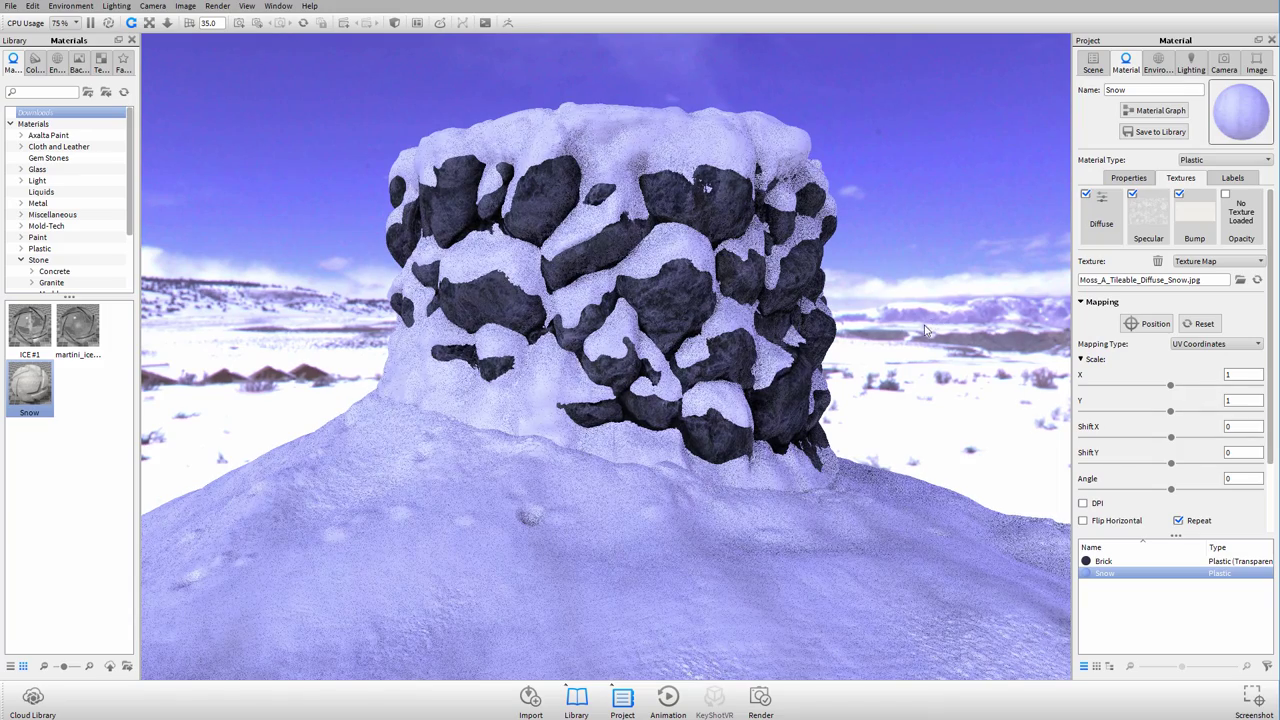
left_click_drag(921, 325, 930, 330)
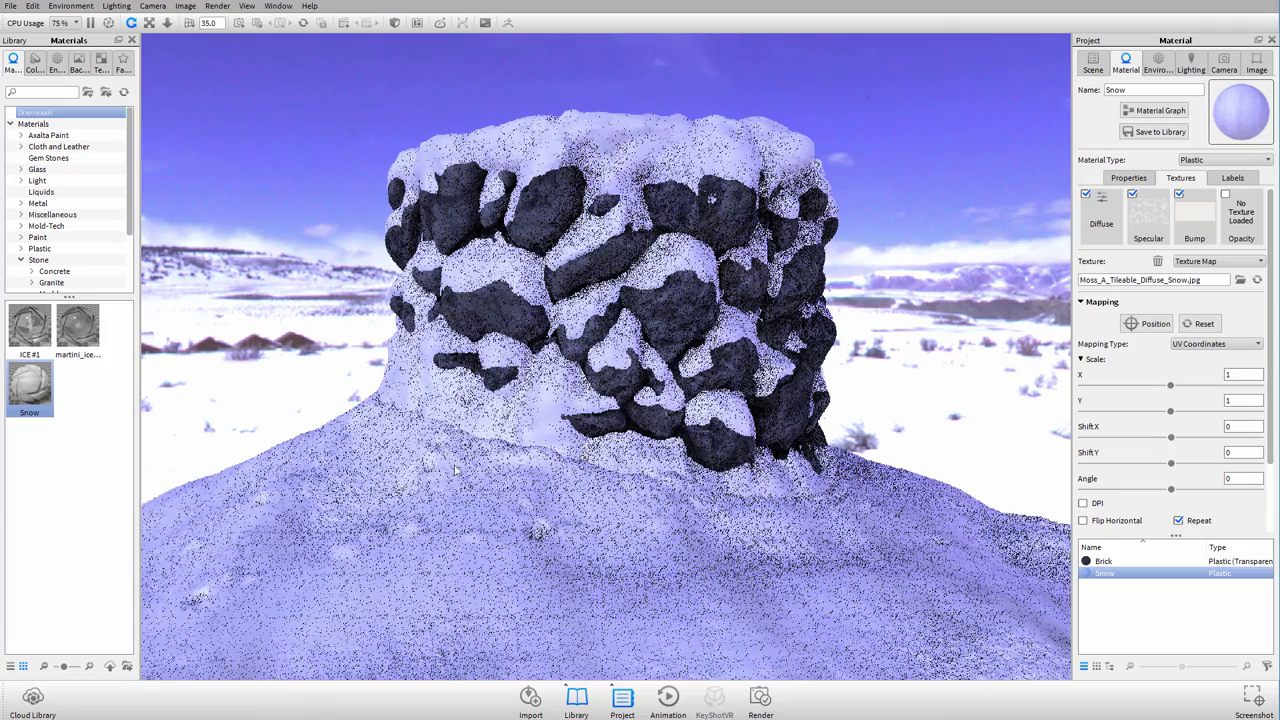
double_click(1232, 374)
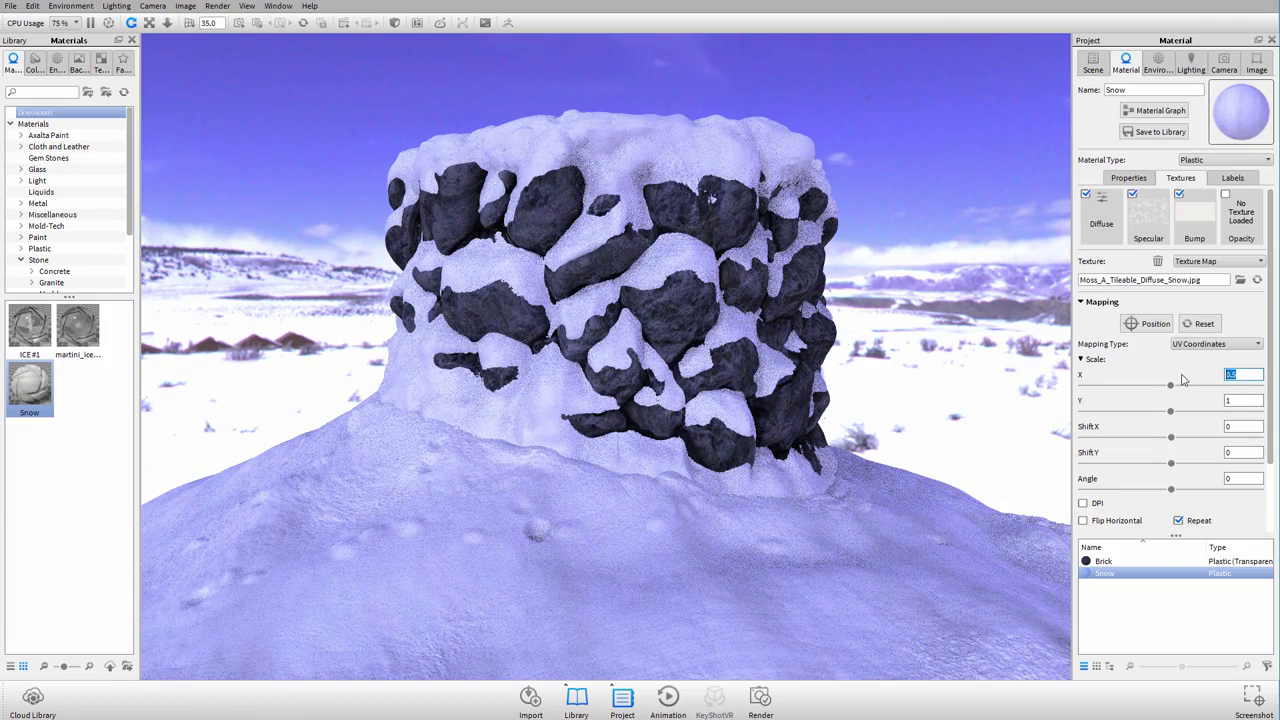
key("Tab")
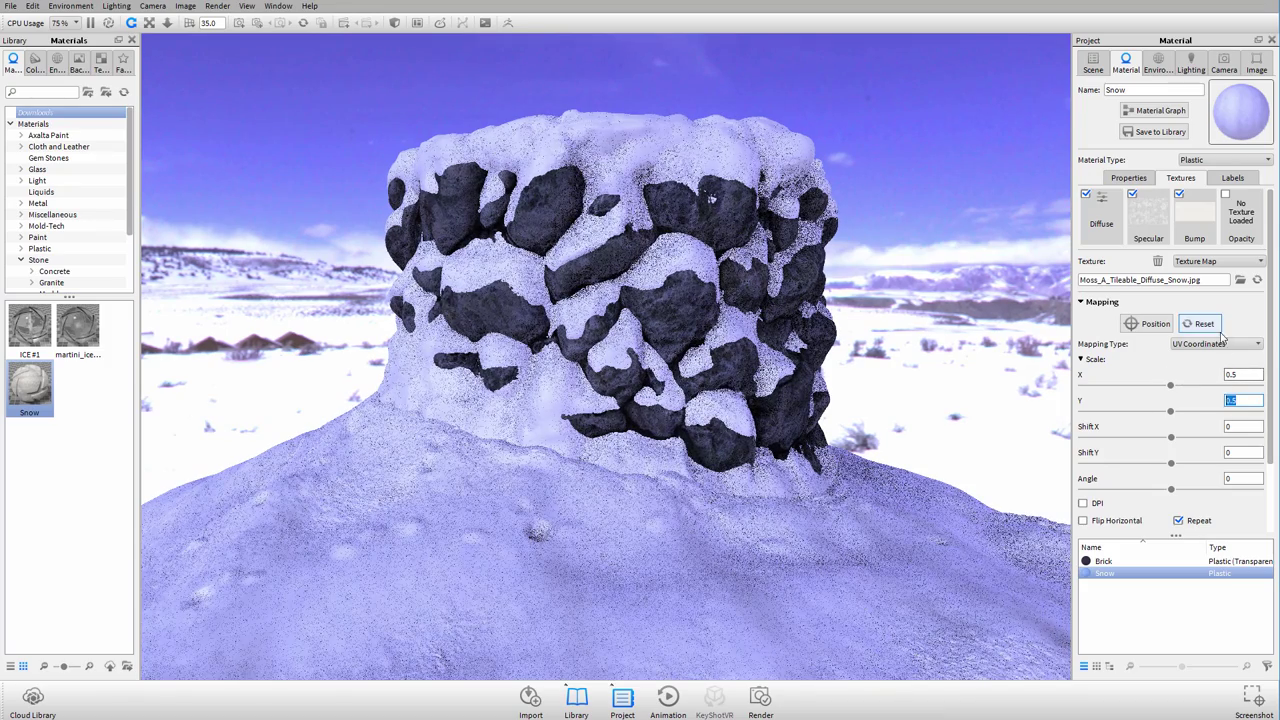
left_click(1204, 323)
left_click(1215, 343)
left_click(1200, 378)
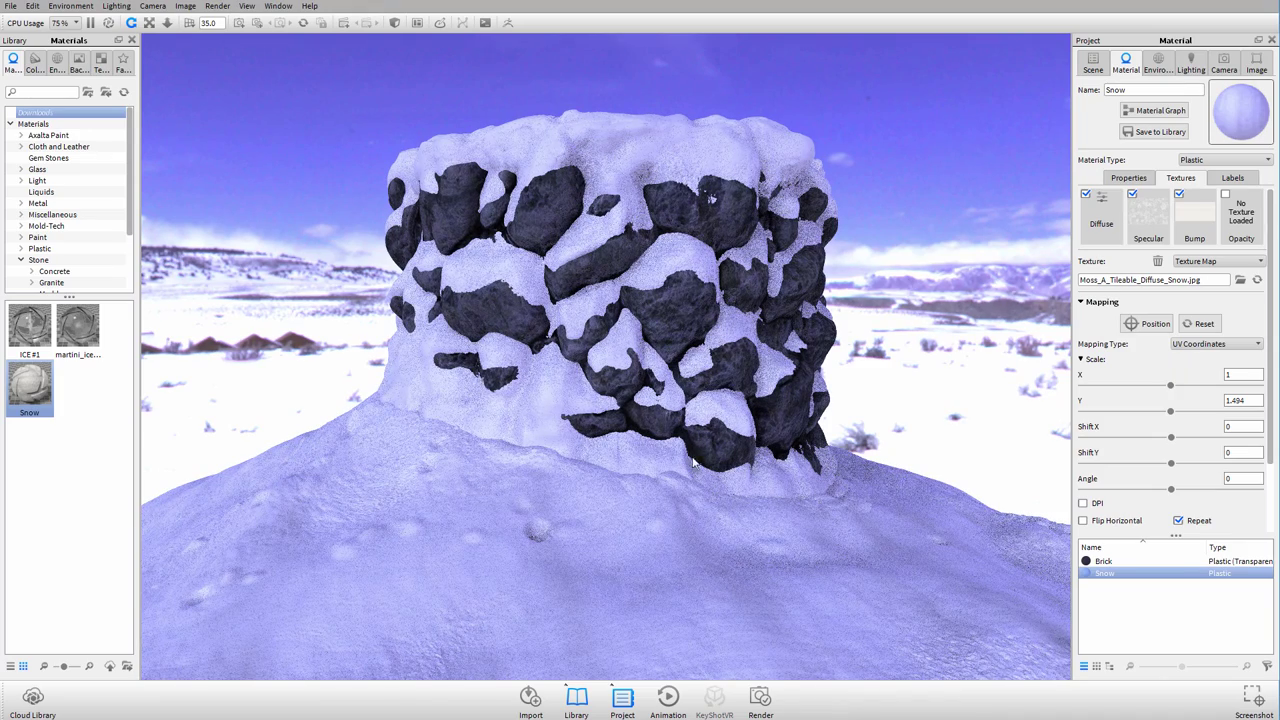
Enter 0.5 for both Scale Y and Scale X of the specular texture
double_click(1253, 401)
type(".5")
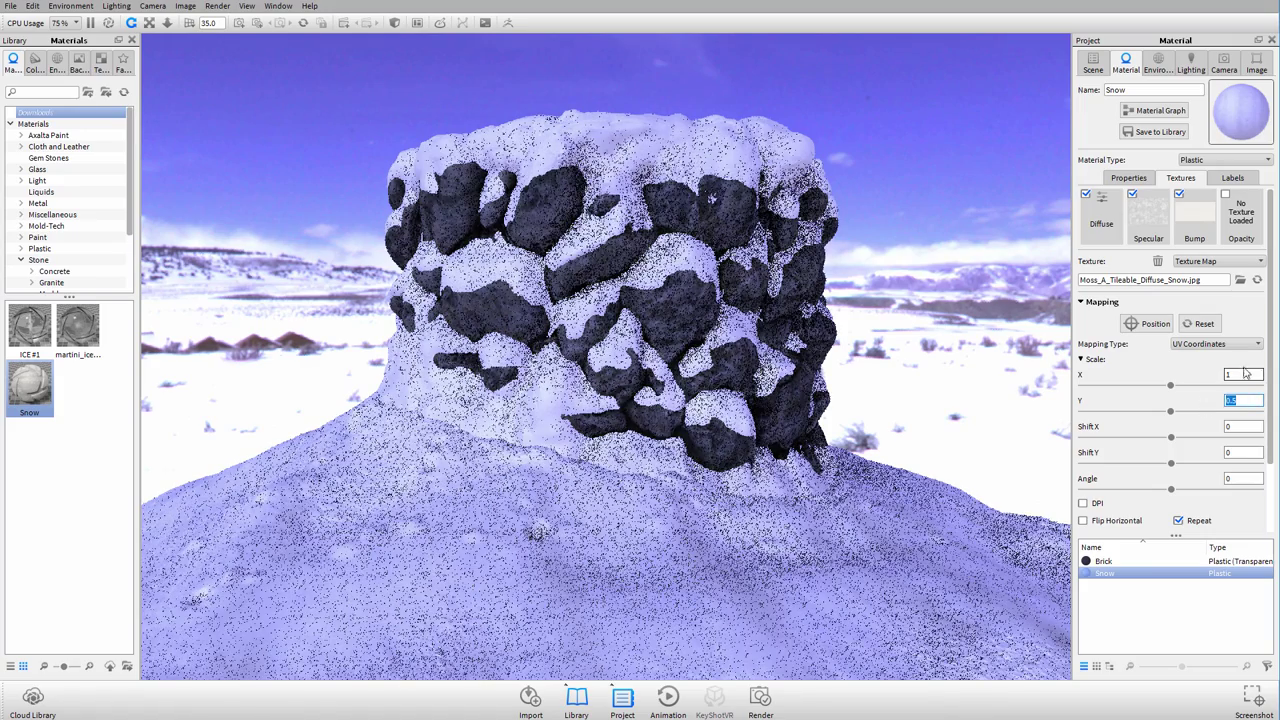
double_click(1240, 374)
type(".5")
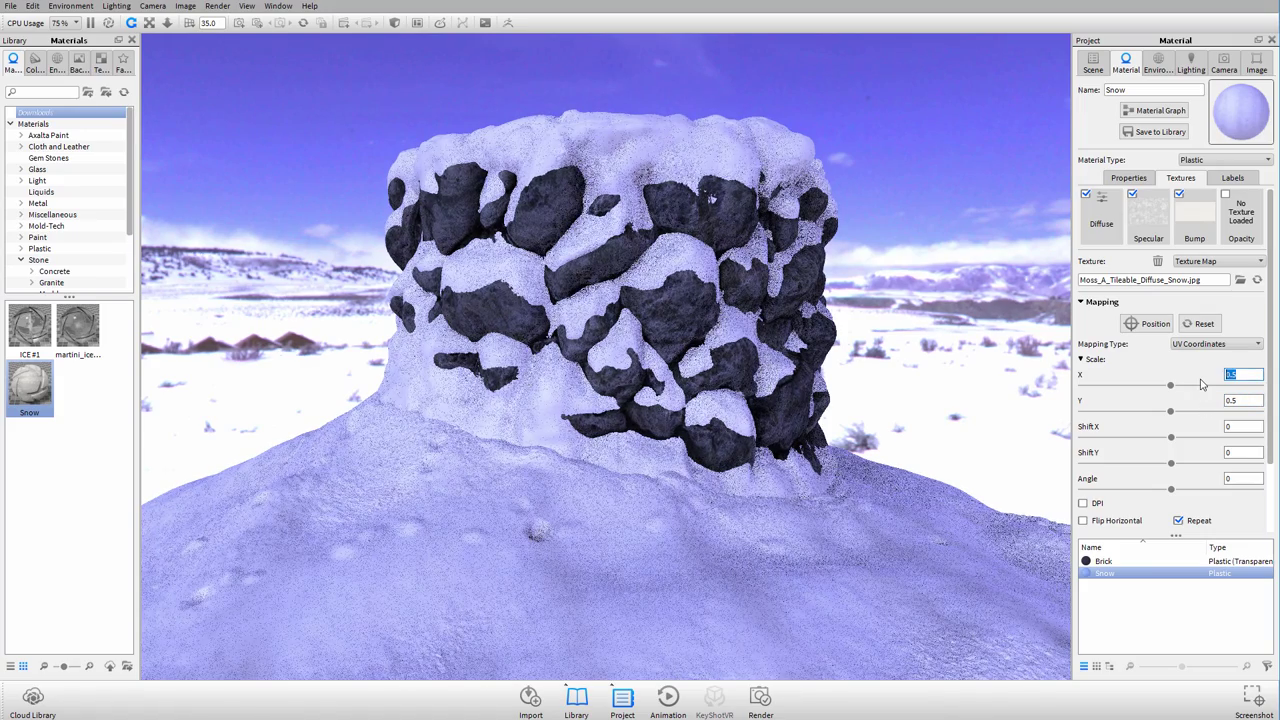
key("Return")
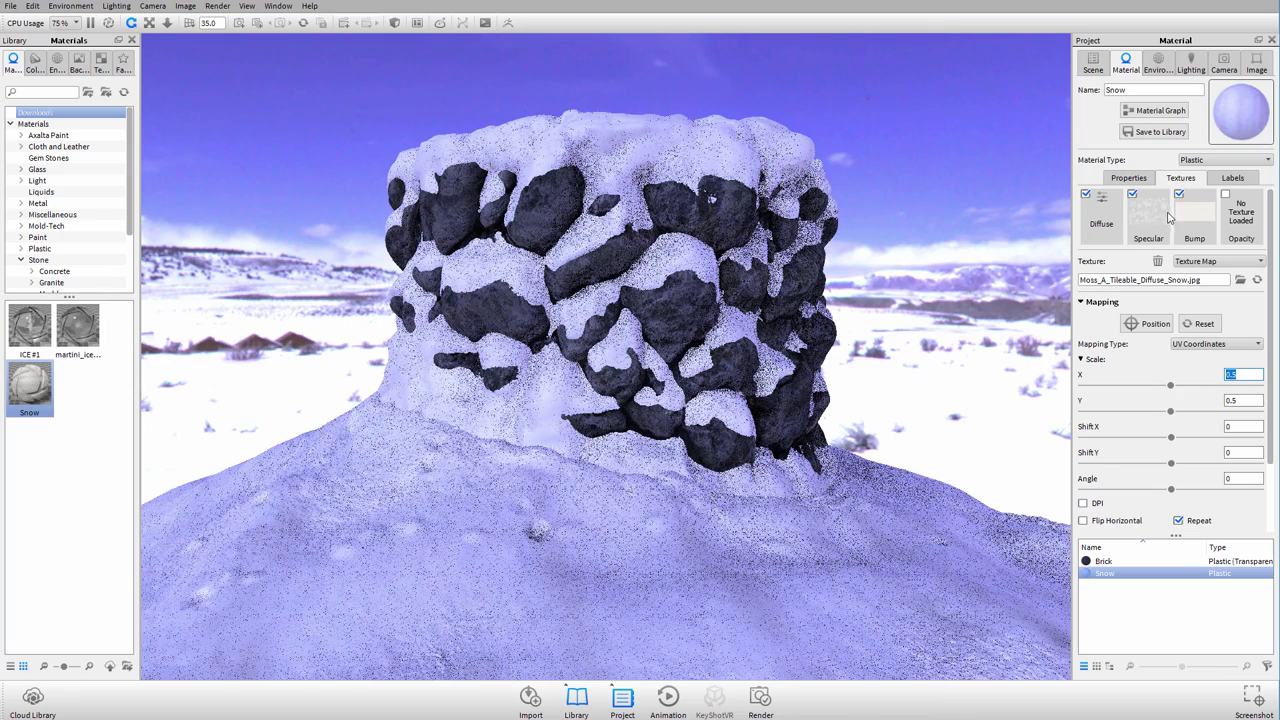
Load Moss_A_Tileable_Bump.jpg into the Snow Bump slot and keep UV Coordinates mapping
left_click(1185, 222)
double_click(1185, 222)
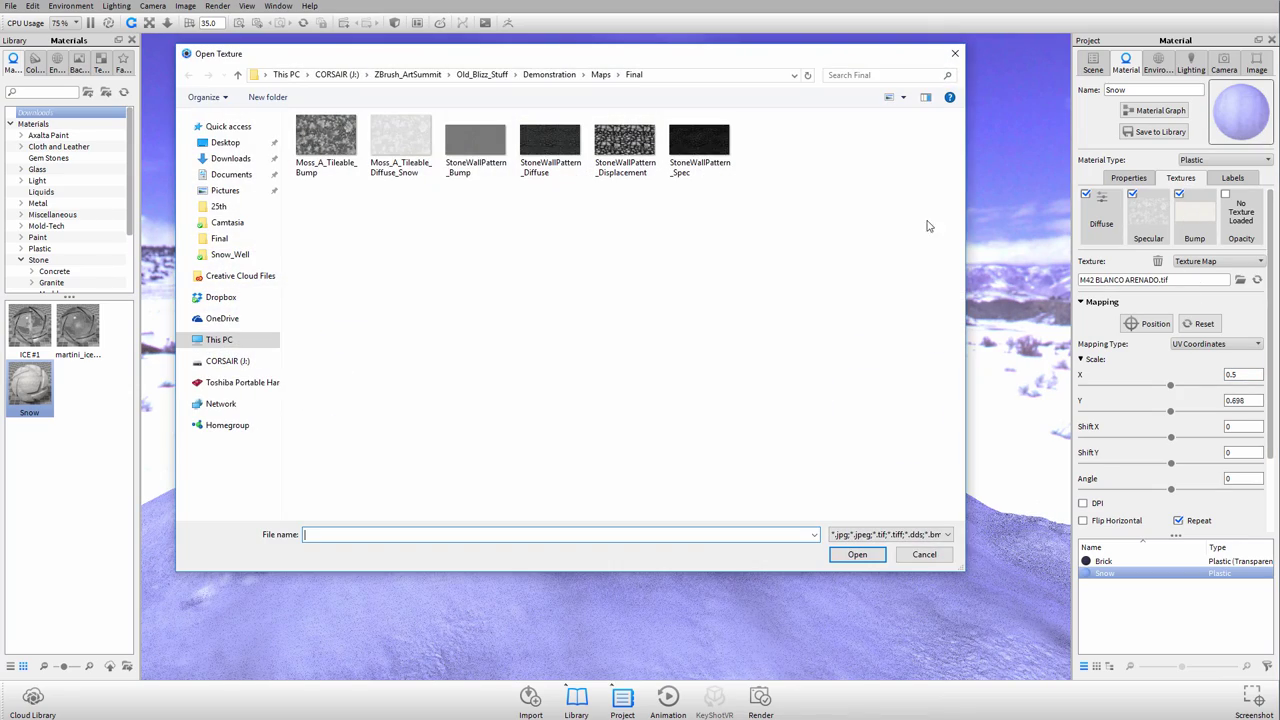
left_click(320, 145)
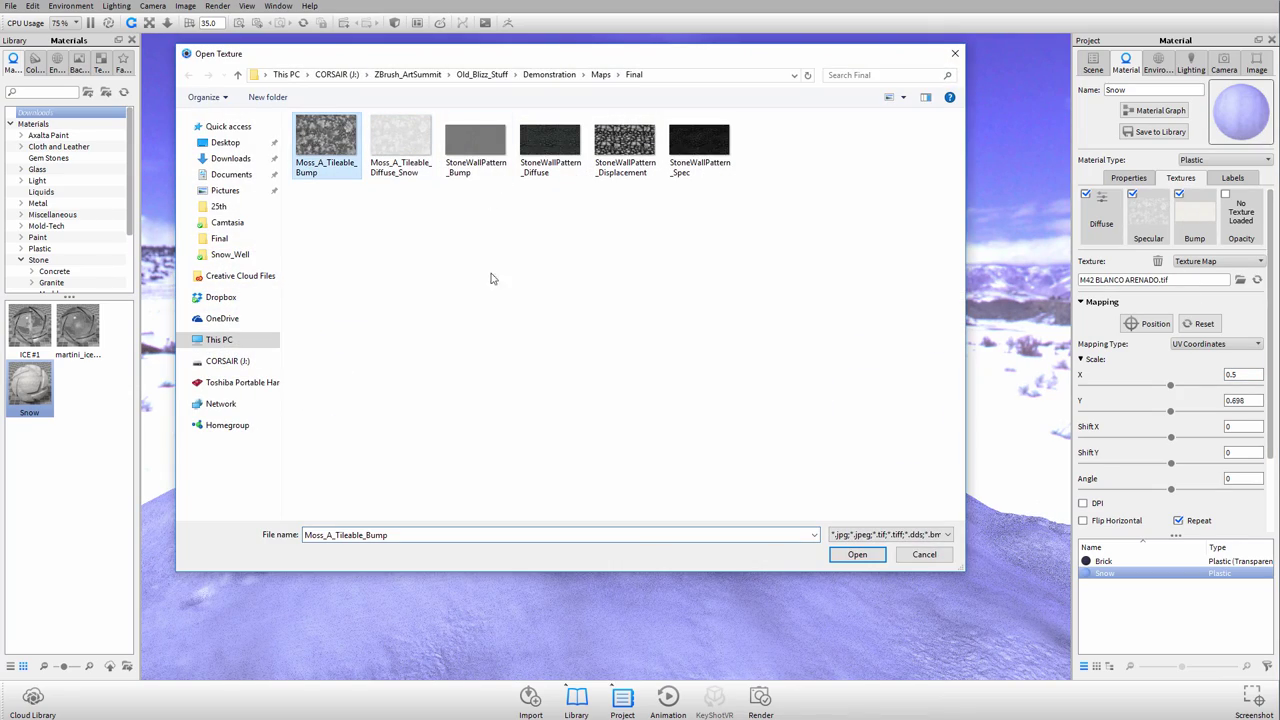
left_click(857, 554)
left_click(1212, 344)
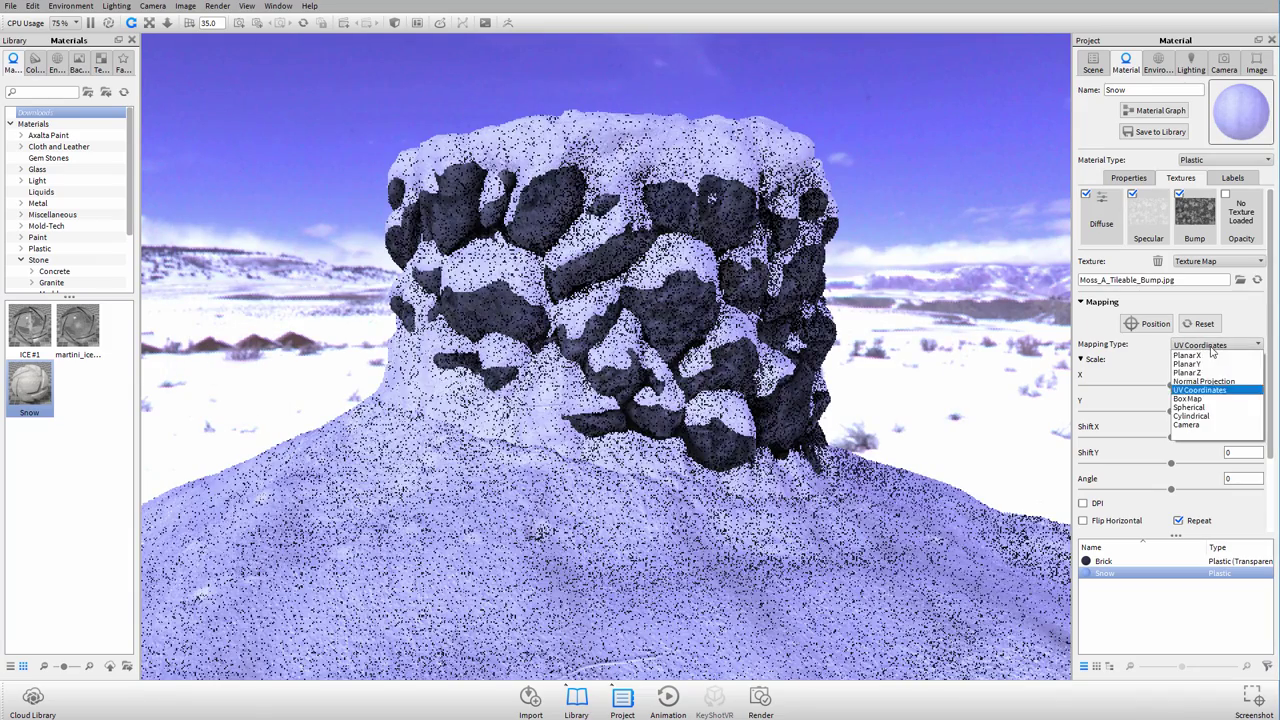
left_click(1210, 380)
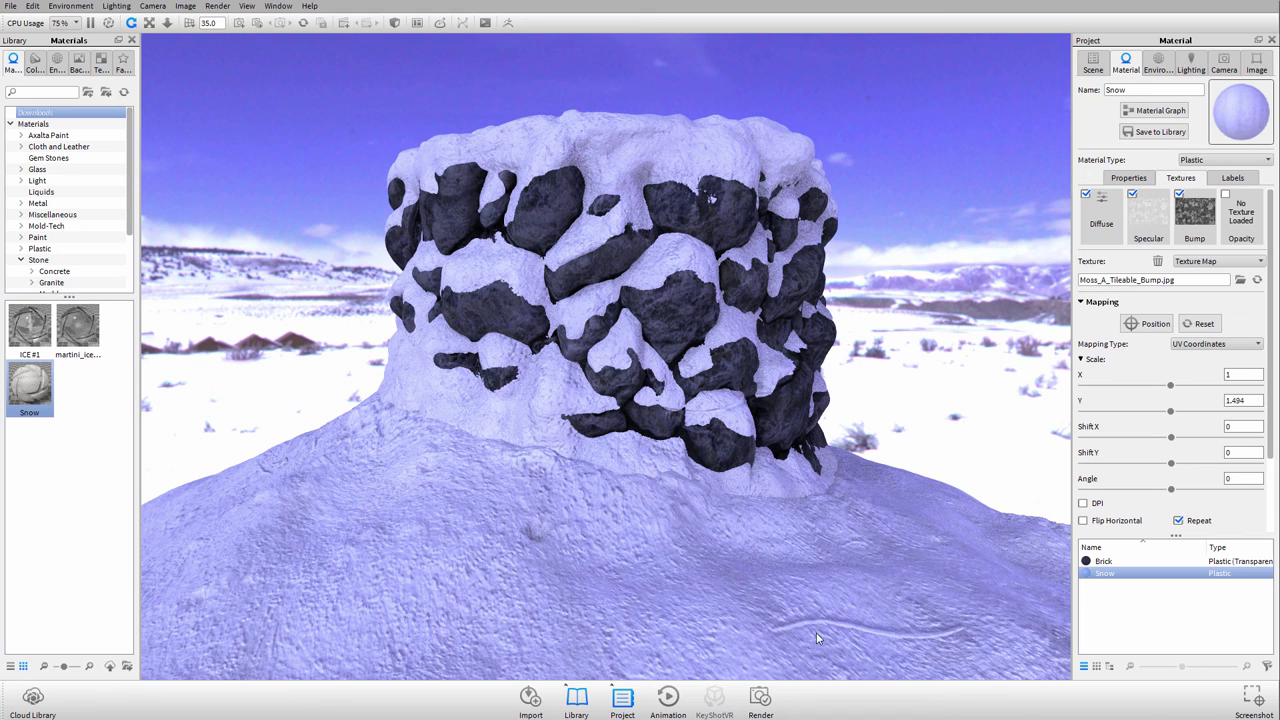
Try bump scale values: Y 1.5, X 0.5, X 2, then Y 0.5
left_click_drag(1244, 400, 1215, 403)
type("1.5")
key("Return")
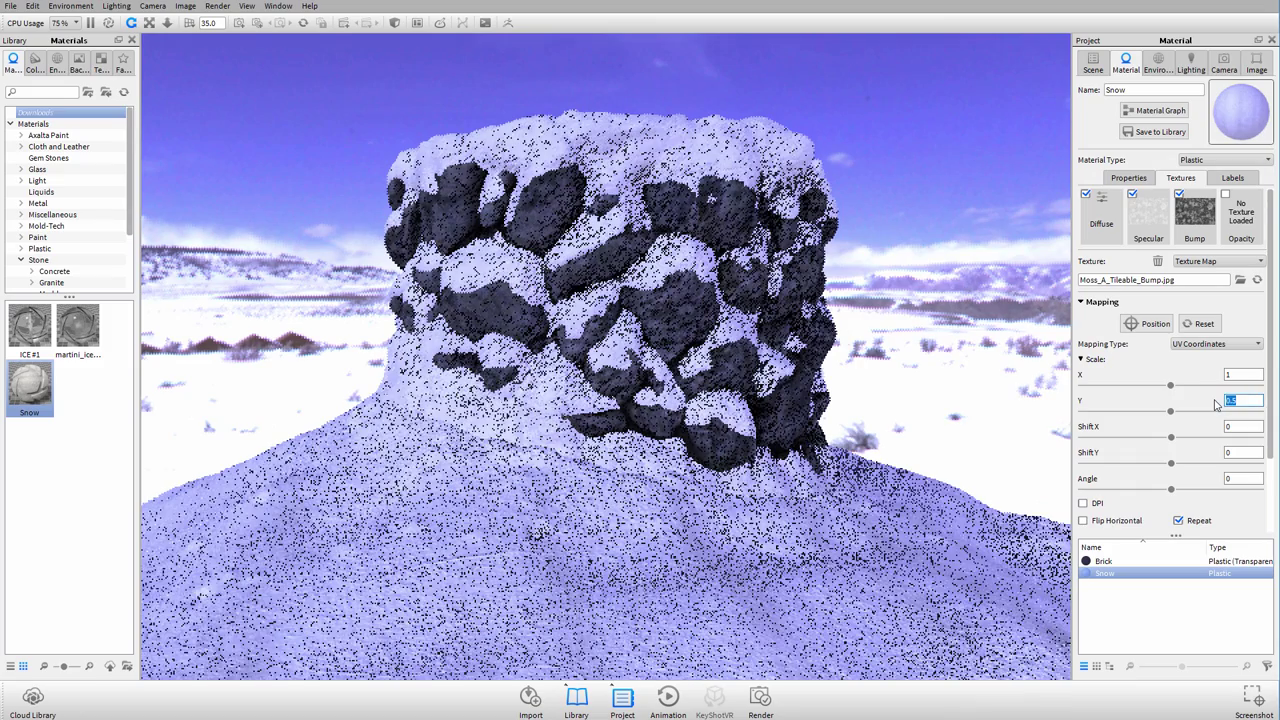
left_click_drag(1240, 373, 1203, 383)
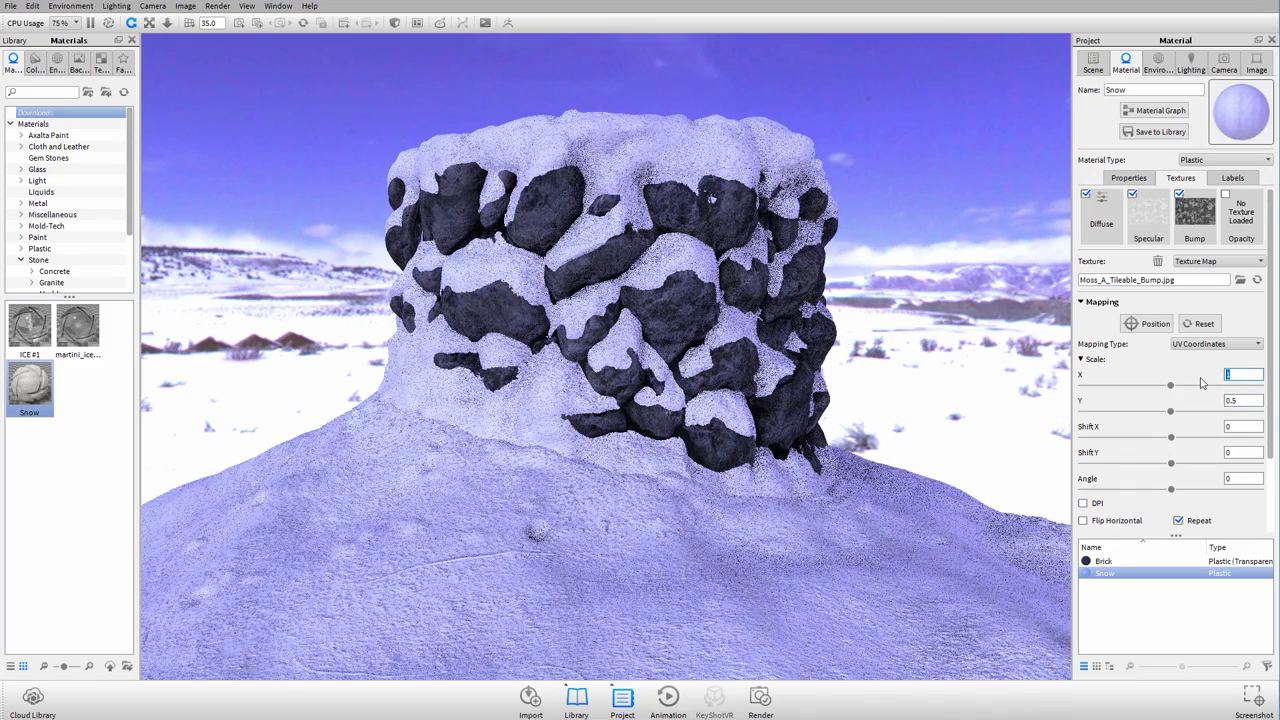
type("0.5")
key("Return")
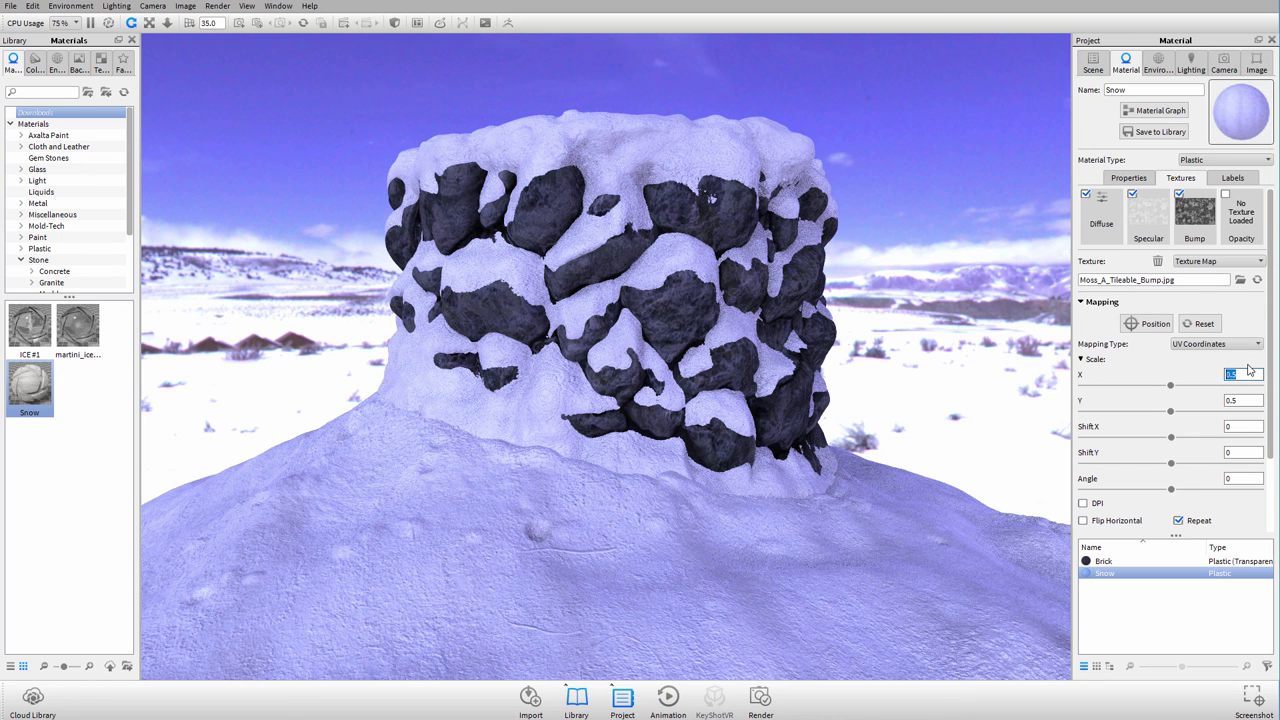
type("2")
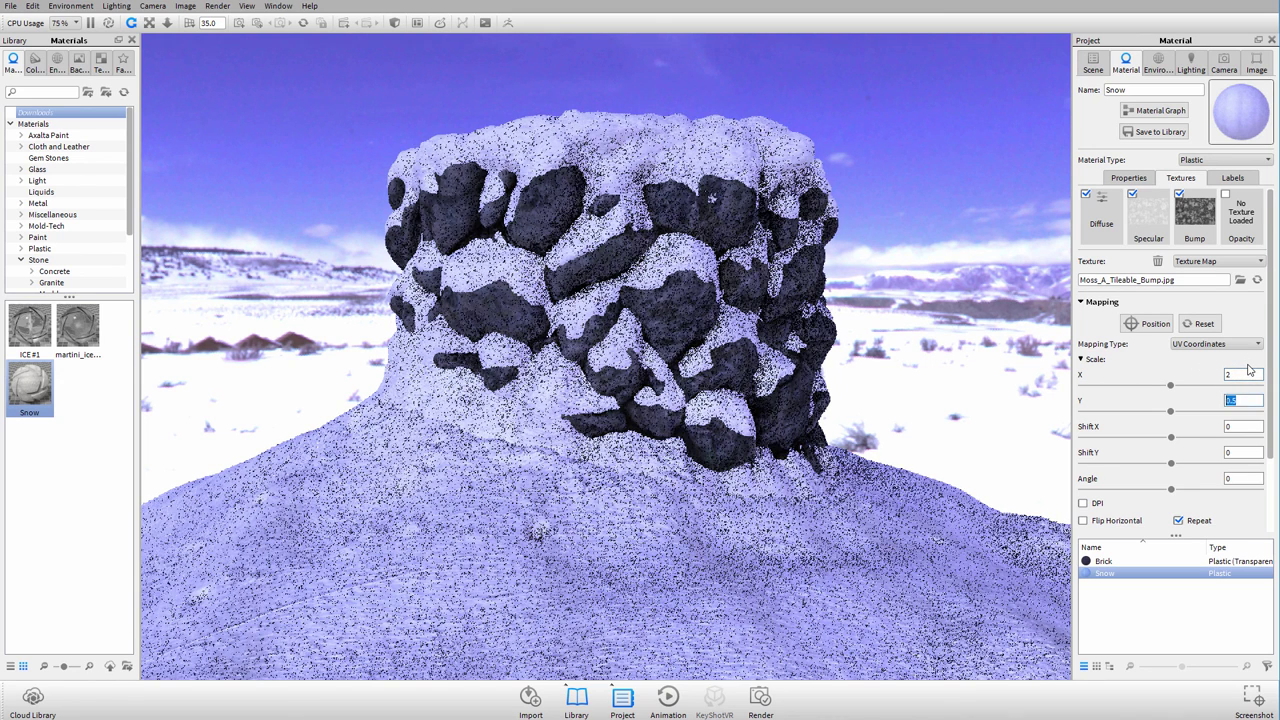
key("Tab")
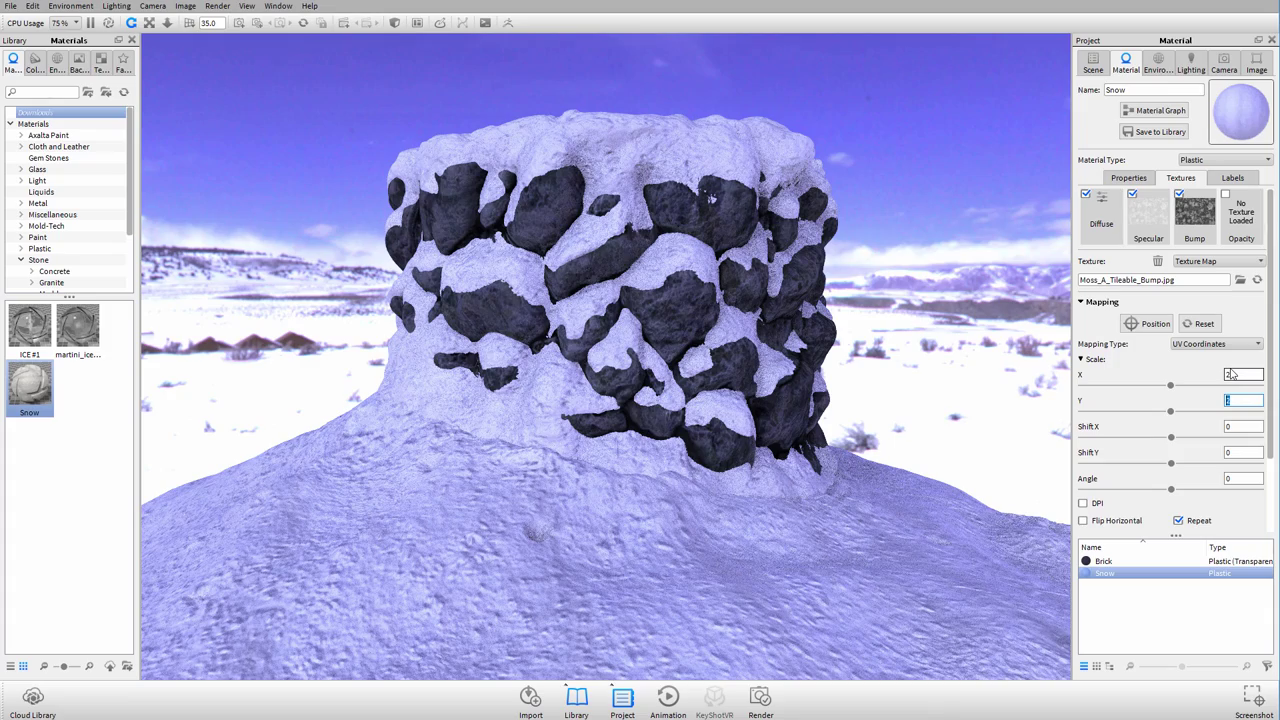
type(".5")
key("Return")
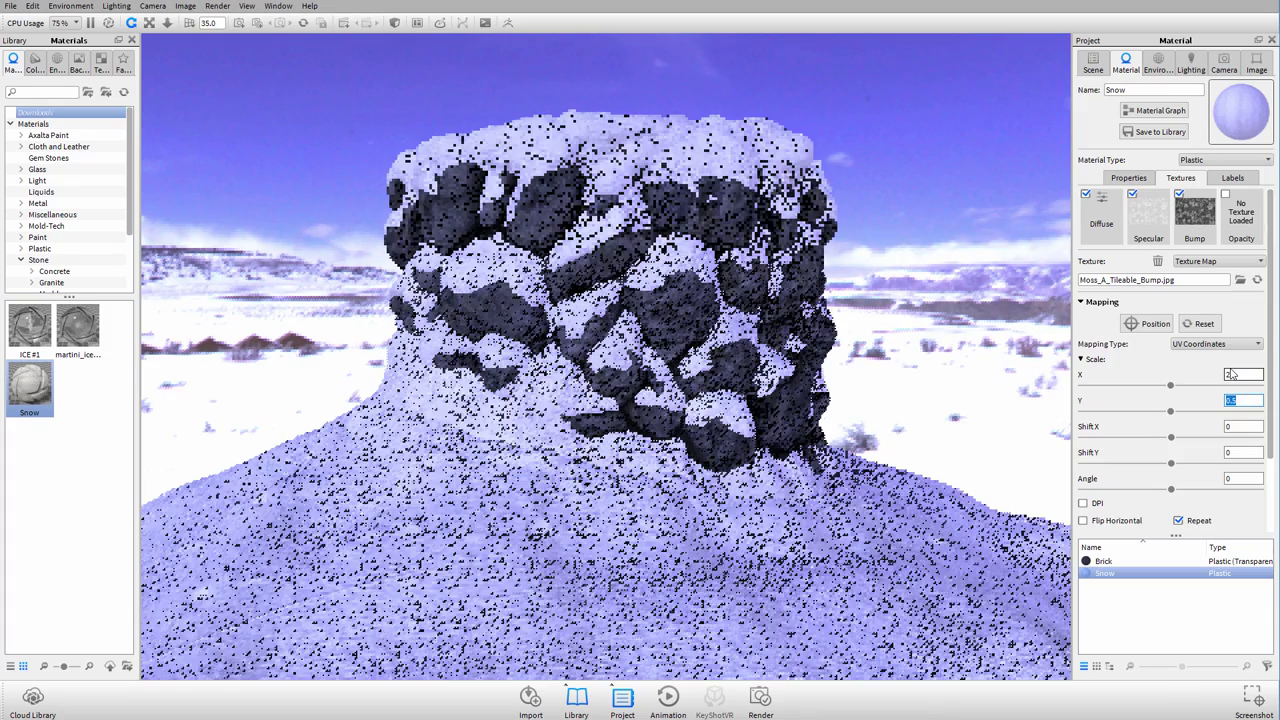
Try bump Scale X 1, then 0.25 for both Y and X
left_click(1233, 374)
type("1")
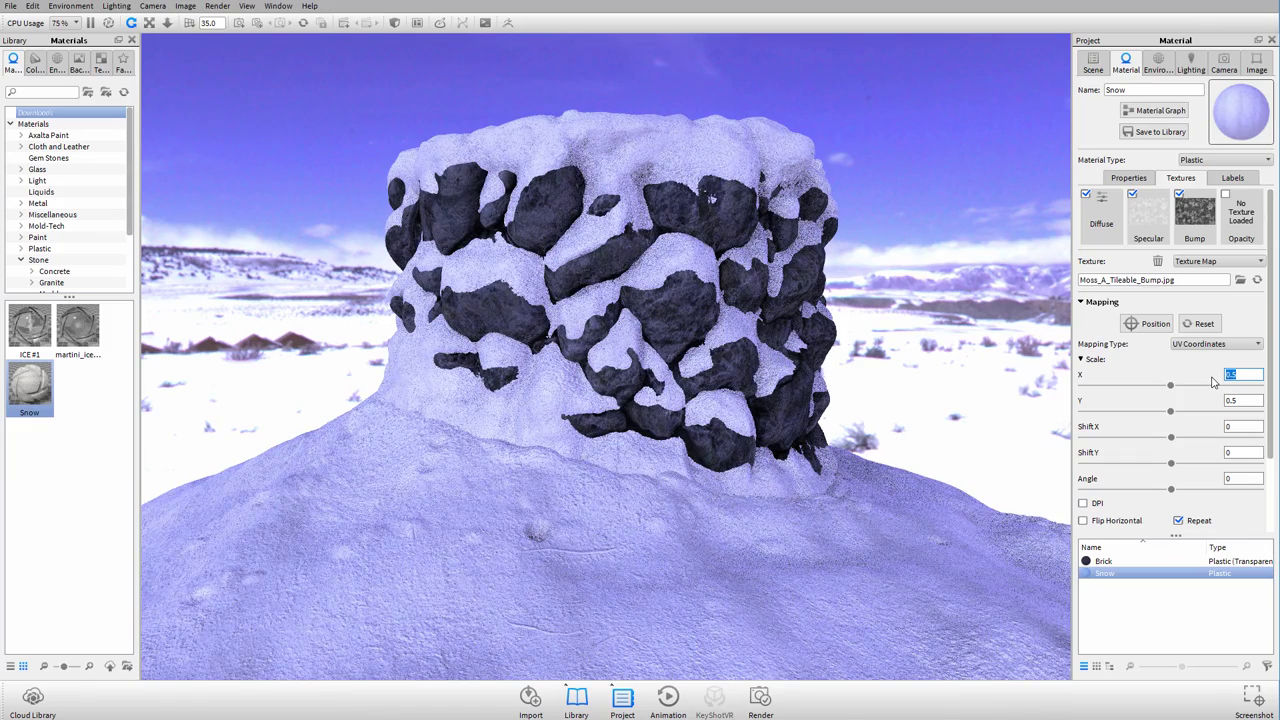
left_click(1240, 400)
type(".25")
key("Return")
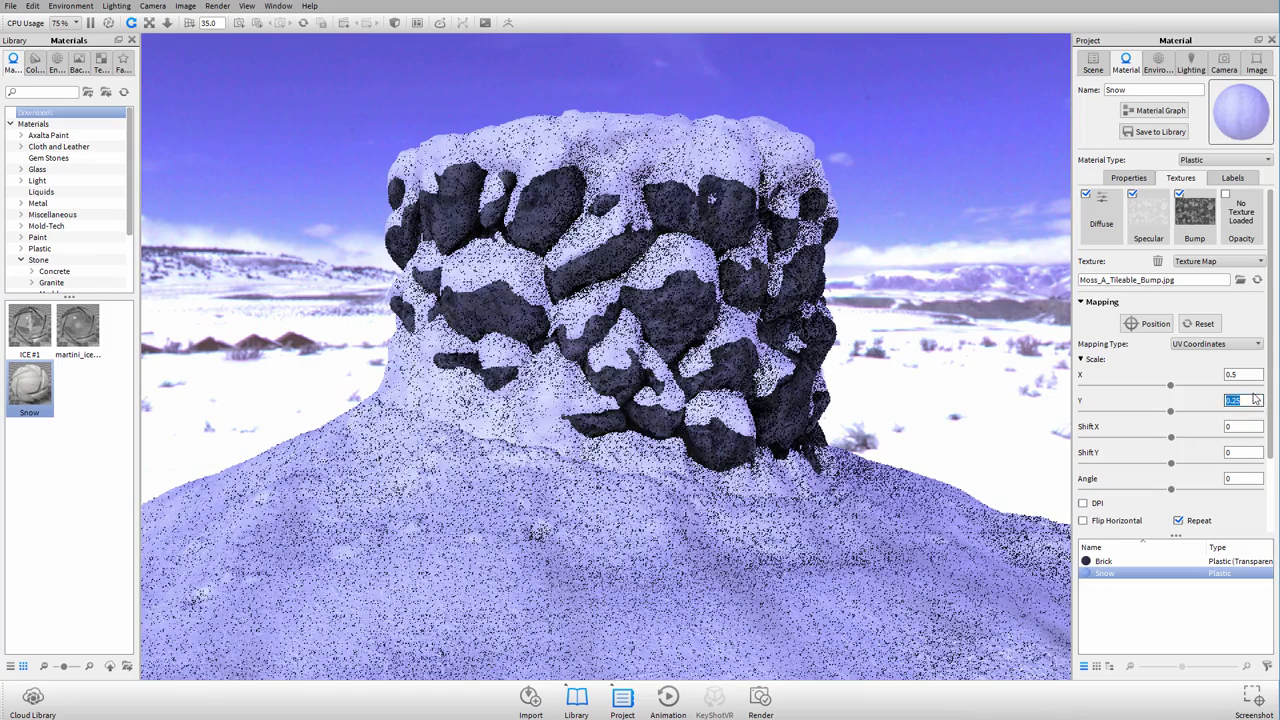
key("shift+Tab")
type(".25")
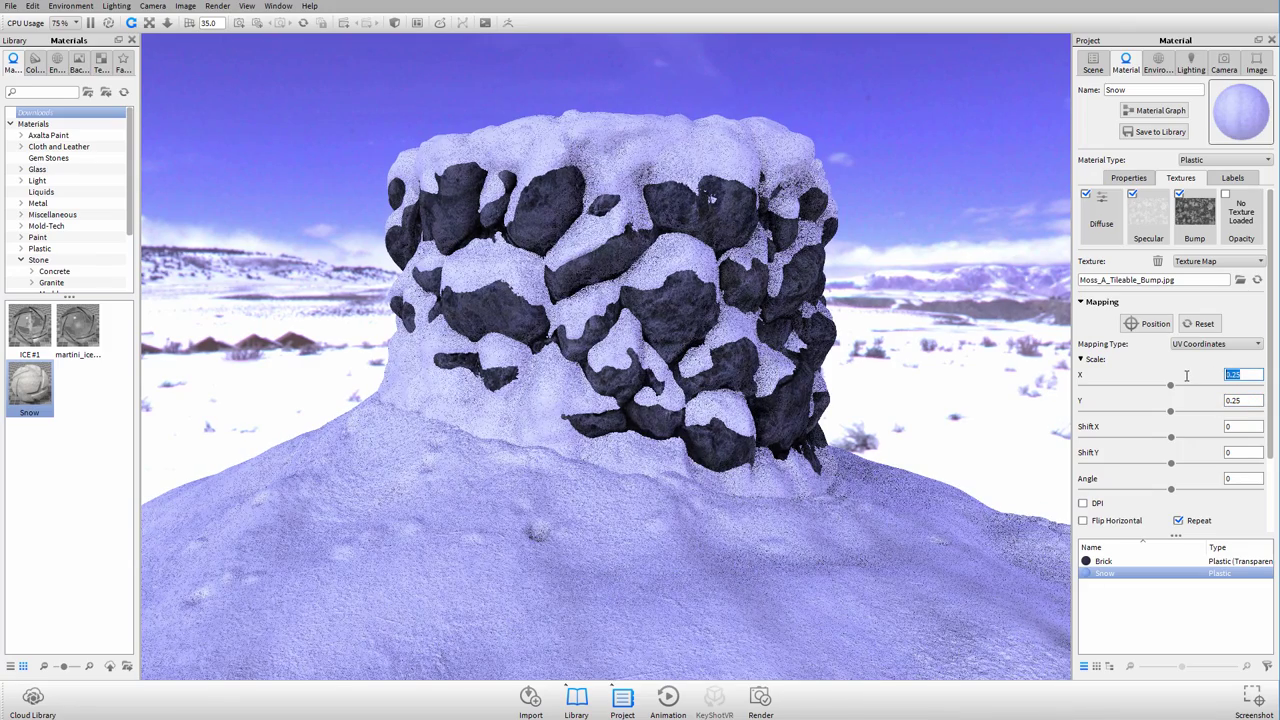
key("Return")
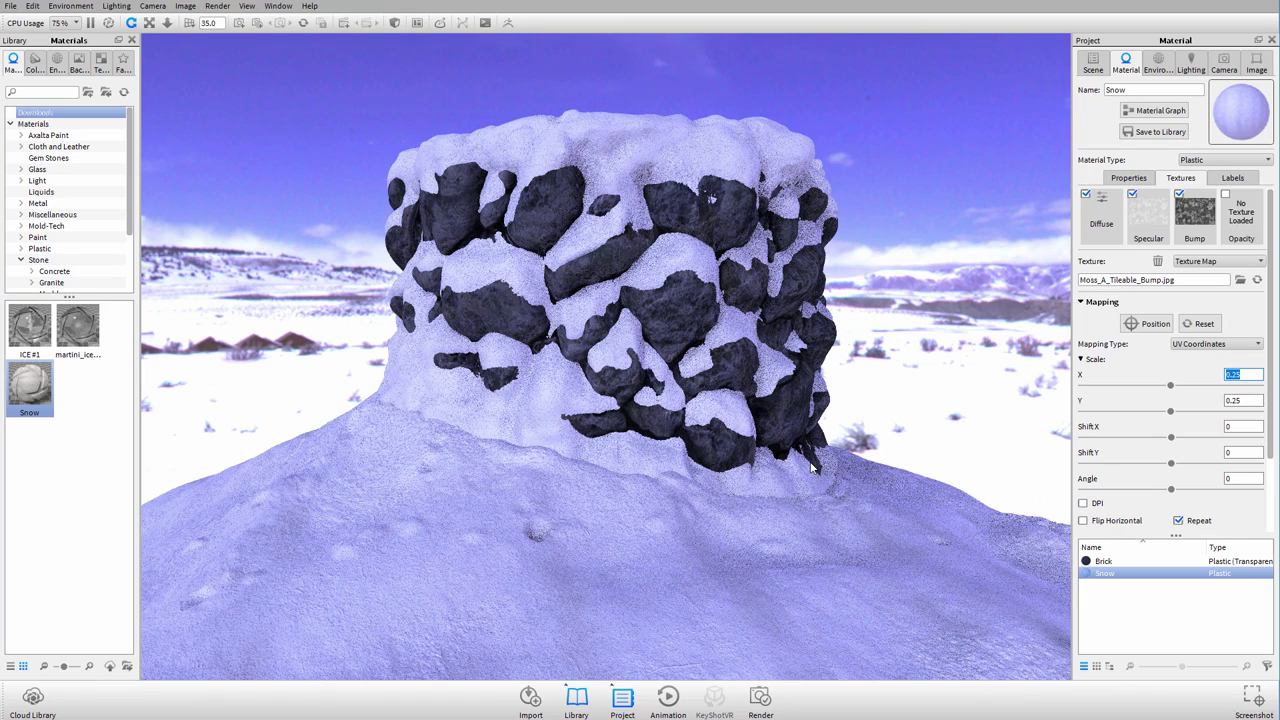
Settle the bump texture's Scale Y and Scale X at 0.5
double_click(1250, 401)
type(".")
key("Return")
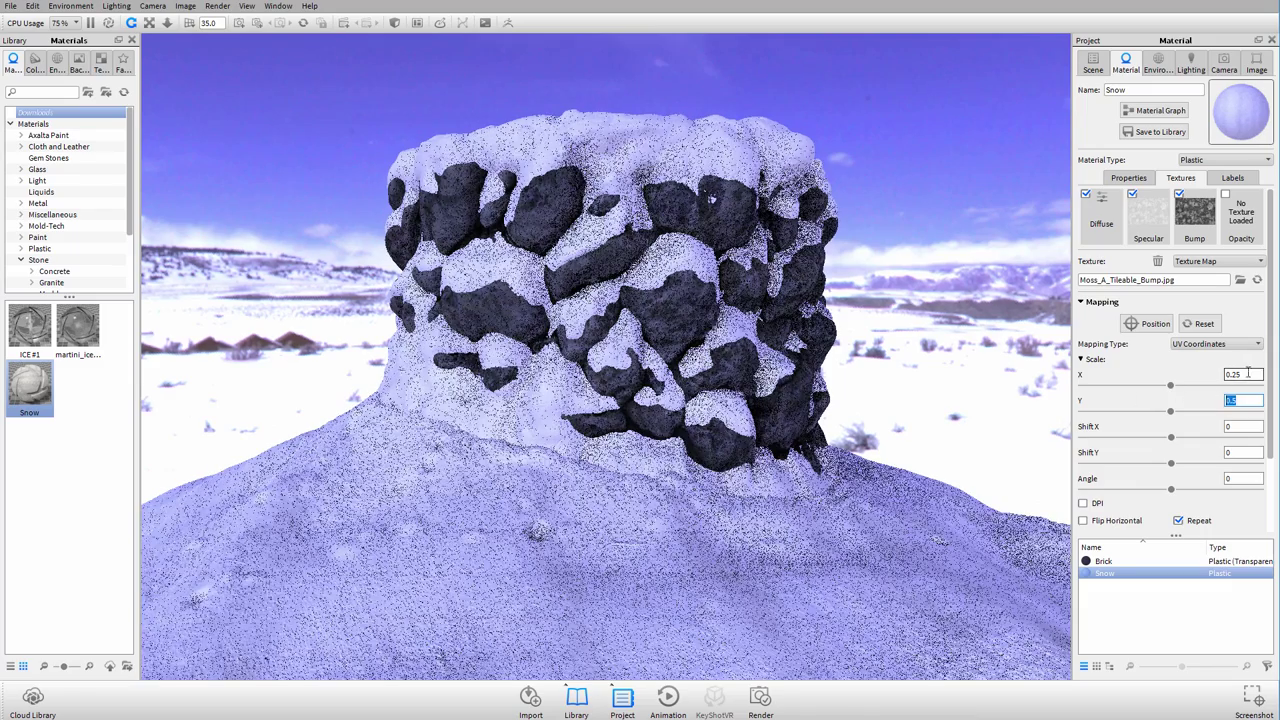
key("shift+Tab")
type(".5")
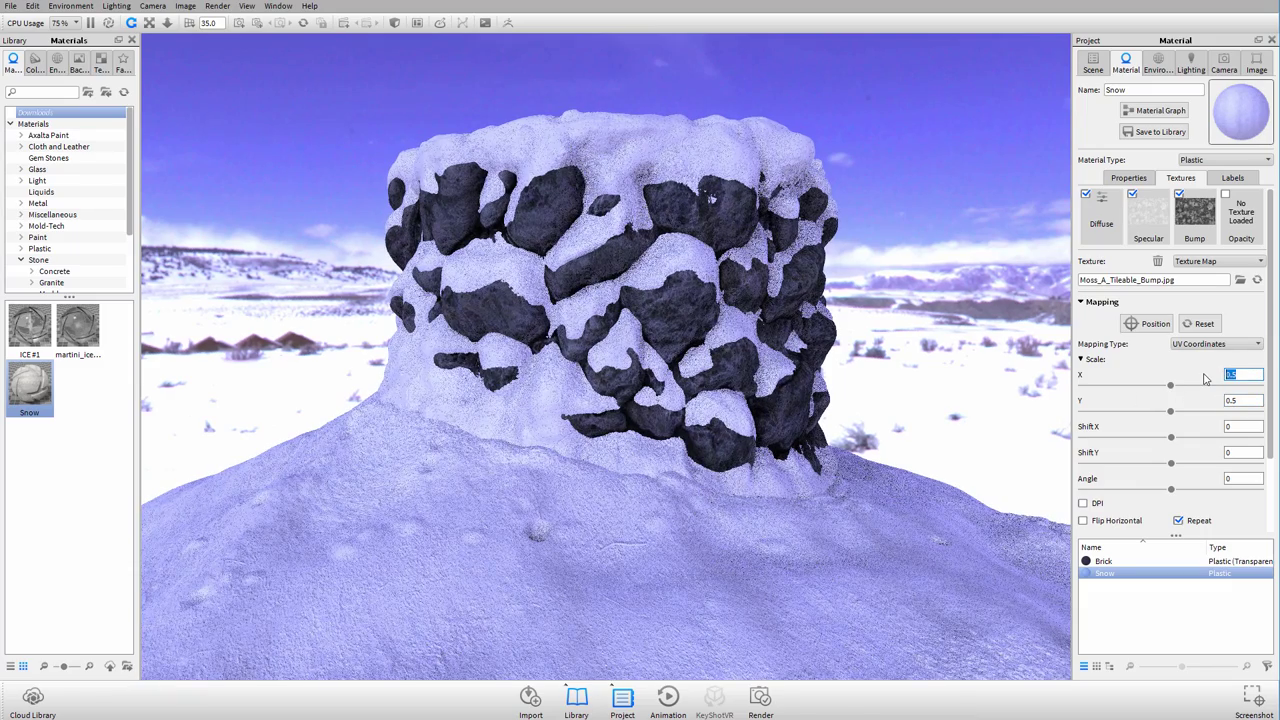
key("Return")
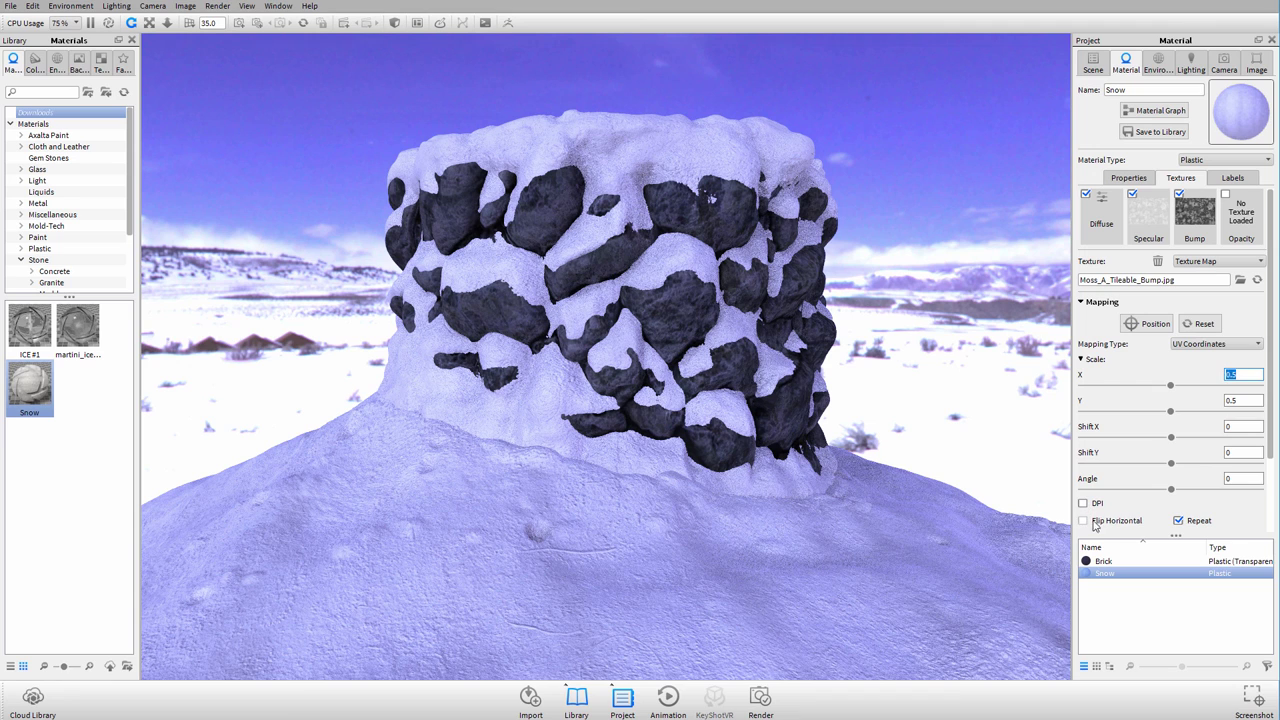
Show the snow specular map's settings with Scale split into X 0.5 and Y 0.5
scroll(1200, 480, "down", 1)
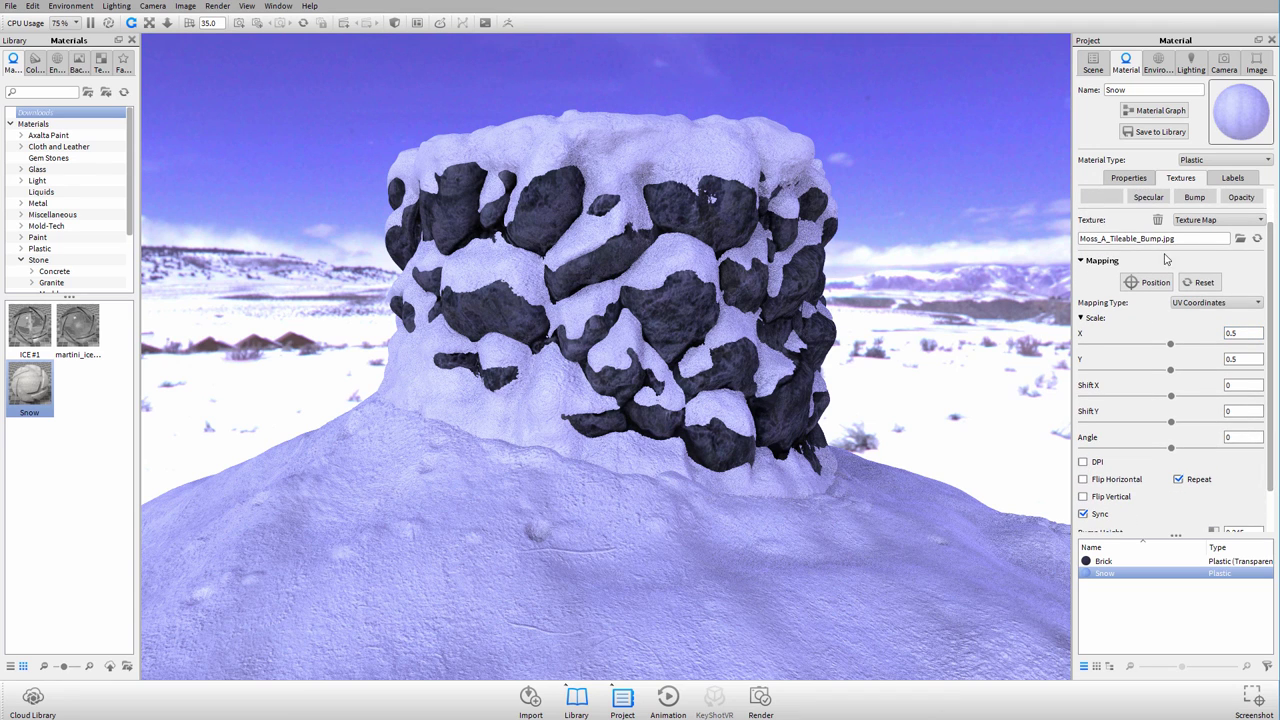
left_click(1150, 200)
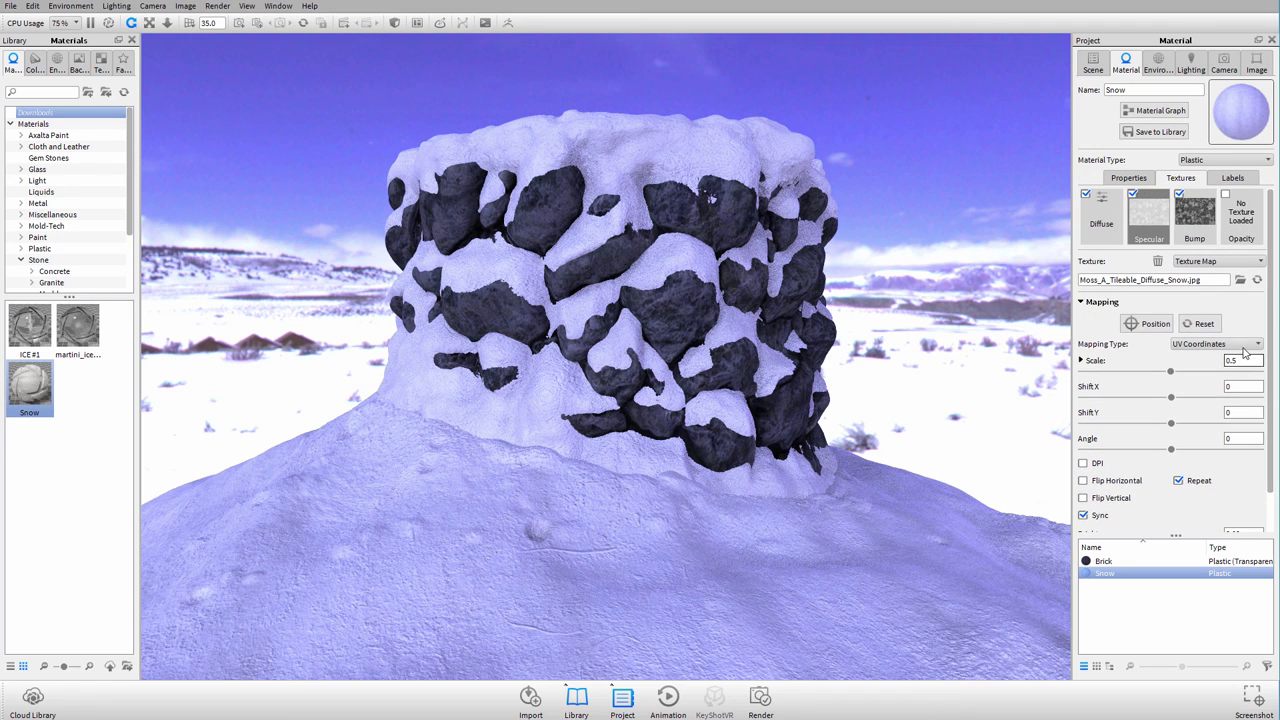
left_click(1081, 360)
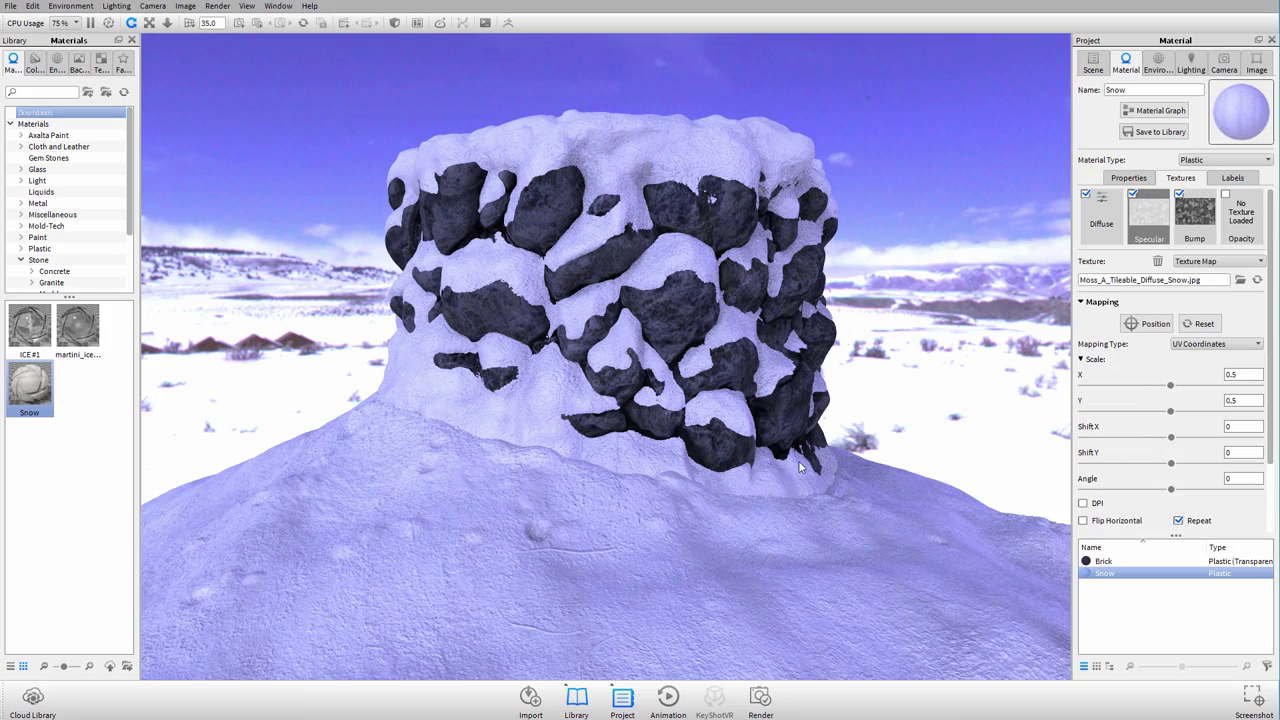
Orbit the camera around the snowy well to inspect the speckled snow
left_click_drag(907, 391, 855, 390)
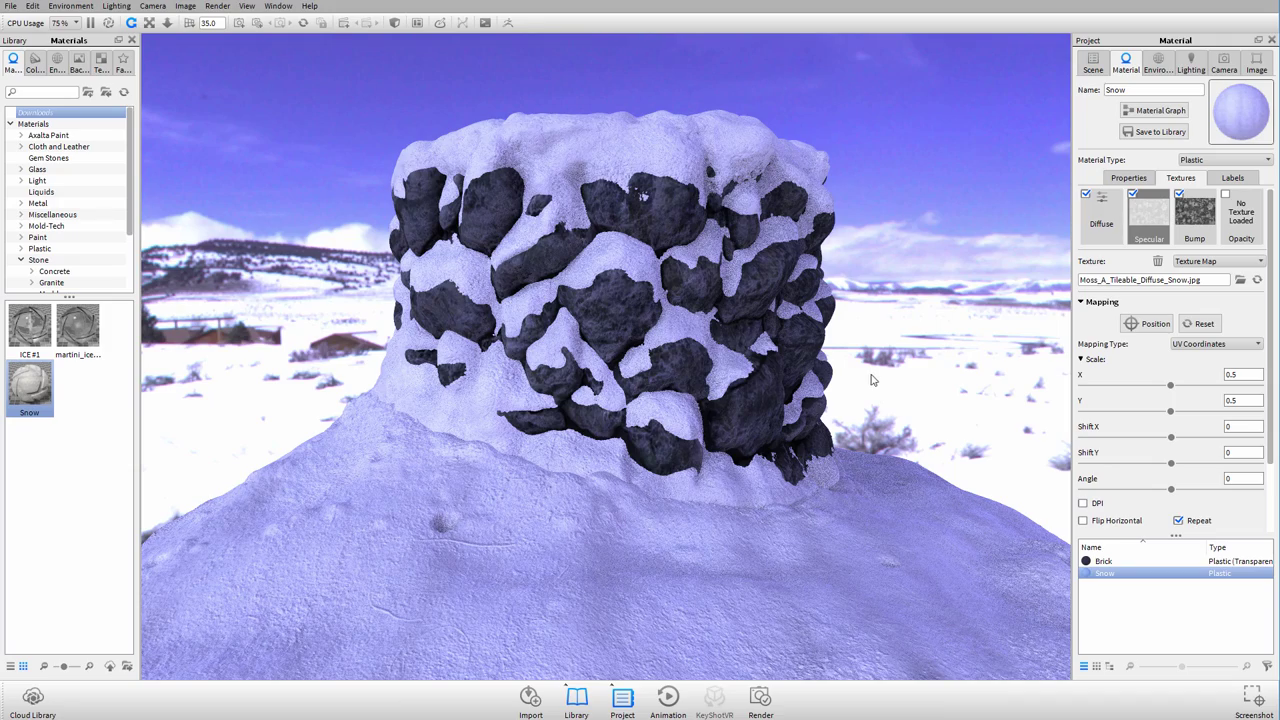
left_click_drag(868, 375, 935, 370)
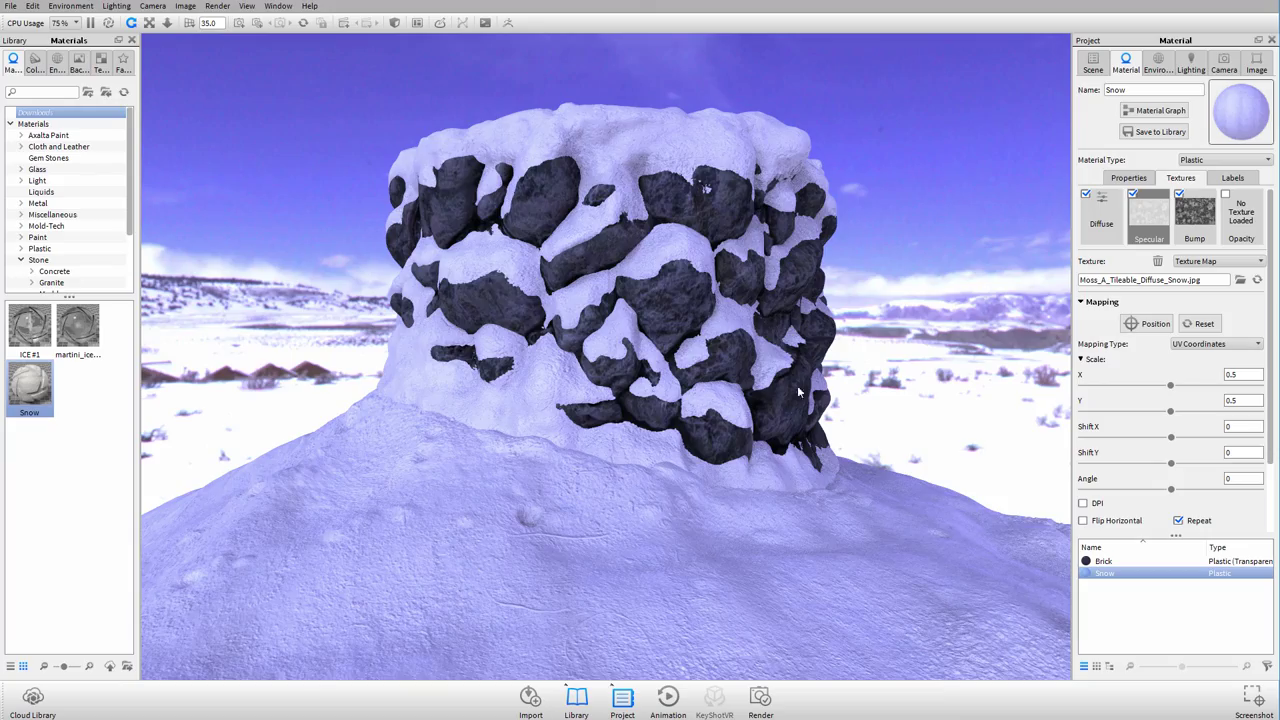
left_click_drag(890, 356, 800, 370)
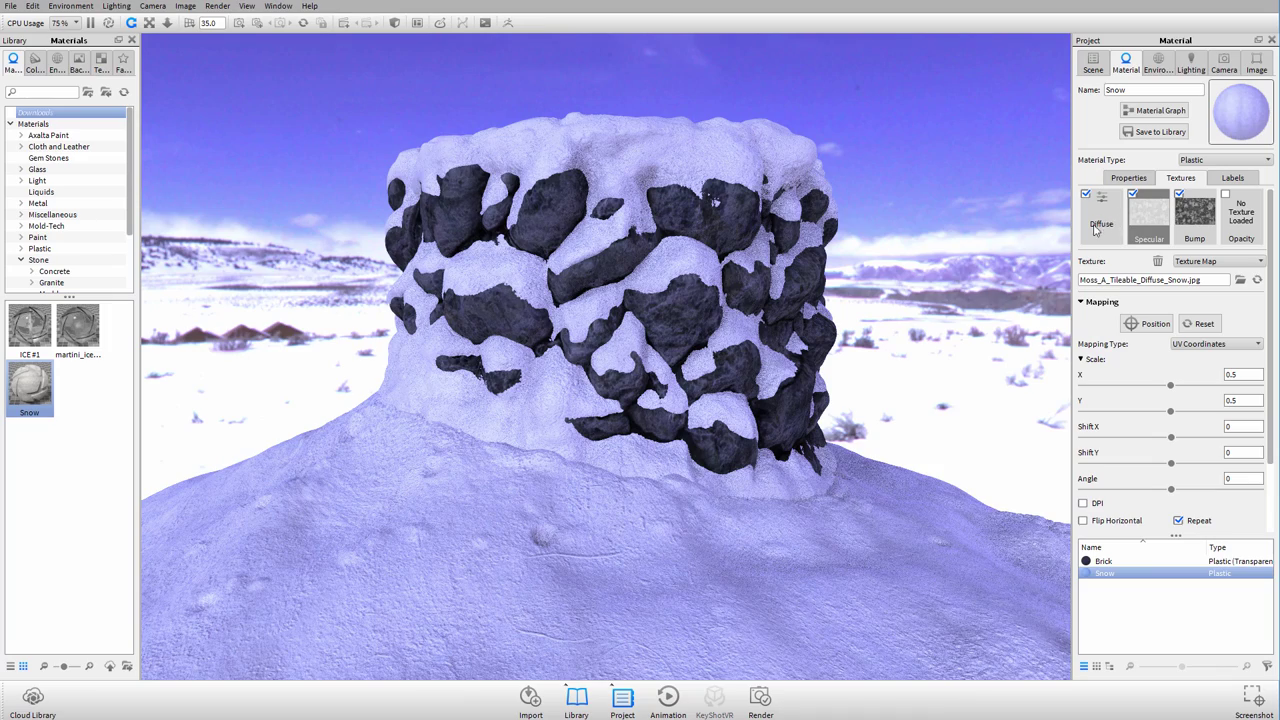
Load Moss_A_Tileable_Diffuse_Snow as the snow material's diffuse texture
left_click_drag(1154, 219, 1102, 224)
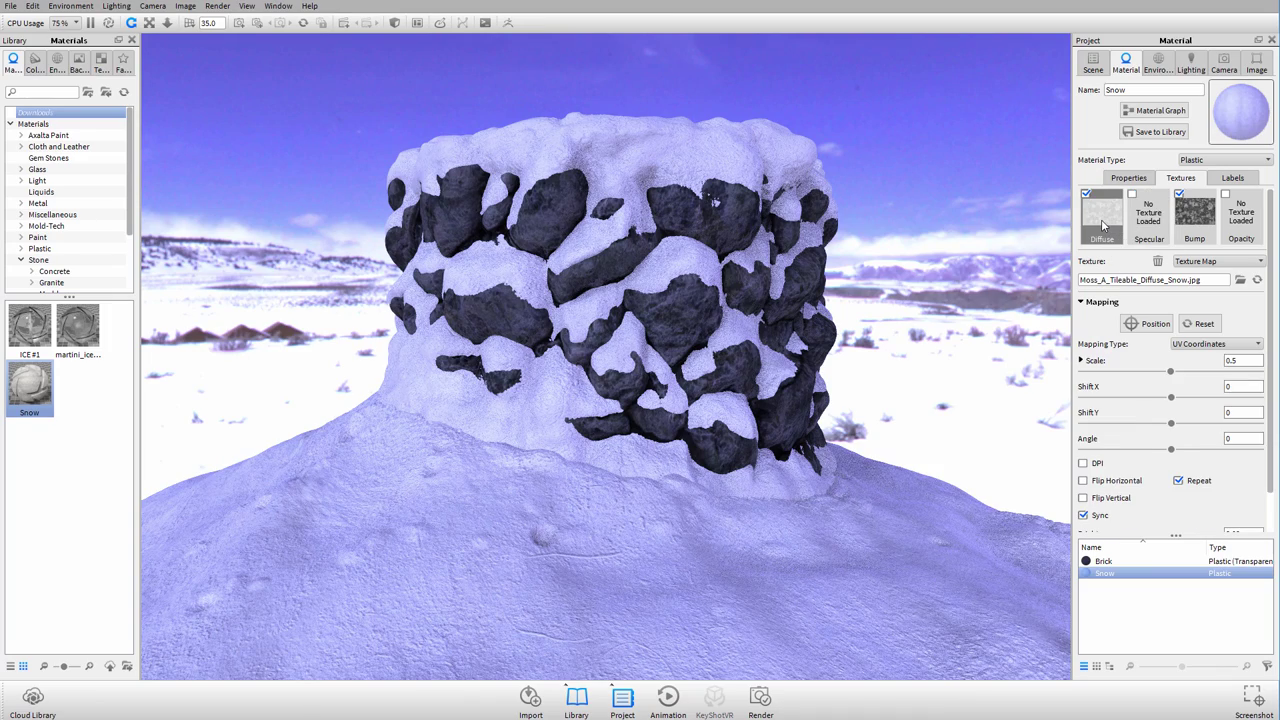
double_click(1102, 222)
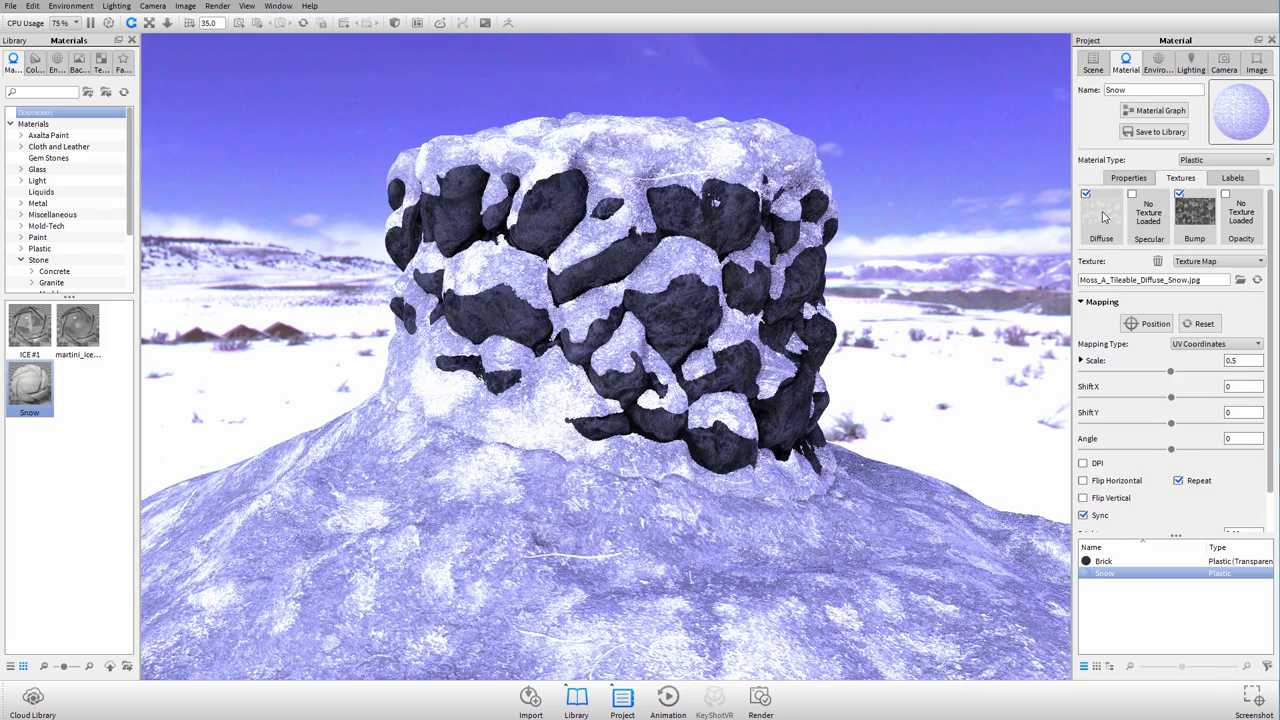
left_click(389, 151)
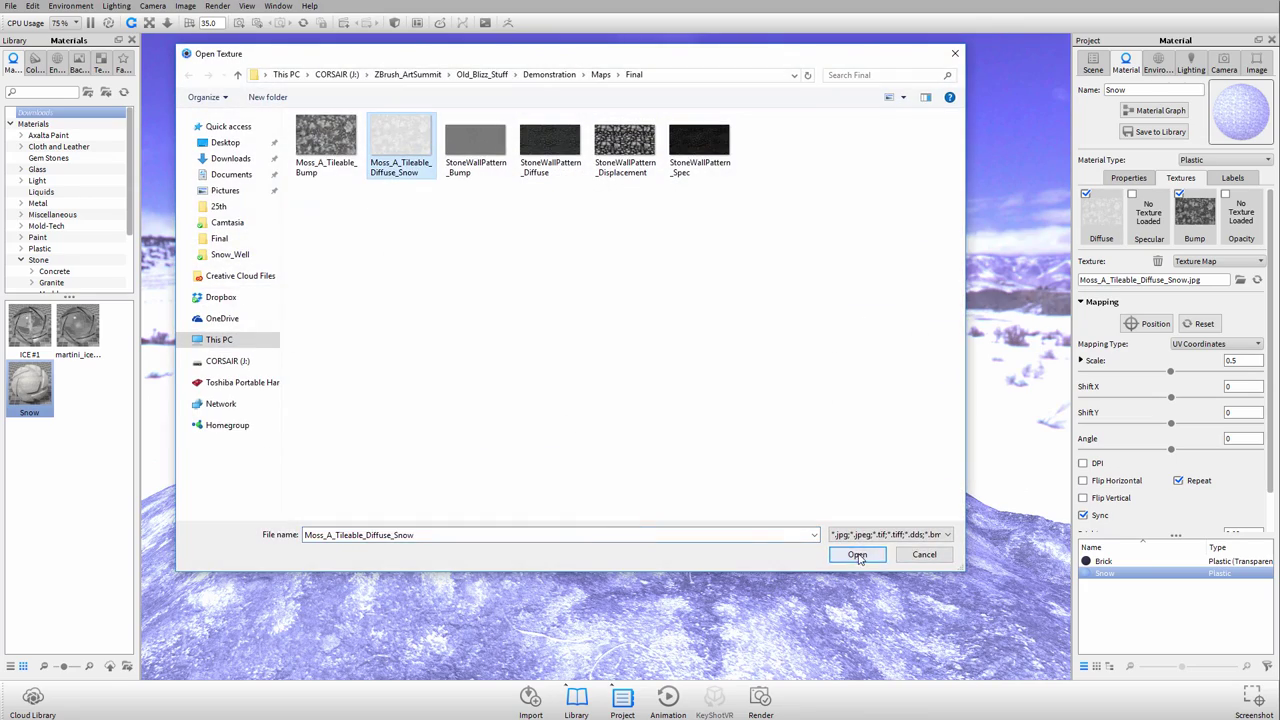
left_click(857, 554)
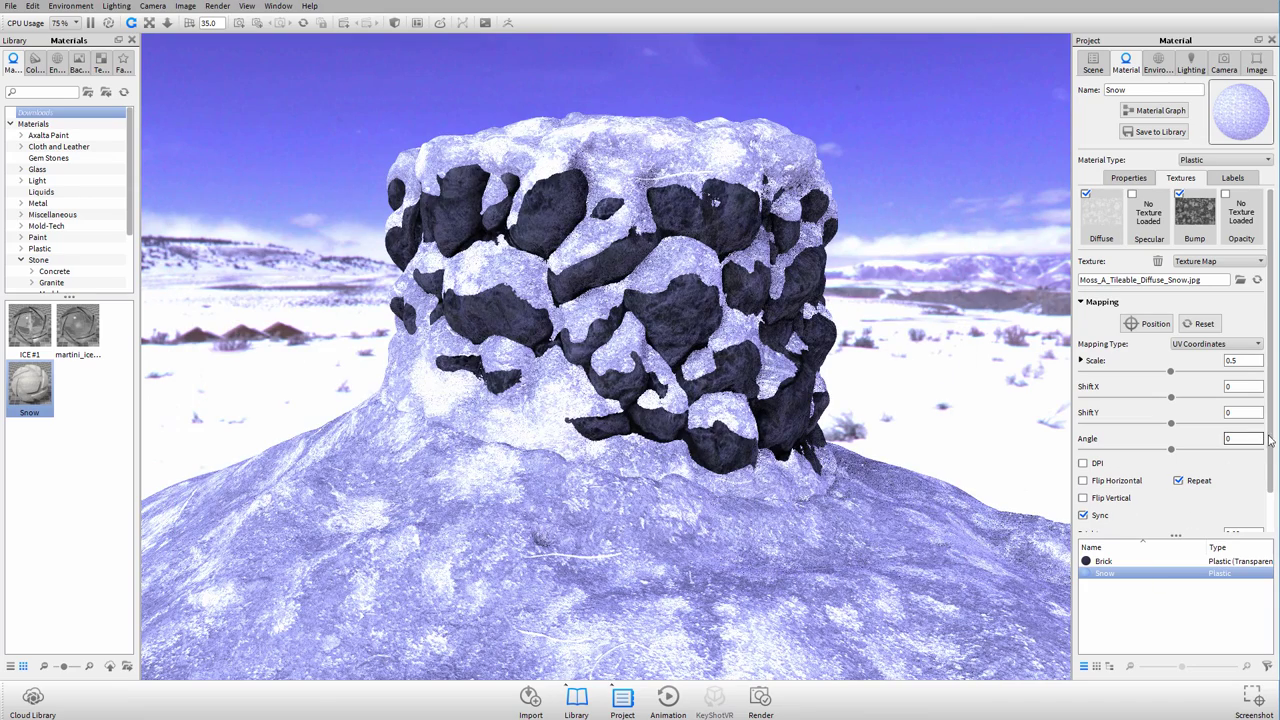
Load Moss_A_Tileable_Diffuse_Snow as the specular texture, then review the diffuse map and well
scroll(1272, 482, "down", 2)
scroll(1272, 482, "up", 2)
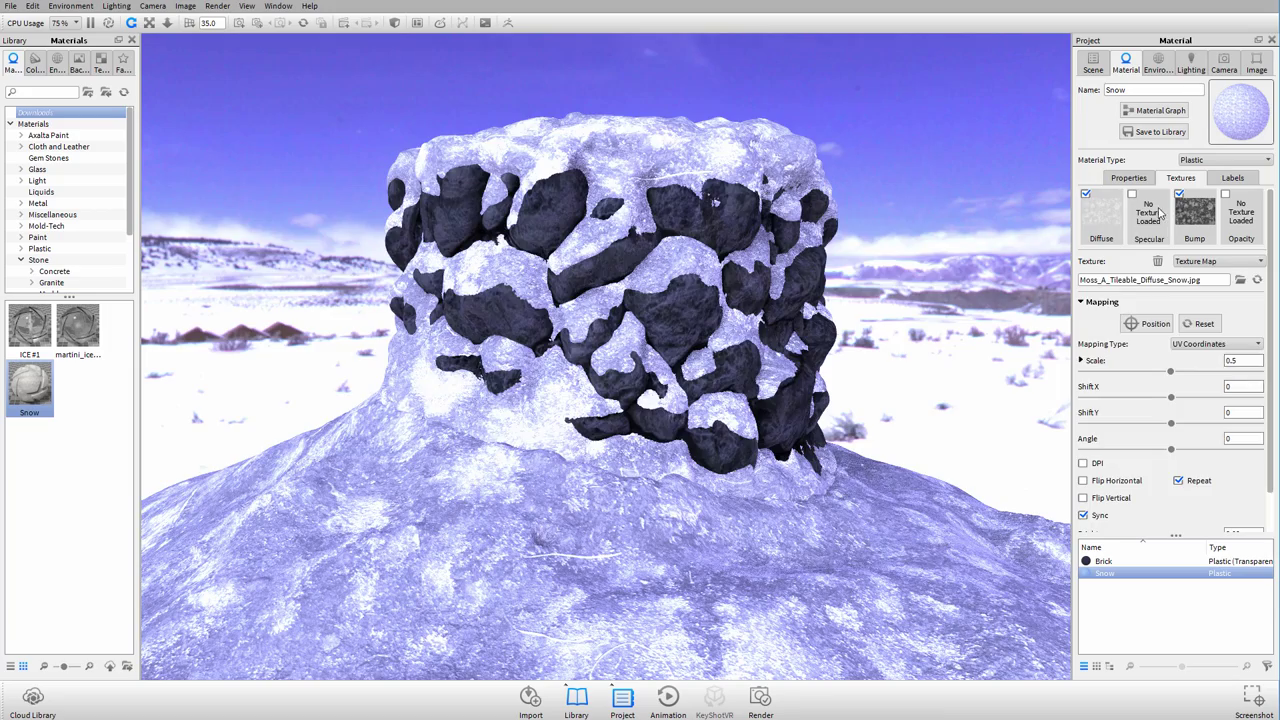
double_click(1152, 215)
left_click(401, 143)
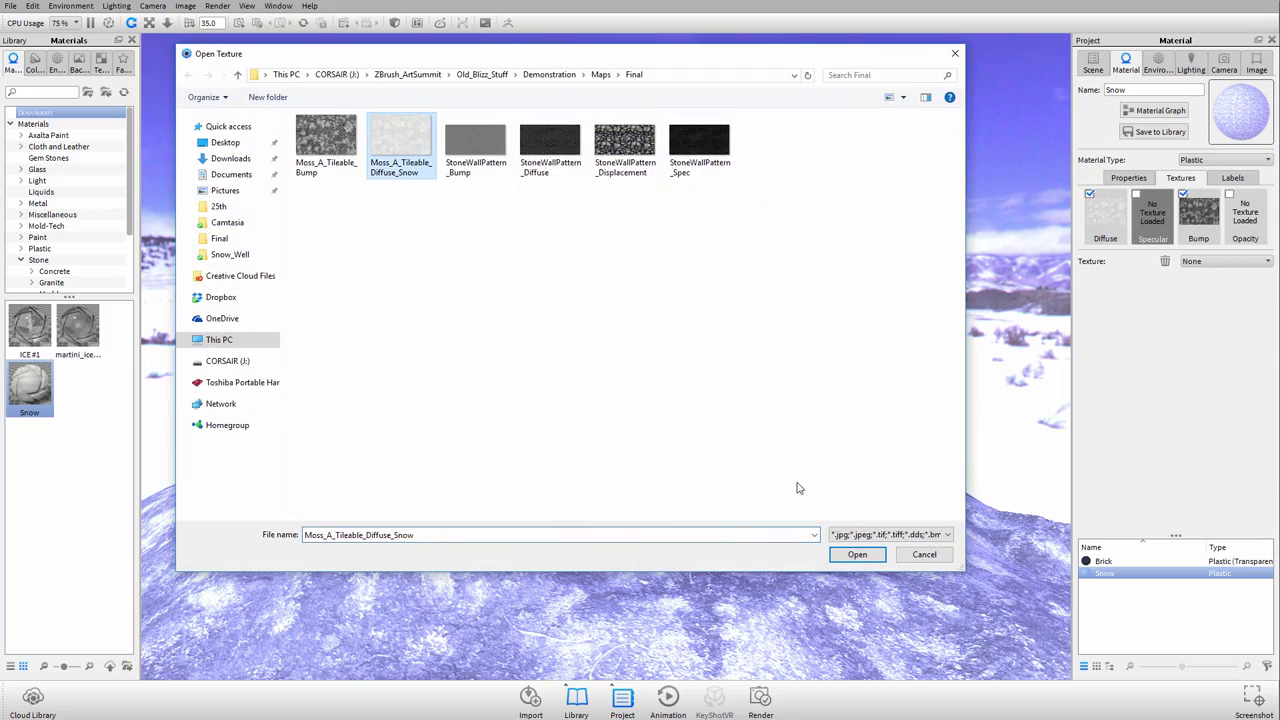
left_click(857, 554)
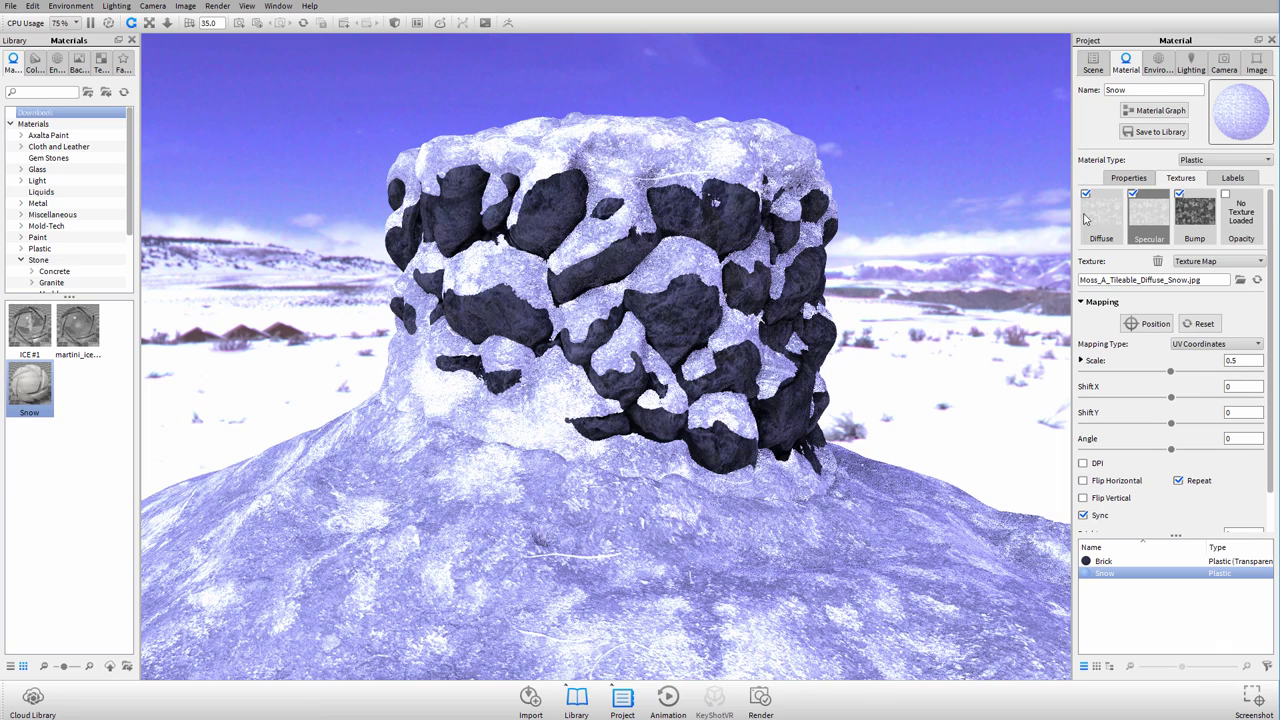
left_click(1098, 224)
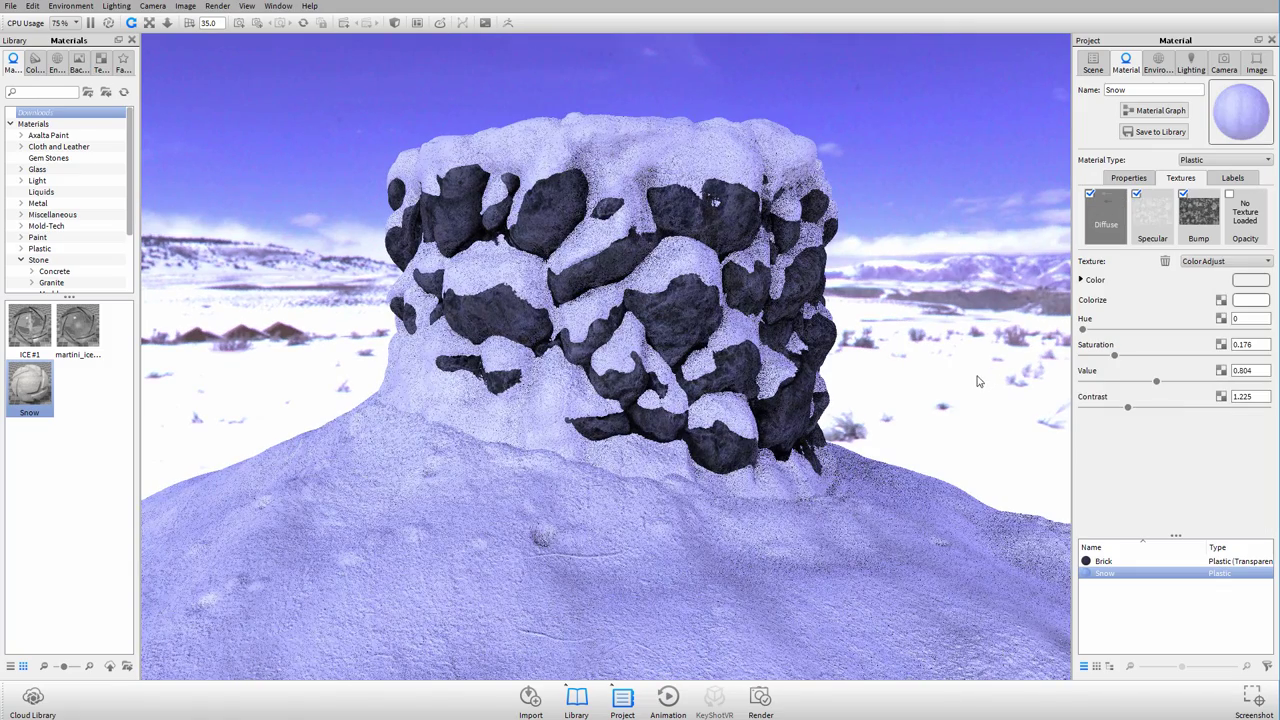
left_click_drag(923, 382, 972, 369)
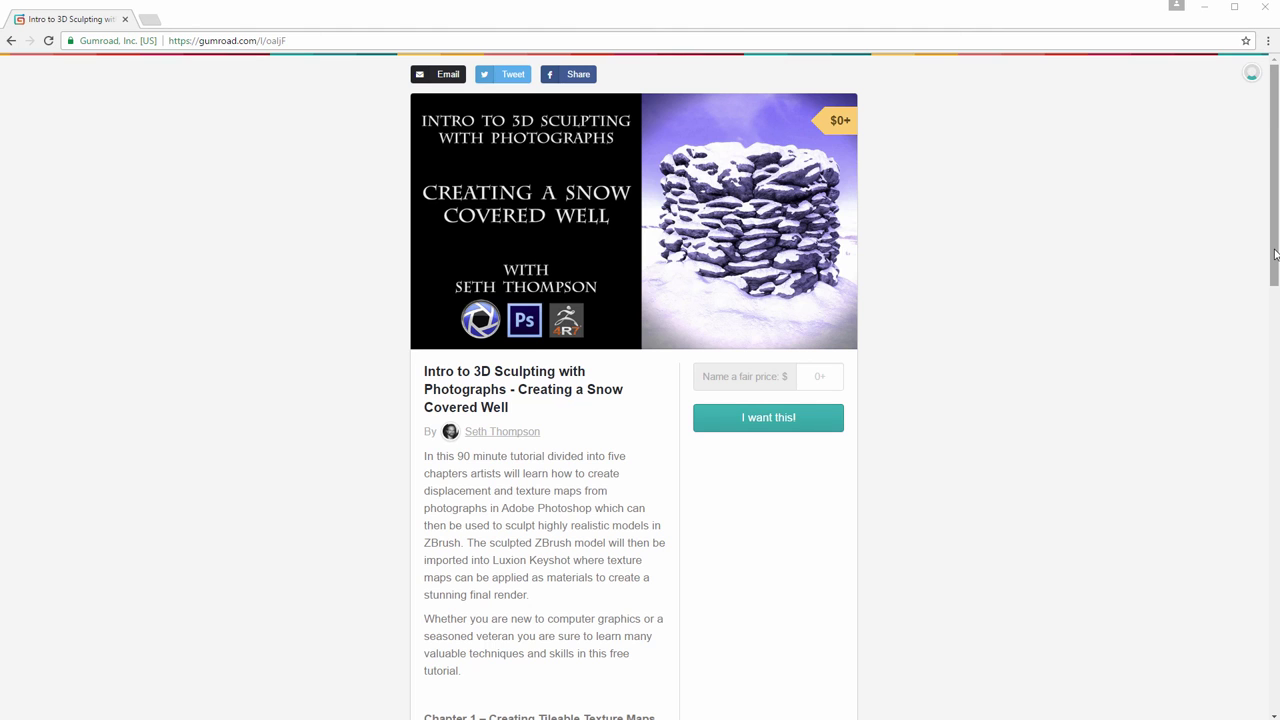
Scroll the Gumroad tutorial page down to its Downloadable Content section
left_click_drag(1275, 255, 1275, 593)
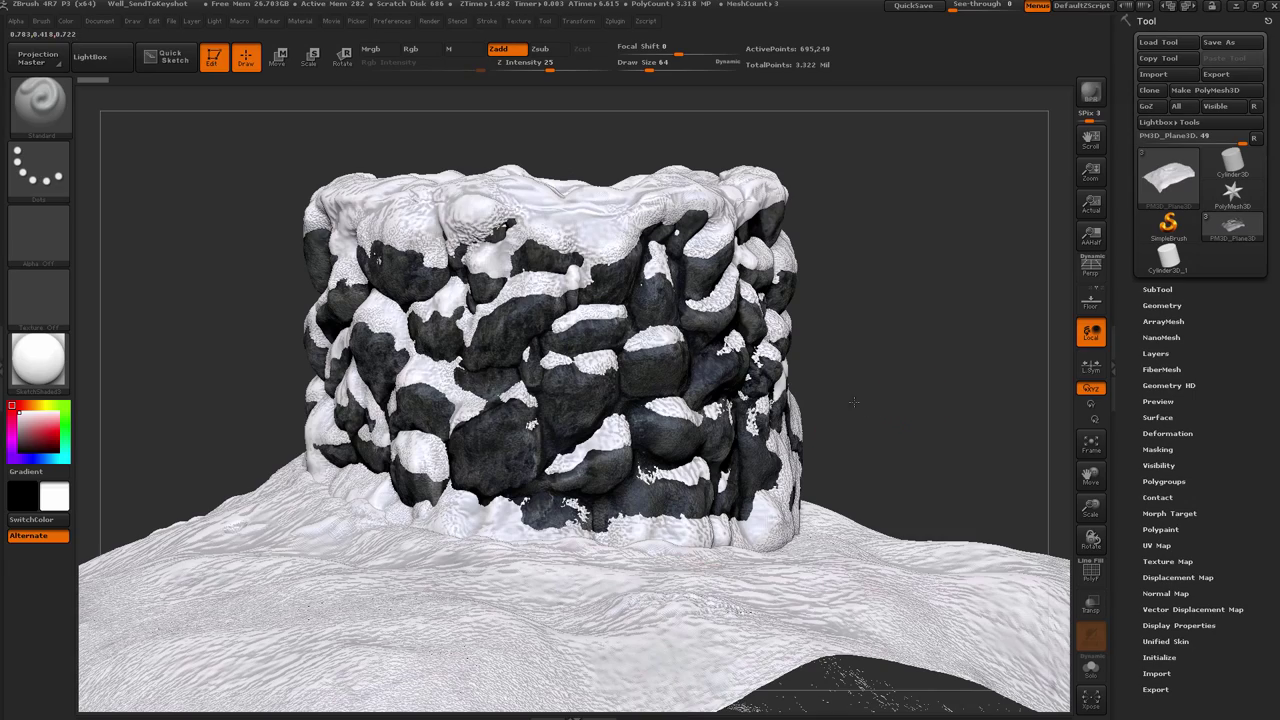
Rotate the sculpted well in ZBrush, then orbit the KeyShot well scene
left_click_drag(858, 405, 900, 409)
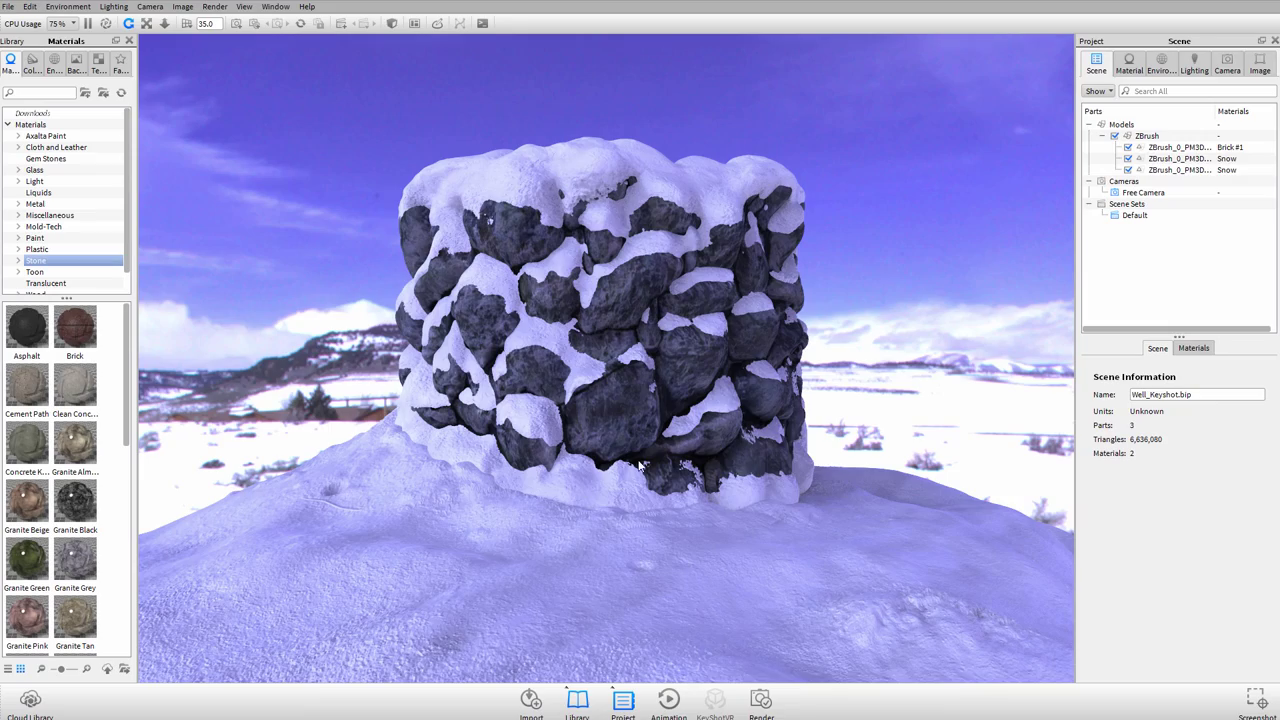
left_click_drag(895, 366, 920, 355)
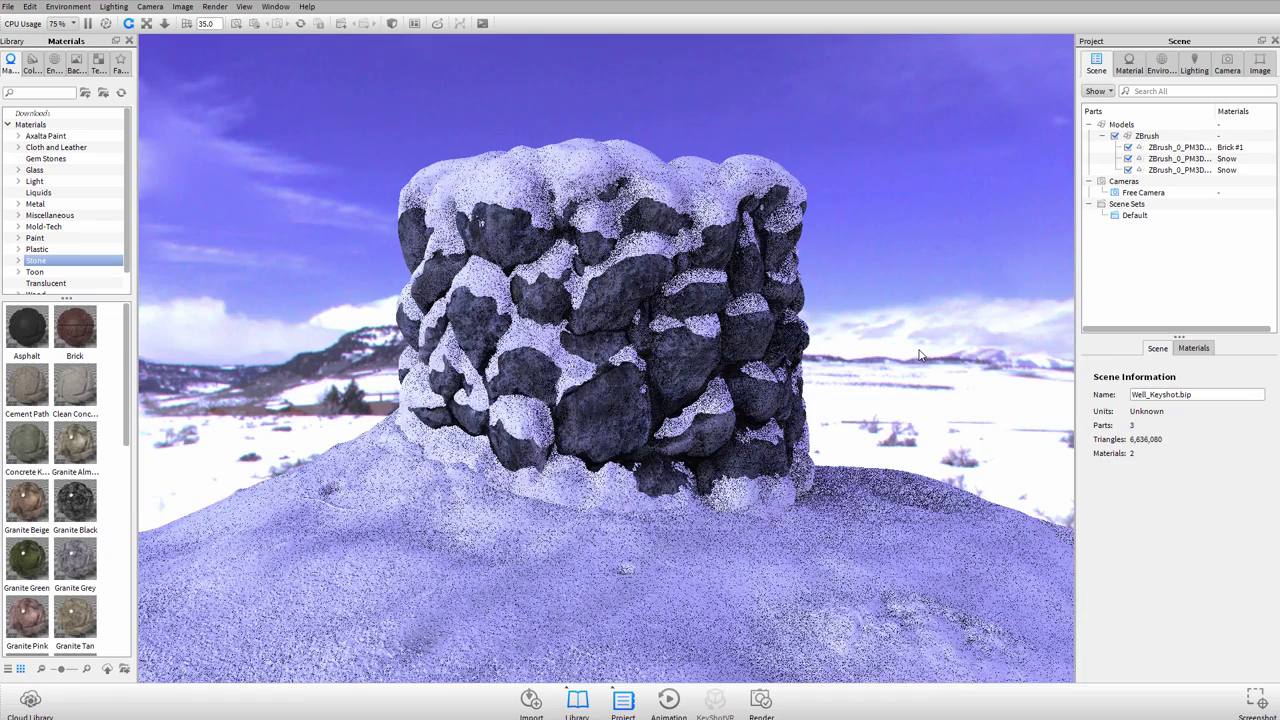